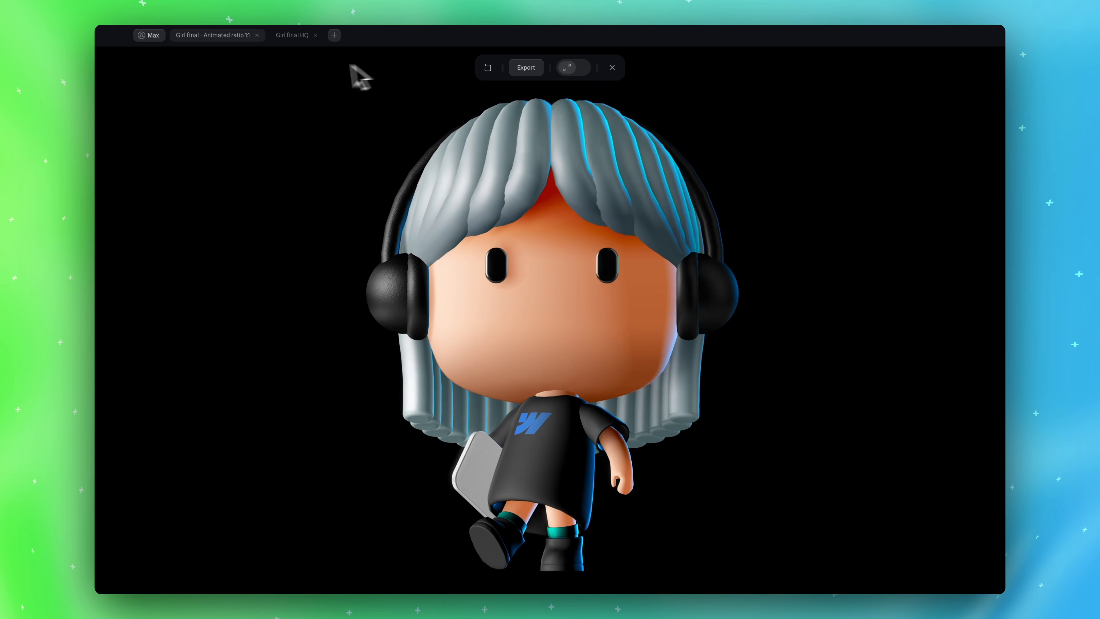
Switch to the Girl final HQ file
click(295, 36)
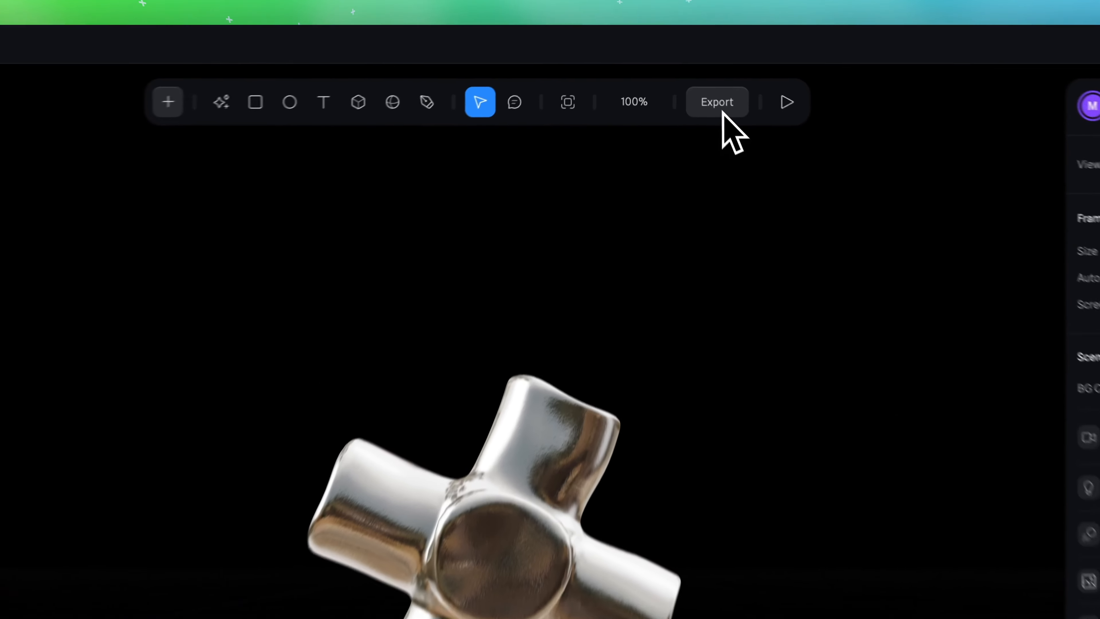
Open the export options and review the web exports: Public URL with its play settings, Viewer, and Code Export
click(685, 68)
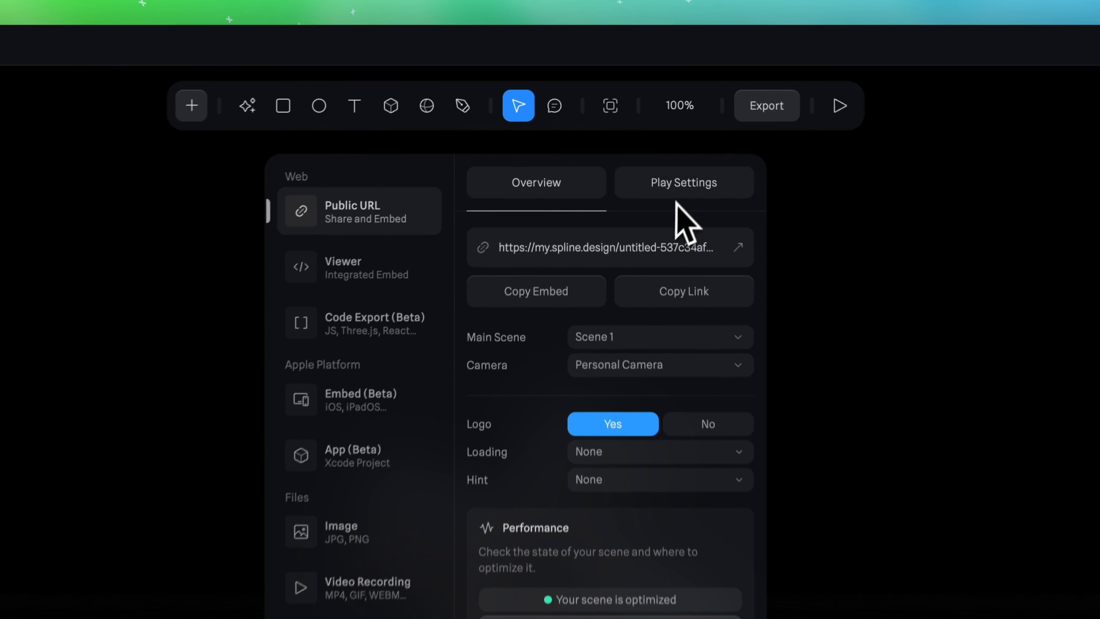
click(671, 173)
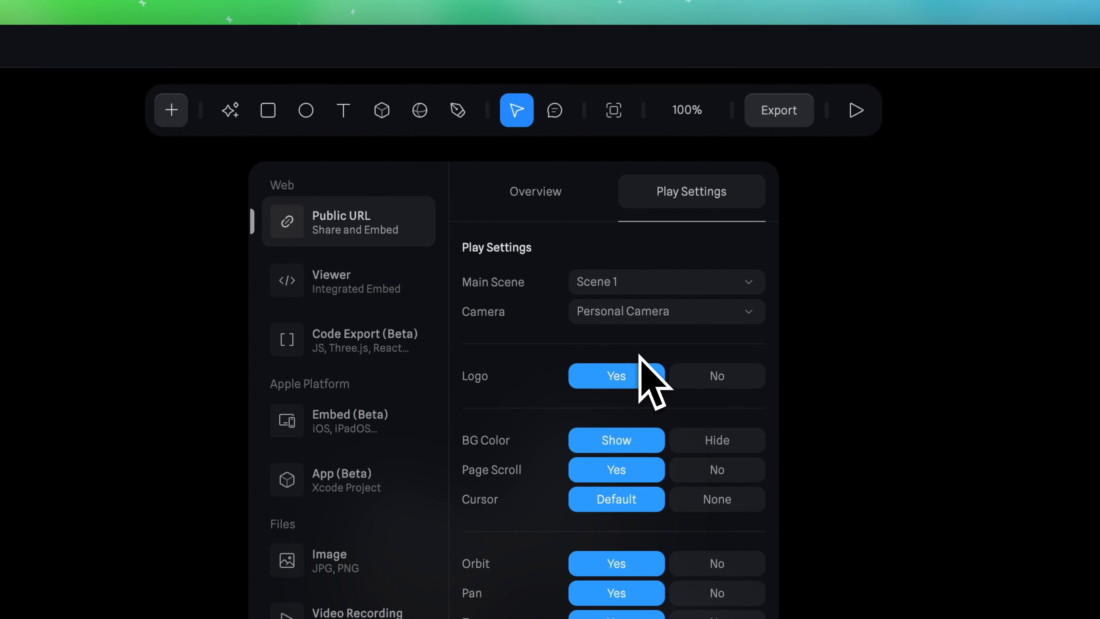
scroll(652, 382, down, 10)
scroll(652, 381, up, 10)
click(532, 195)
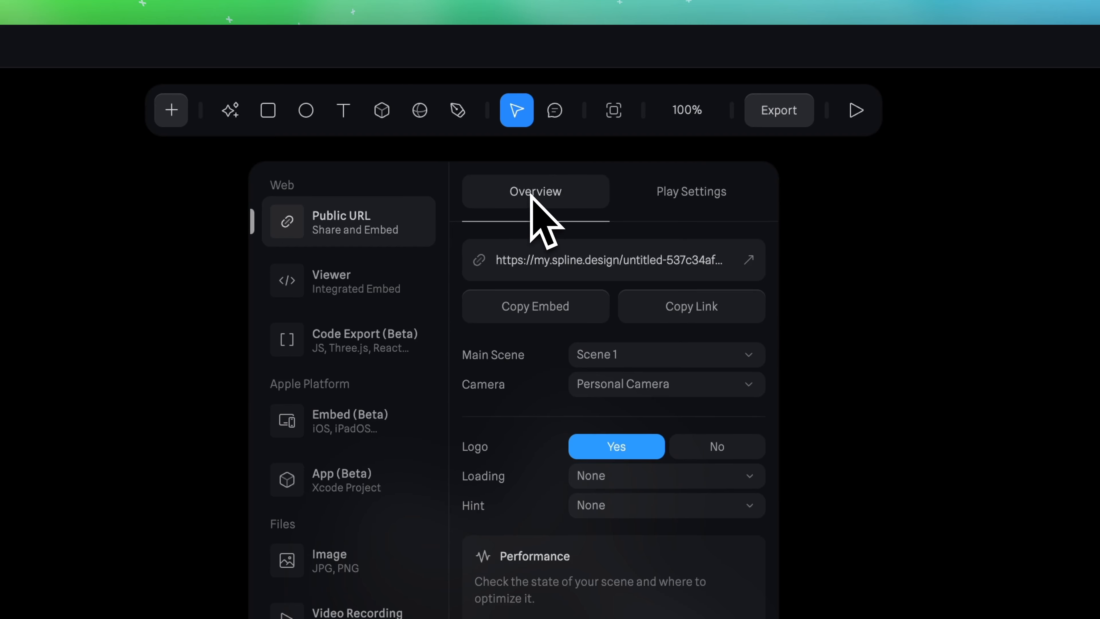
click(407, 284)
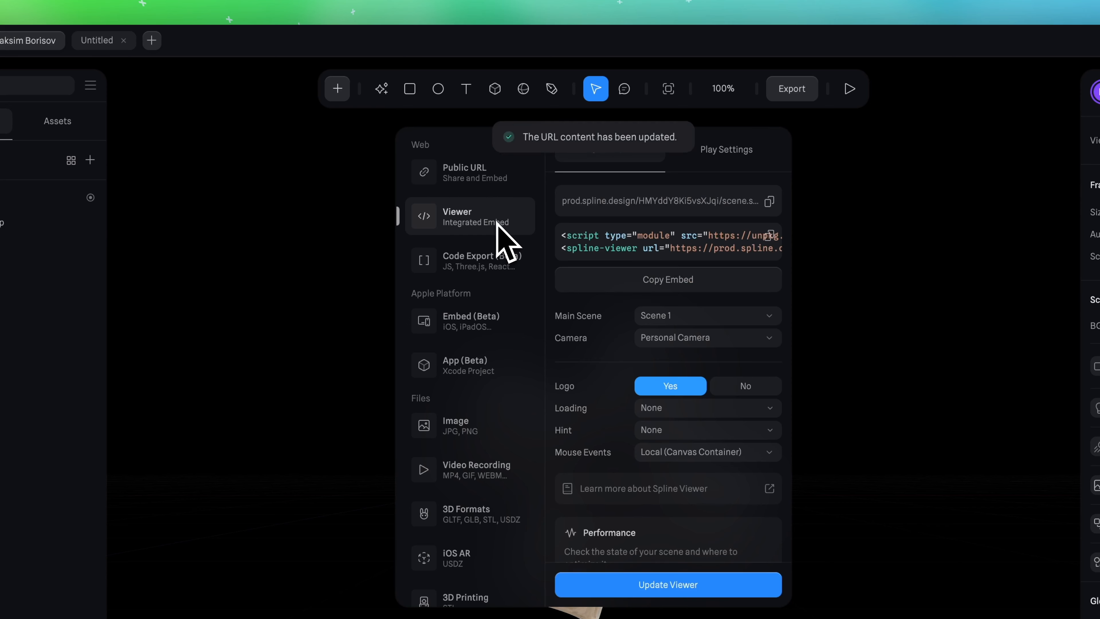
click(491, 257)
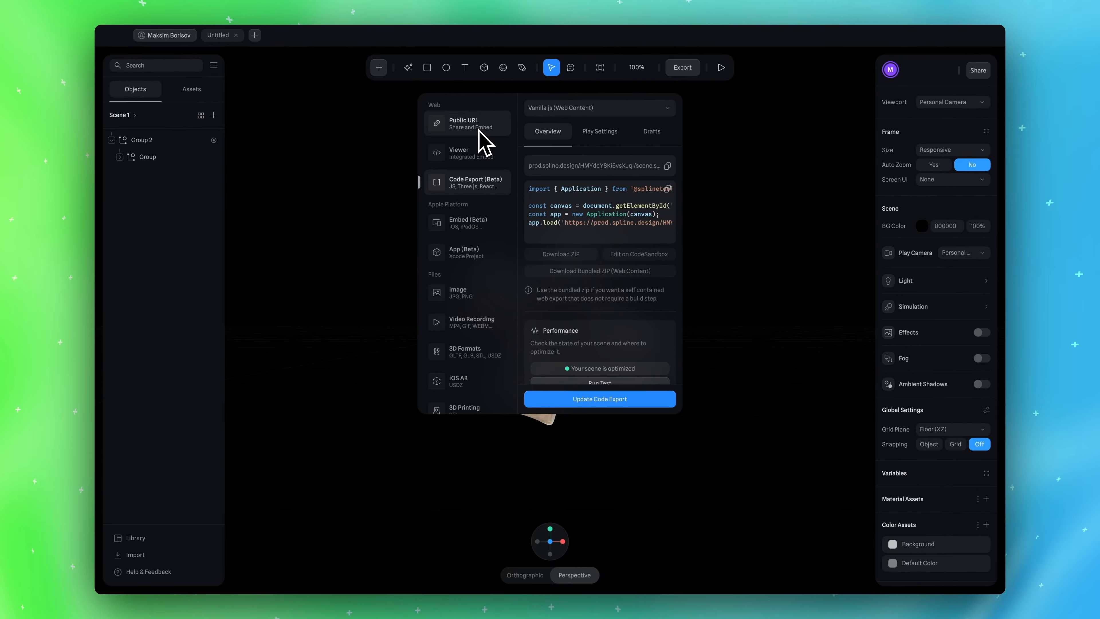
scroll(591, 235, down, 2)
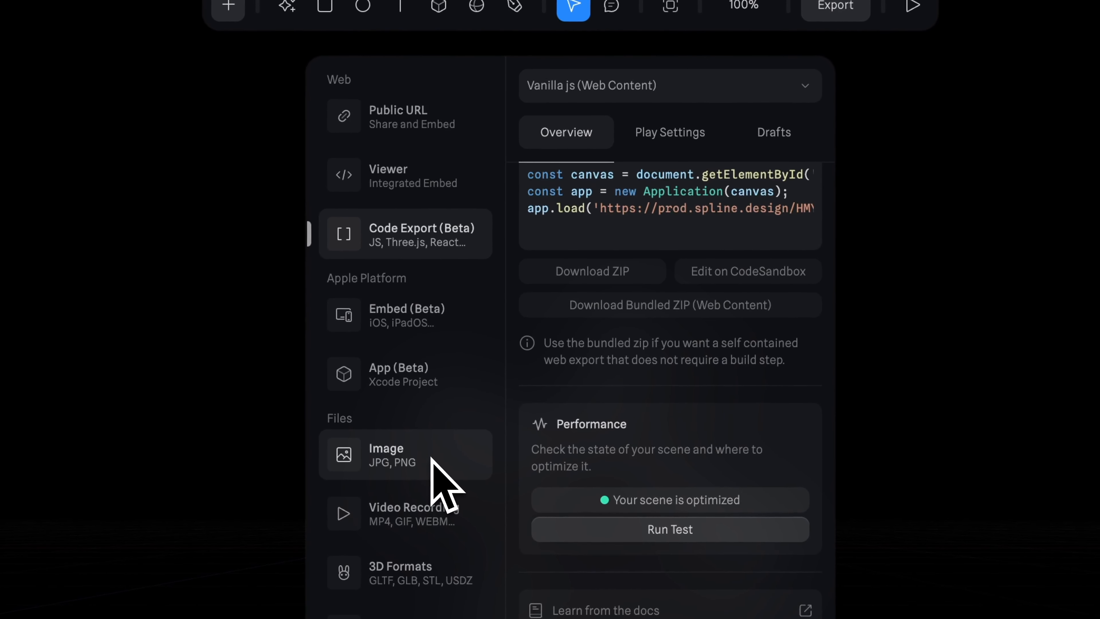
Examine the Image, Video Recording and 3D Formats export options, including the list of available 3D file formats
click(390, 463)
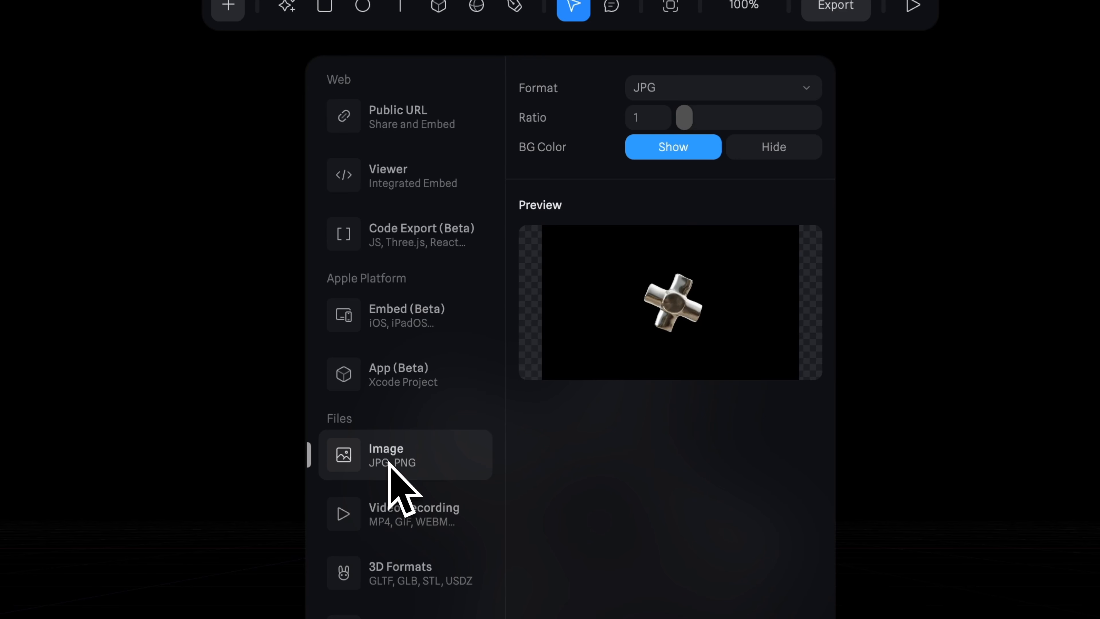
scroll(389, 463, down, 1)
click(420, 484)
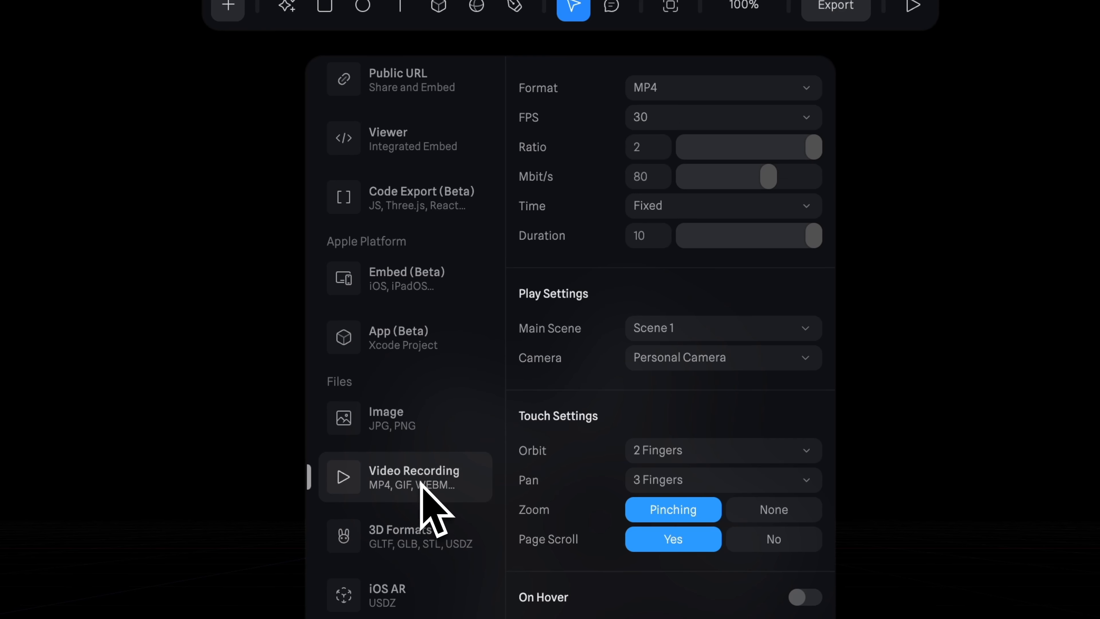
scroll(418, 483, down, 2)
click(422, 482)
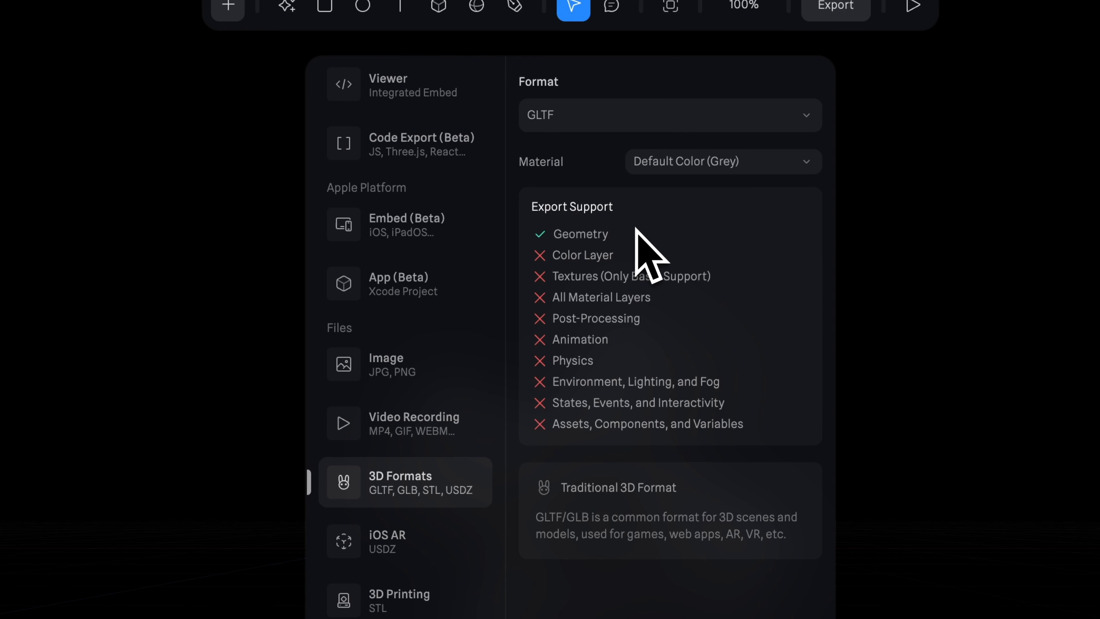
click(724, 122)
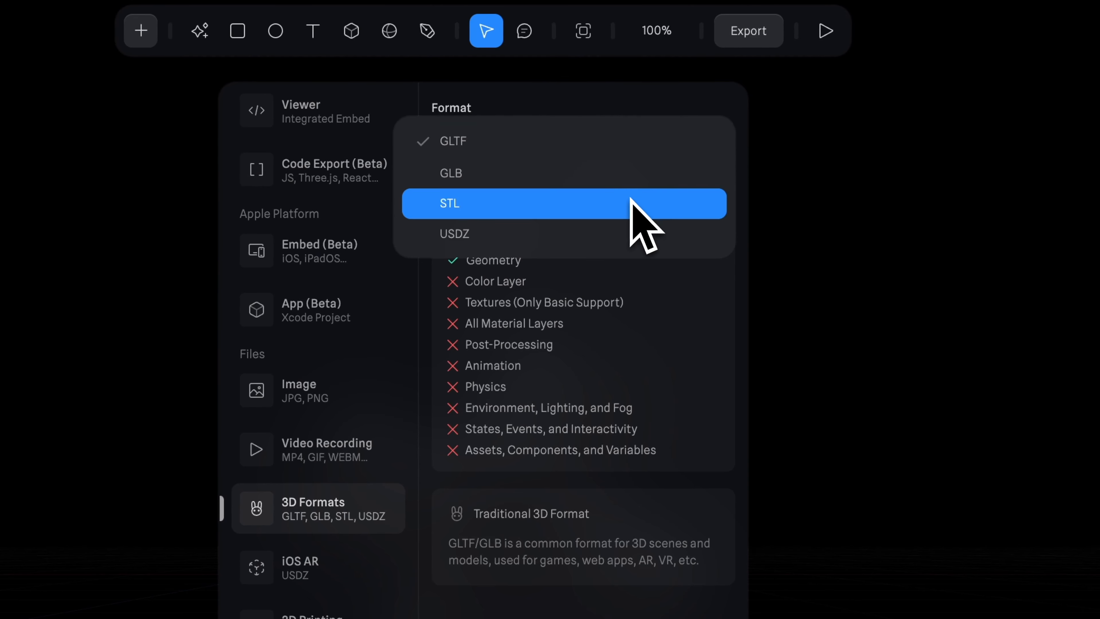
click(645, 266)
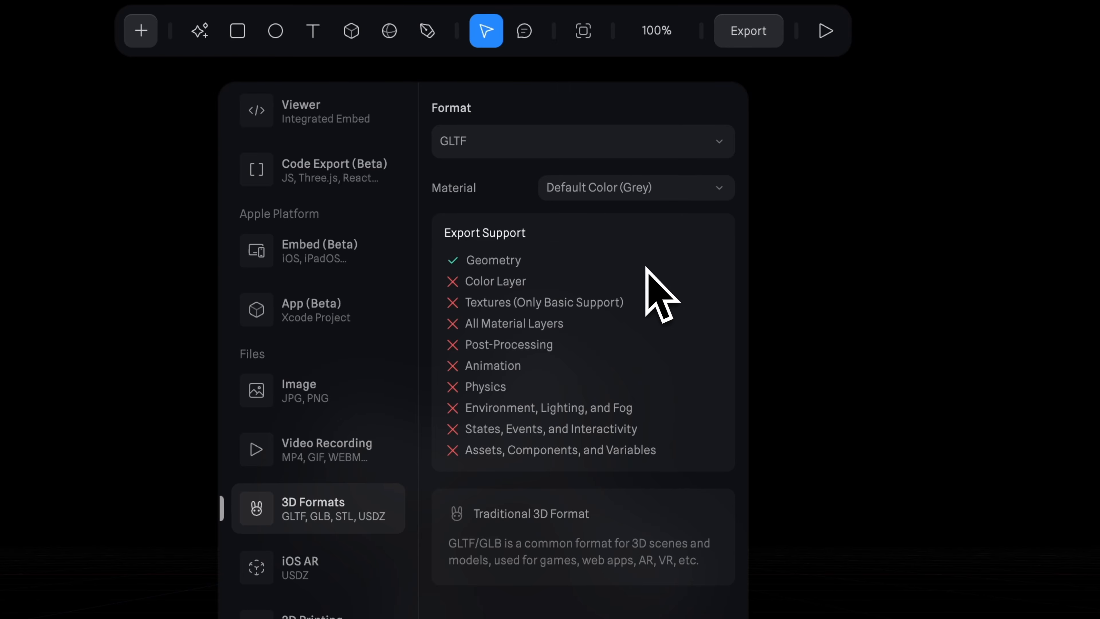
Review the iOS AR, 3D Printing, Spline File and Image export options, and close the export settings
click(318, 579)
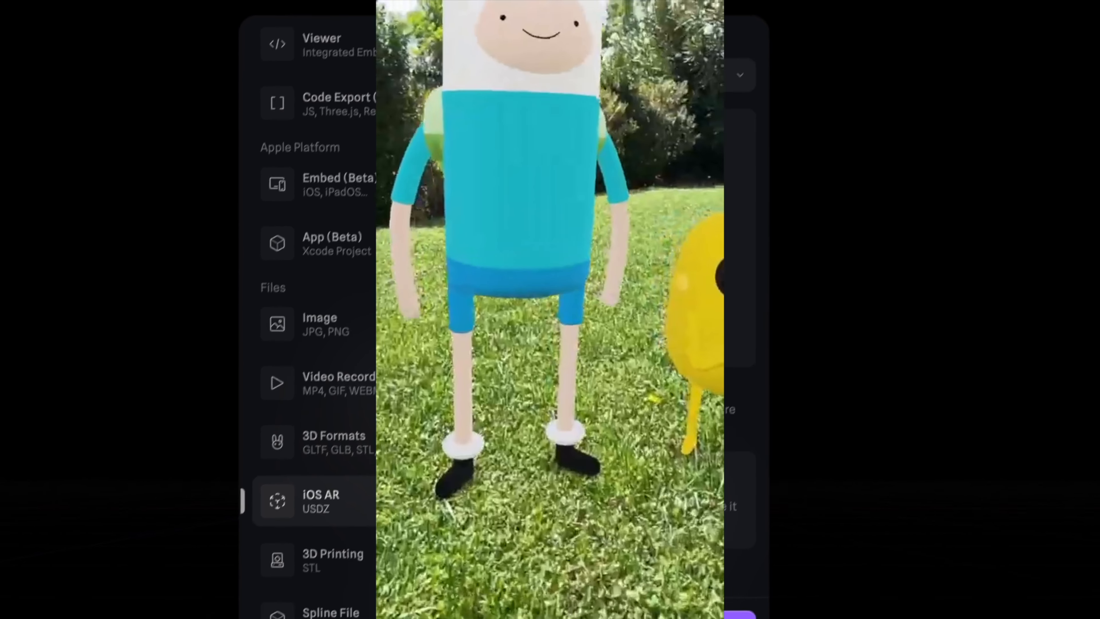
click(554, 75)
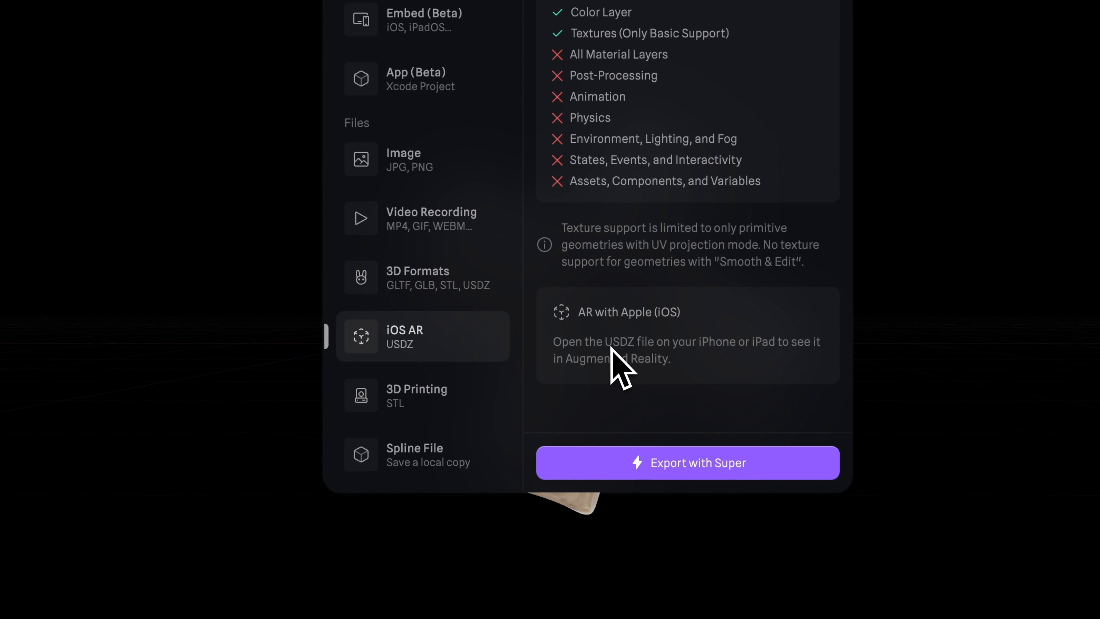
click(438, 405)
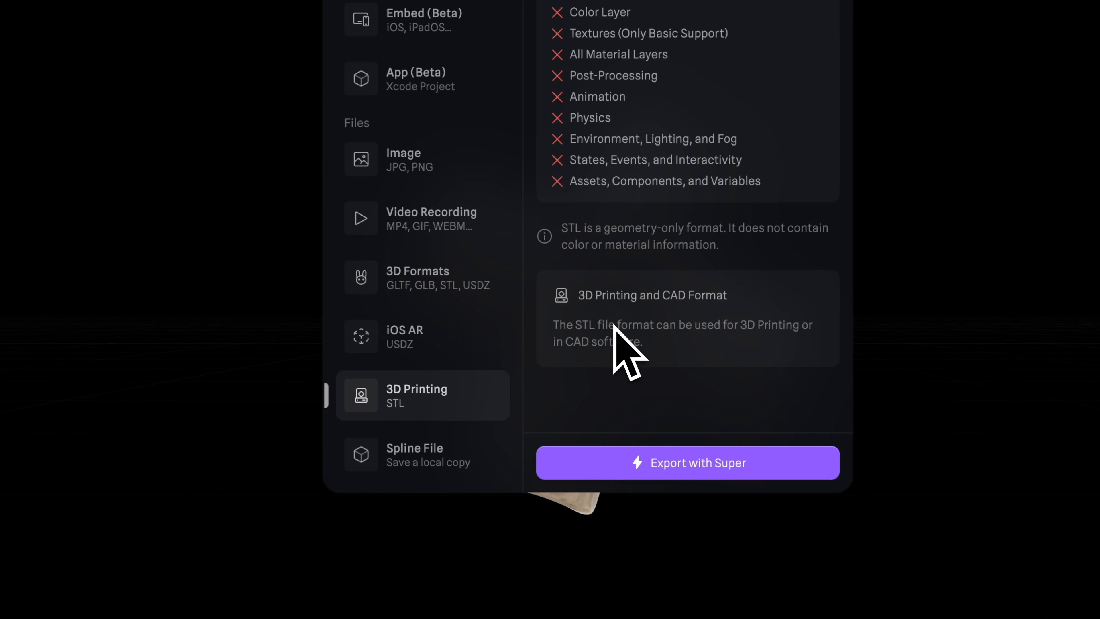
click(450, 455)
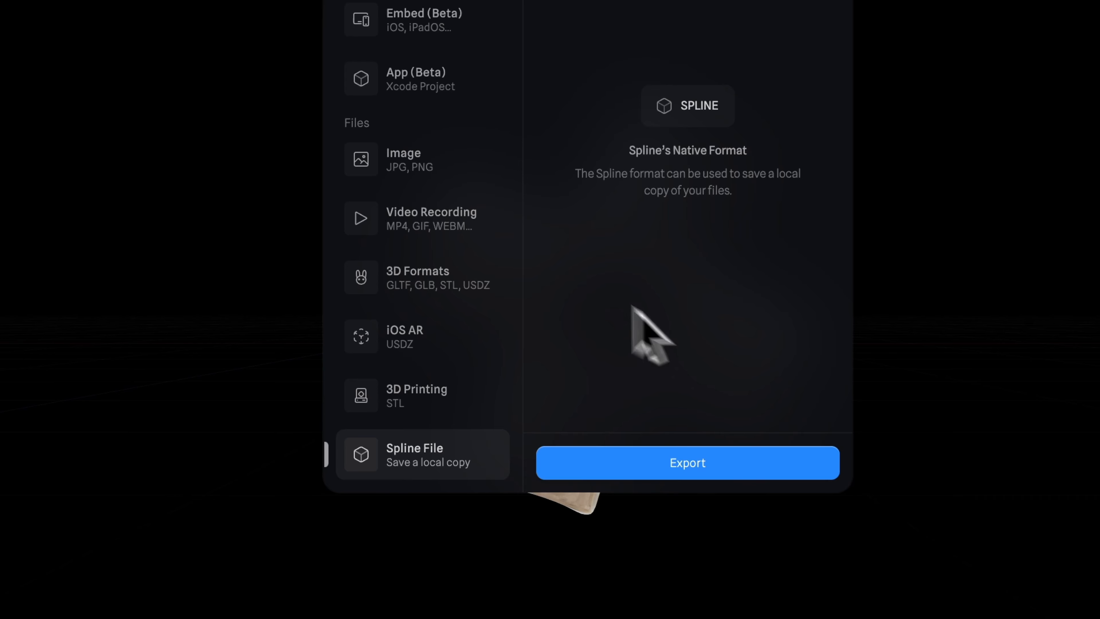
click(396, 169)
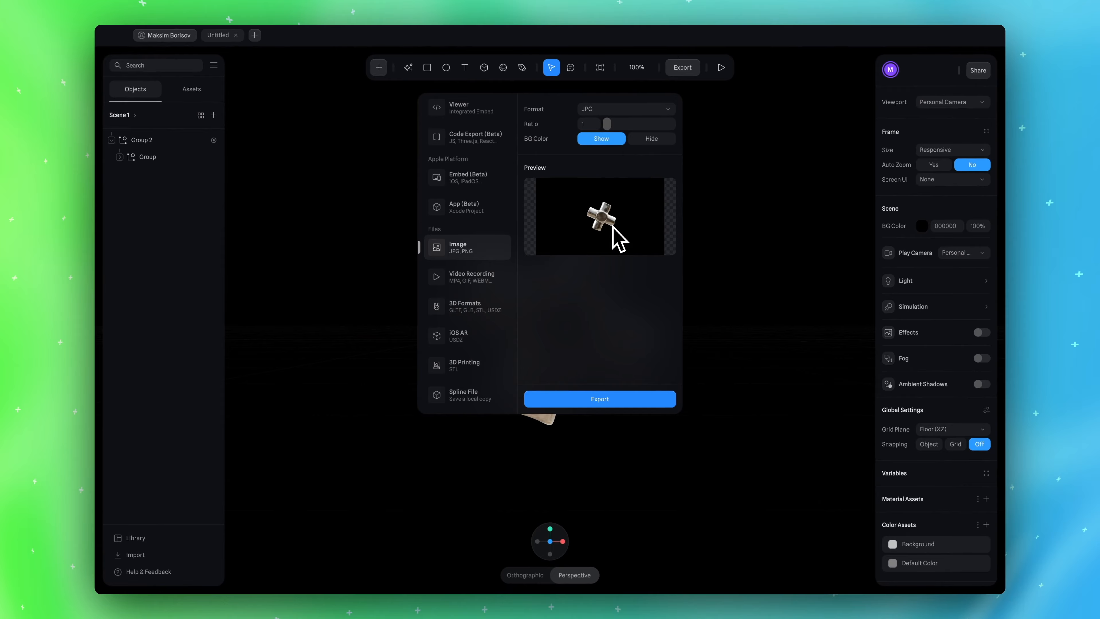
click(753, 296)
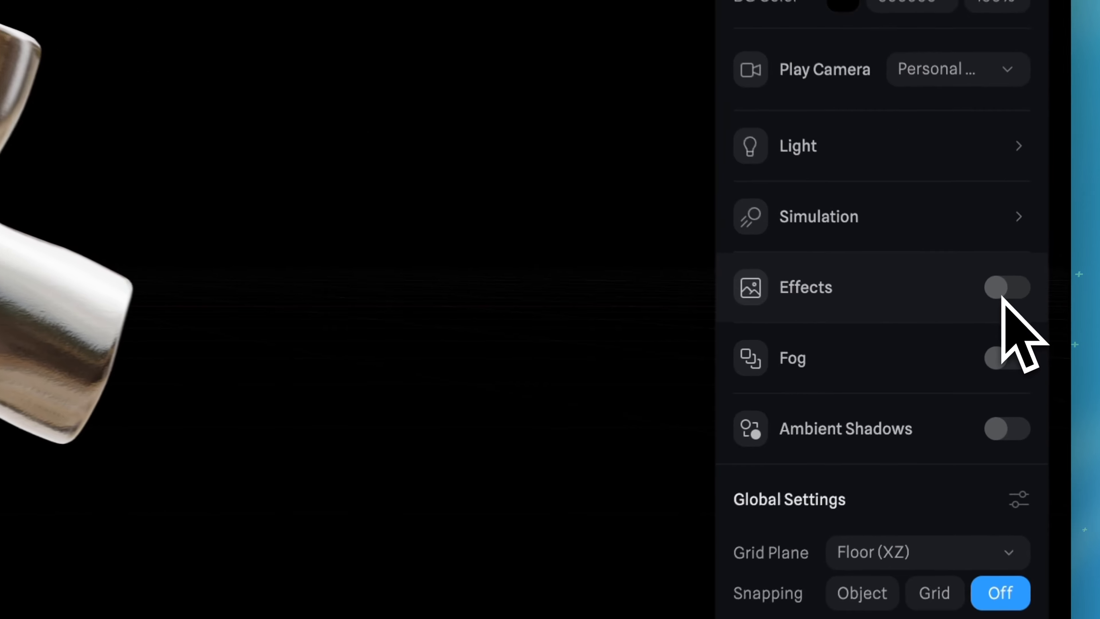
Turn on the scene effects, and try the Pixelation effect before switching it off again
click(1004, 295)
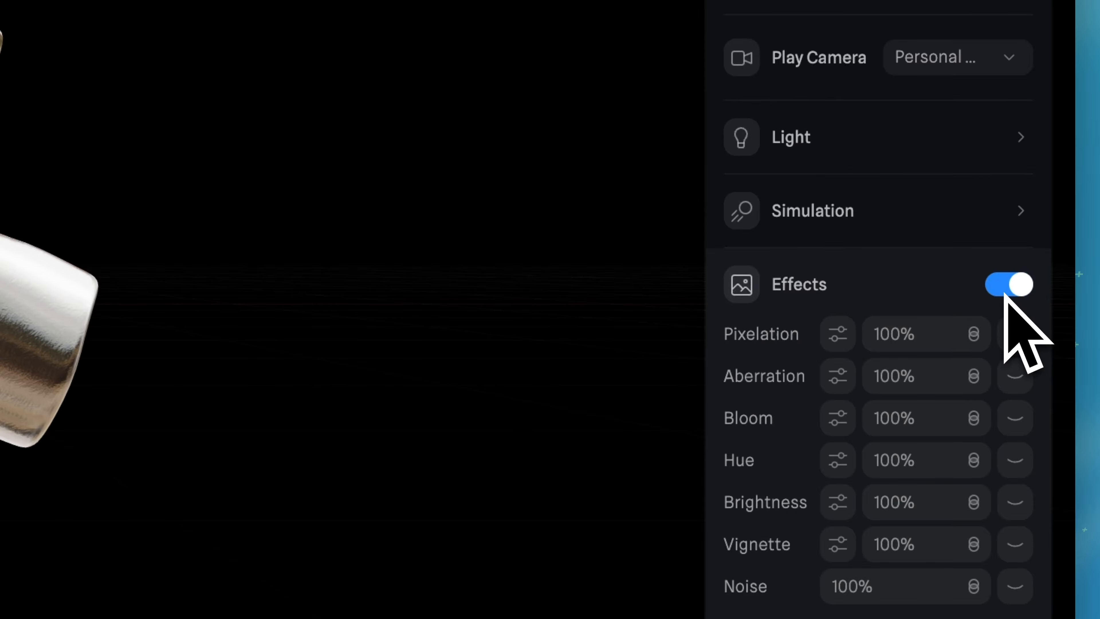
scroll(1005, 294, down, 2)
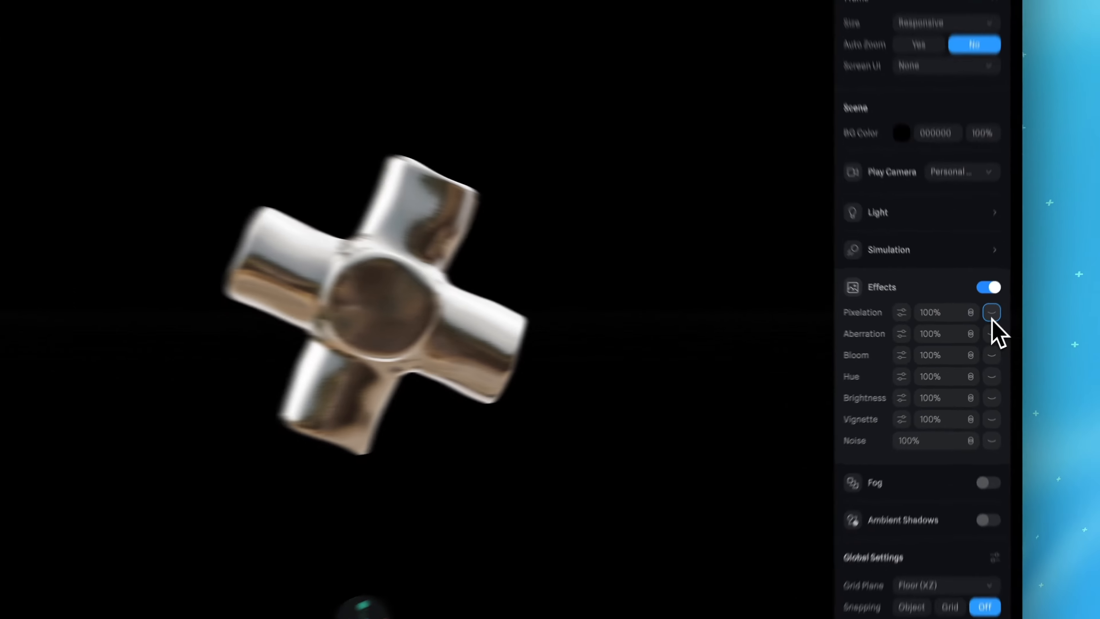
click(1015, 268)
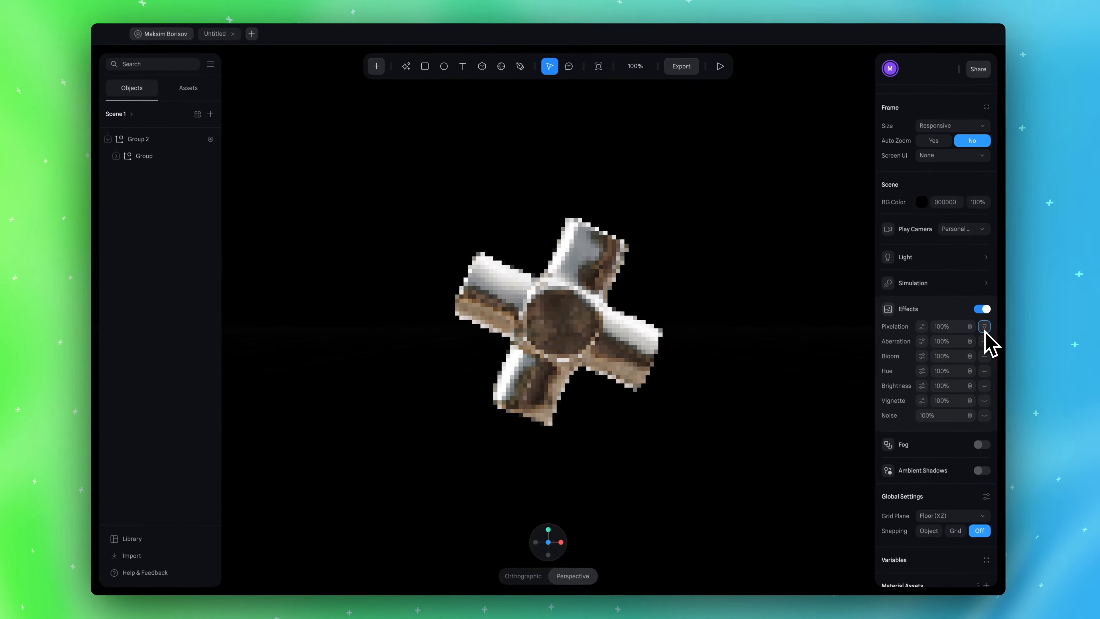
click(922, 327)
click(984, 328)
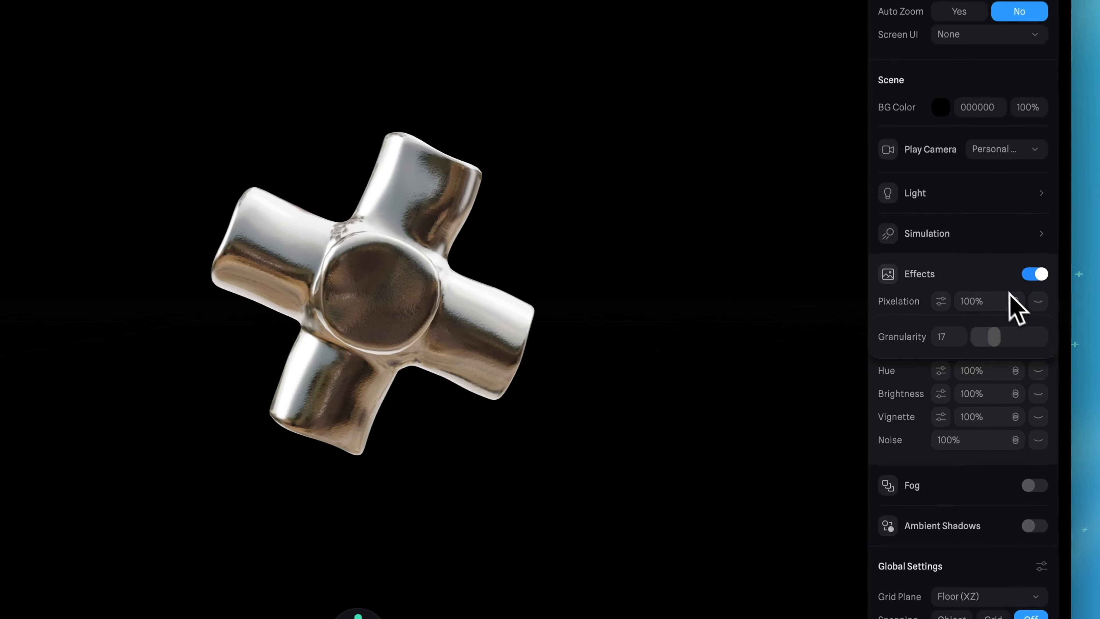
click(967, 322)
click(987, 342)
Try the Aberration effect with an X offset of 8, and switch it off
click(1047, 328)
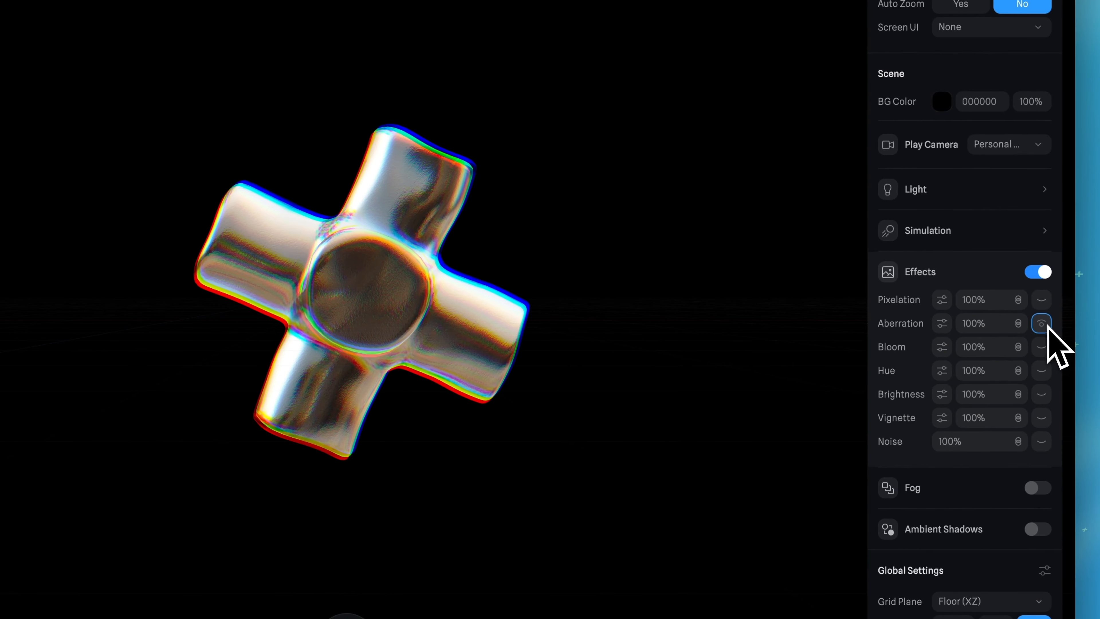
click(943, 323)
drag(941, 361, 1005, 364)
click(1042, 323)
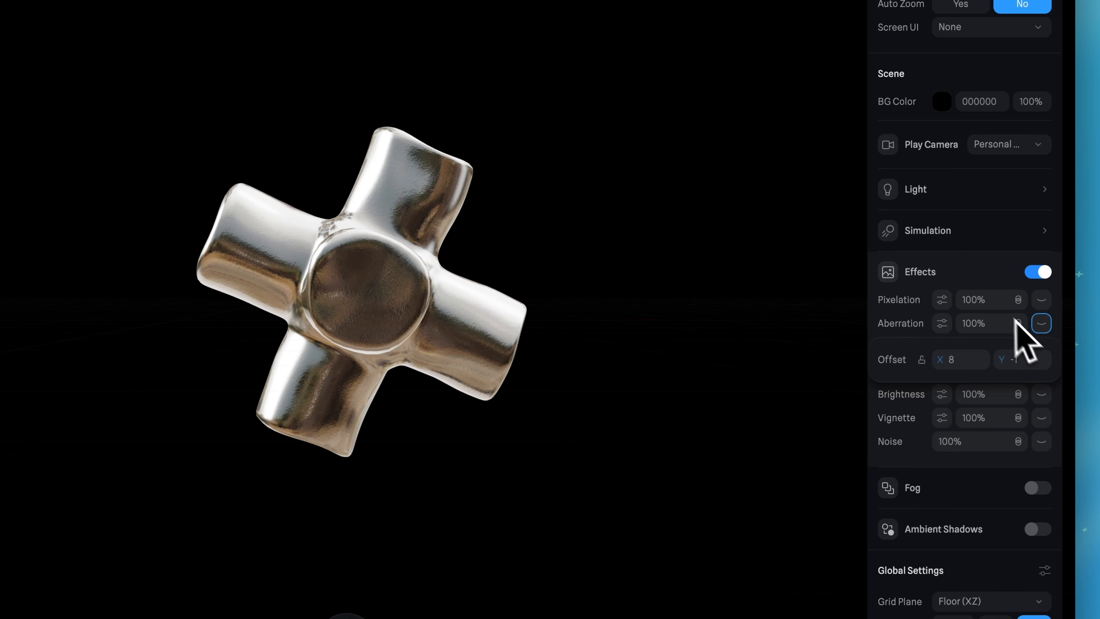
Enable the Bloom effect, setting its size to Huge and its intensity to 1.06
click(1042, 347)
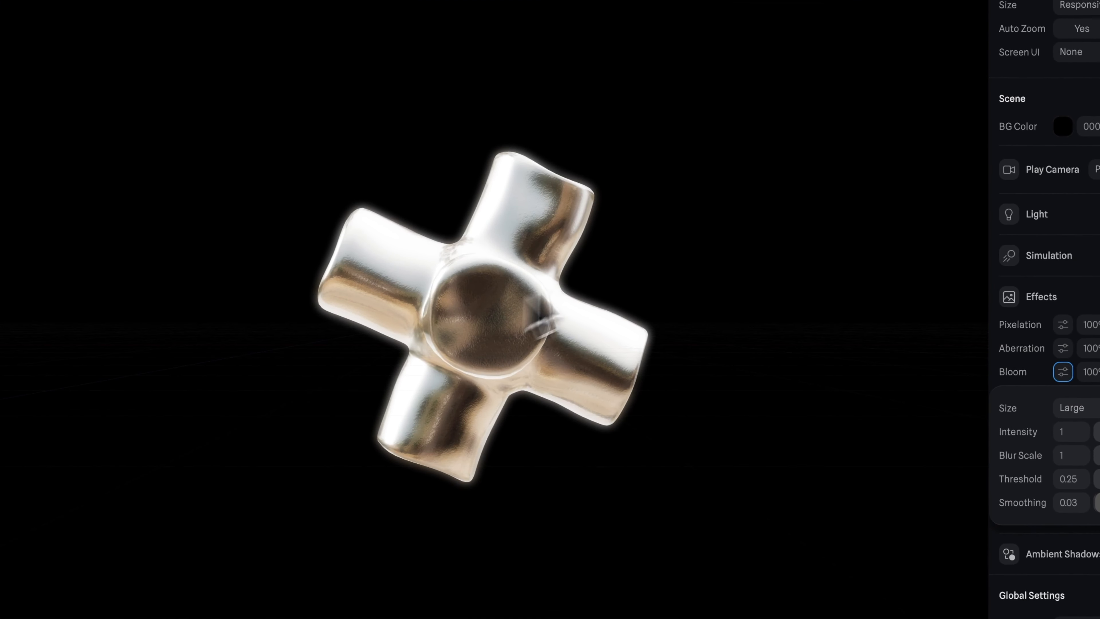
click(1078, 408)
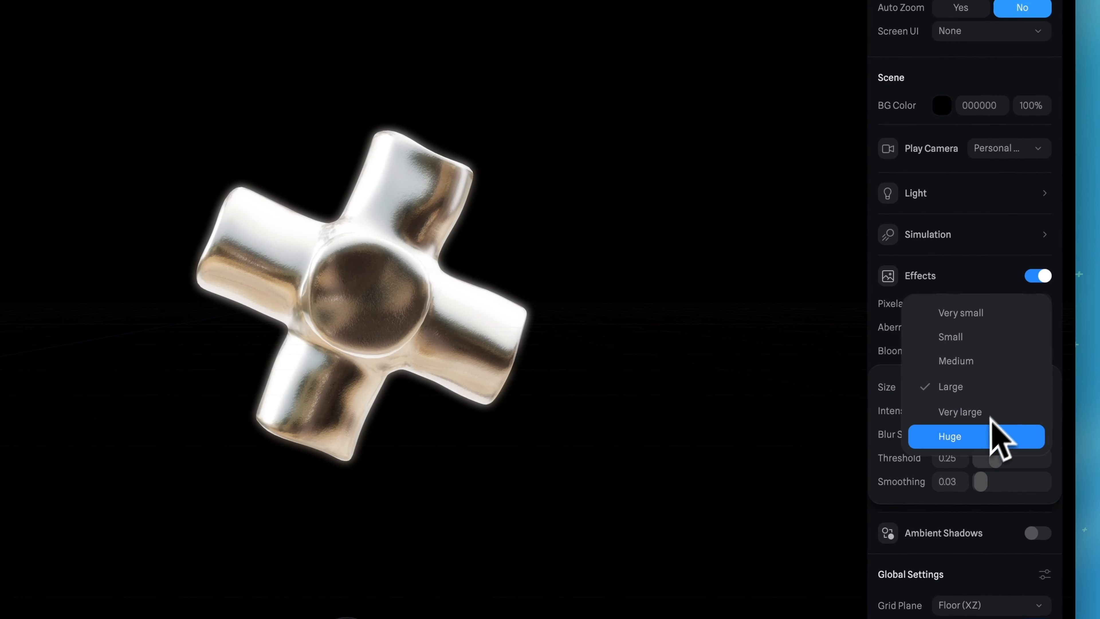
click(979, 438)
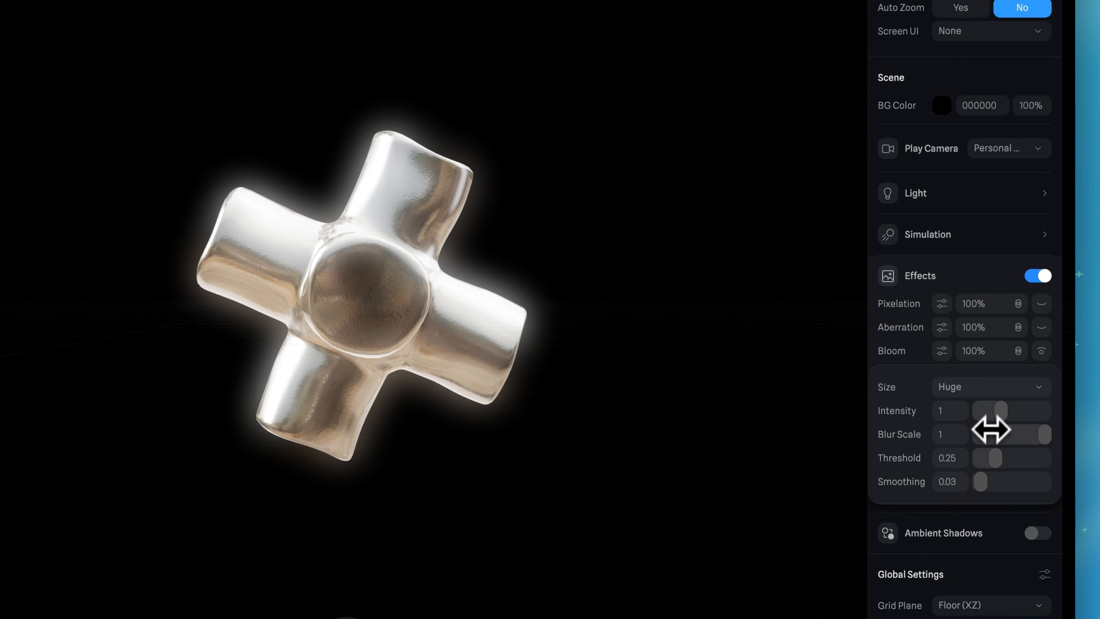
mouse_move(1002, 412)
mouse_down()
mouse_move(987, 412)
mouse_move(1044, 415)
mouse_move(999, 422)
mouse_move(1043, 429)
mouse_move(1005, 430)
mouse_up()
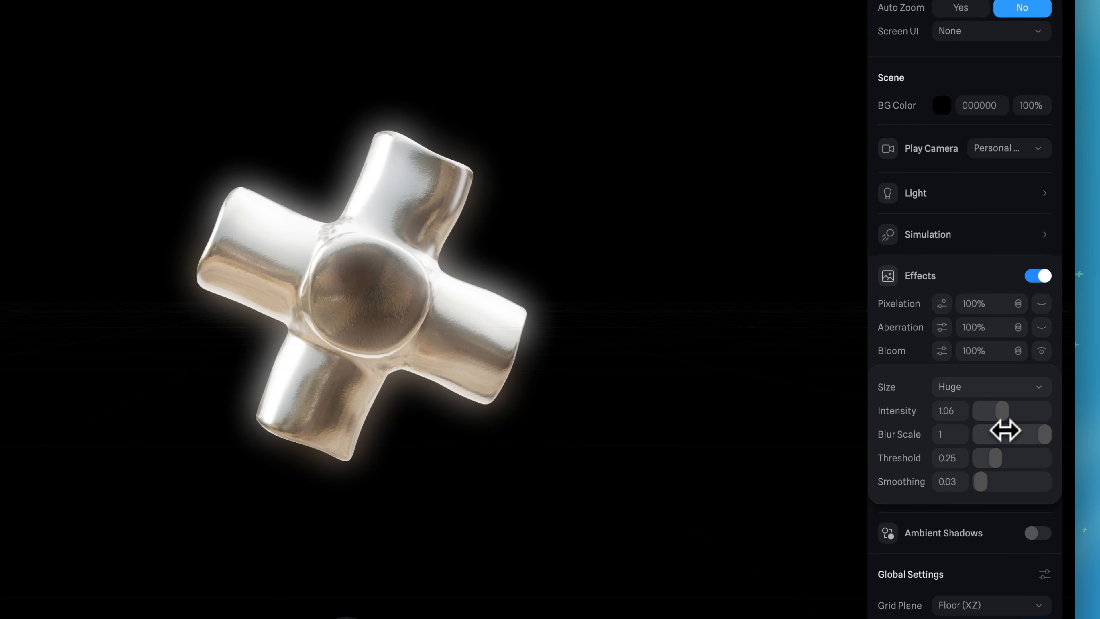
mouse_move(1033, 440)
mouse_down()
mouse_move(995, 440)
mouse_move(1036, 444)
mouse_up()
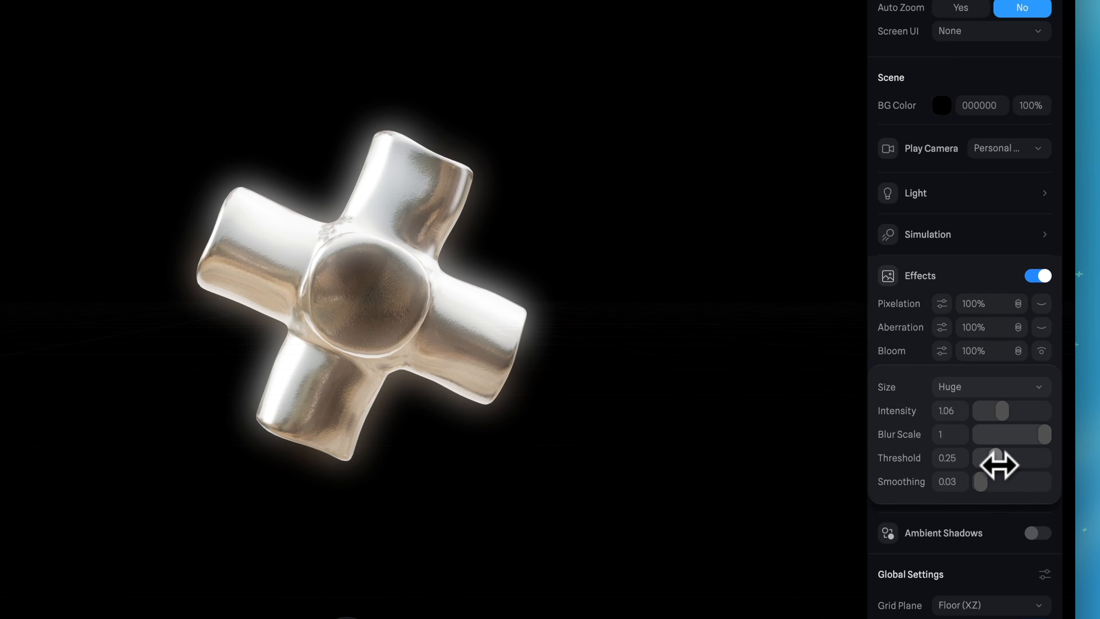
Set the bloom threshold to 0.68, and increase its smoothing and intensity
drag(995, 465, 1024, 470)
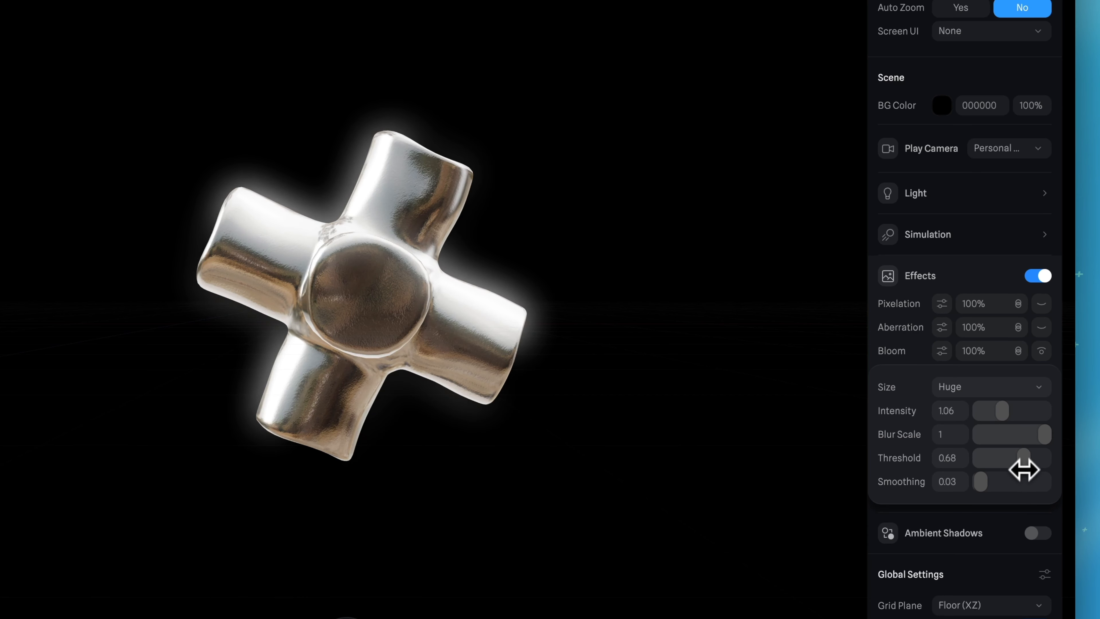
mouse_move(987, 489)
mouse_down()
mouse_move(1033, 491)
mouse_move(1008, 489)
mouse_up()
drag(1002, 411, 1029, 413)
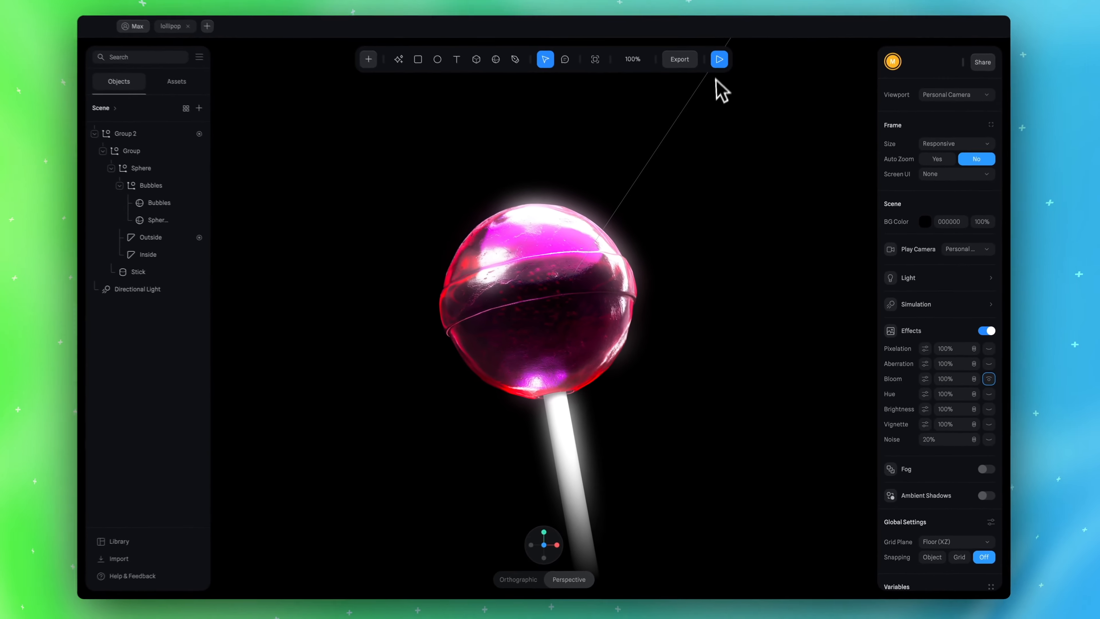
click(720, 62)
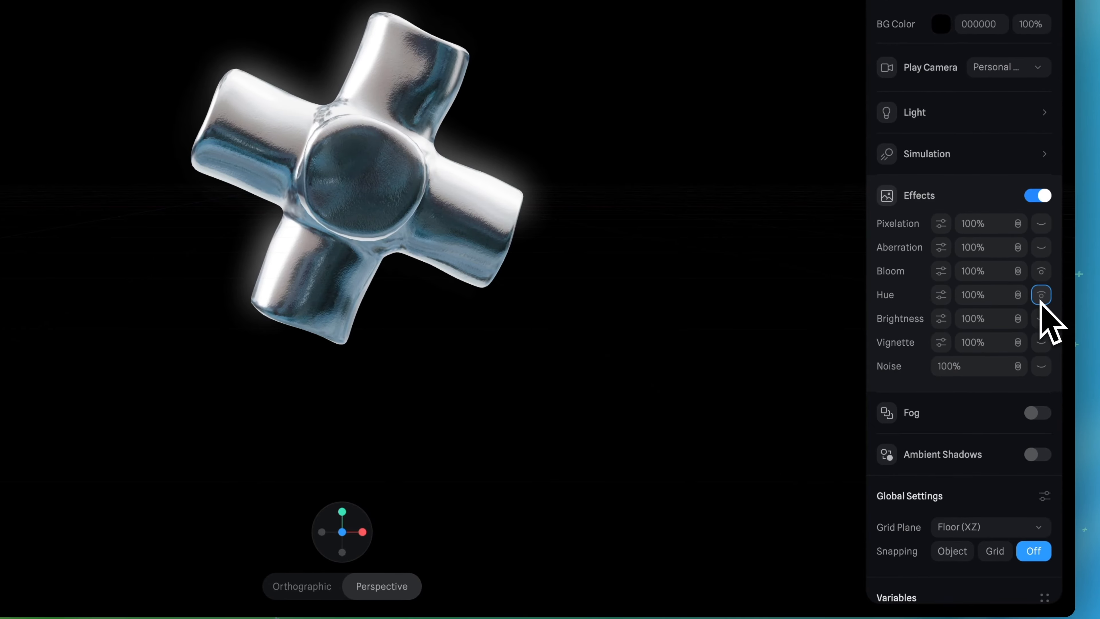
Try shifting the metal cross's colors with the Hue effect
click(944, 301)
mouse_move(996, 336)
mouse_down()
mouse_move(1023, 331)
mouse_move(1009, 335)
mouse_up()
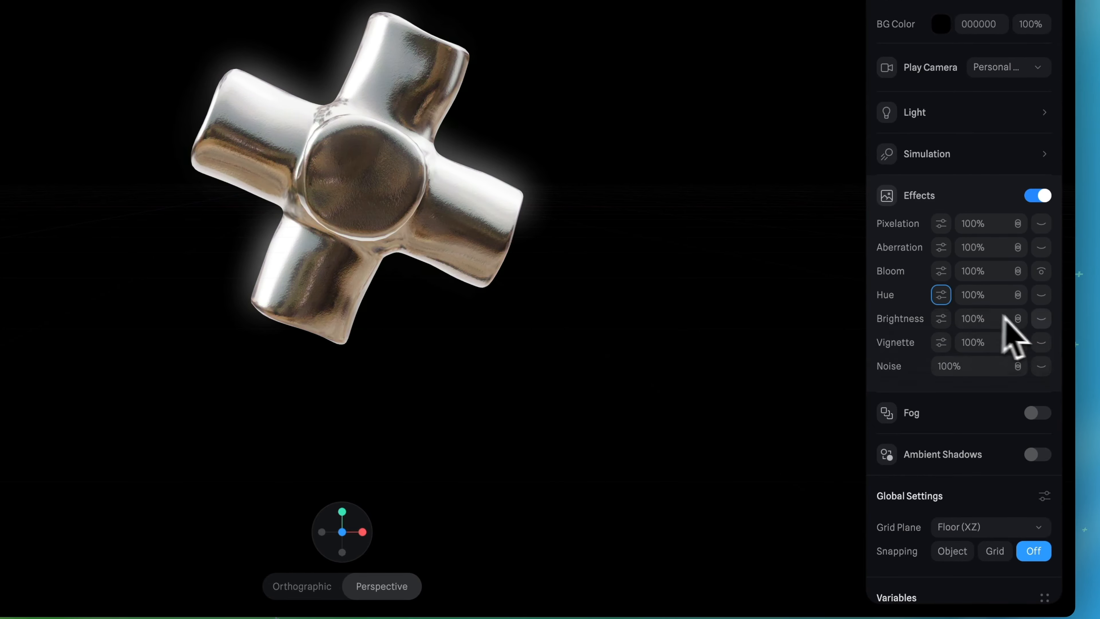
Try the Brightness effect by adjusting its brightness and contrast, and switch it off
click(1041, 319)
click(941, 319)
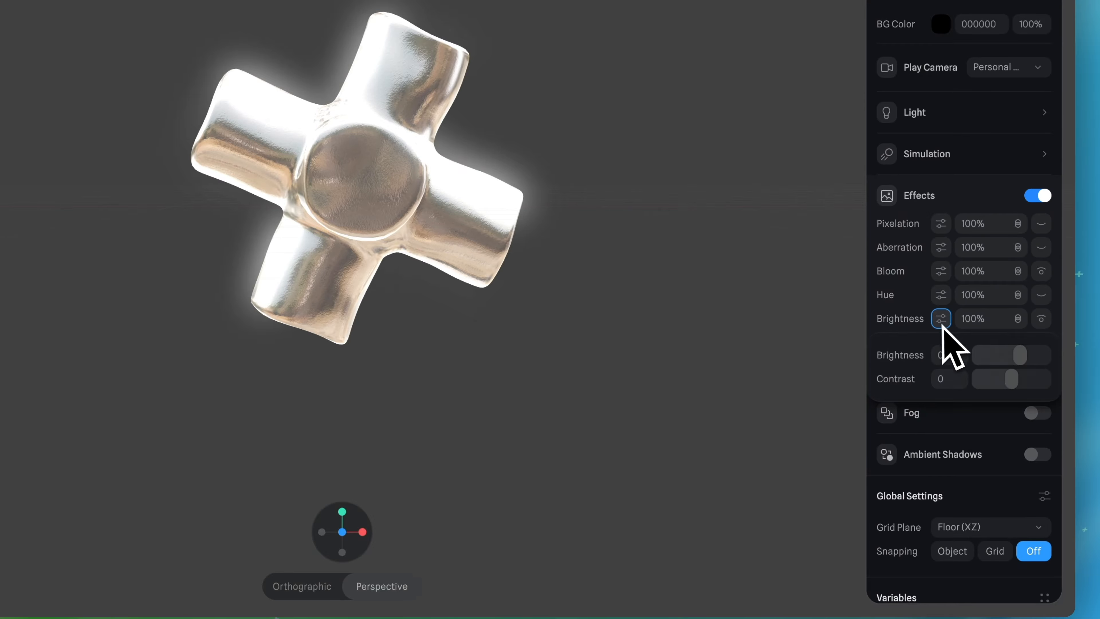
click(1022, 363)
mouse_move(1013, 378)
mouse_down()
mouse_move(1035, 378)
mouse_move(1023, 361)
mouse_up()
click(1042, 319)
Try the Vignette effect with its darkness and offset options, and switch it off
click(1042, 342)
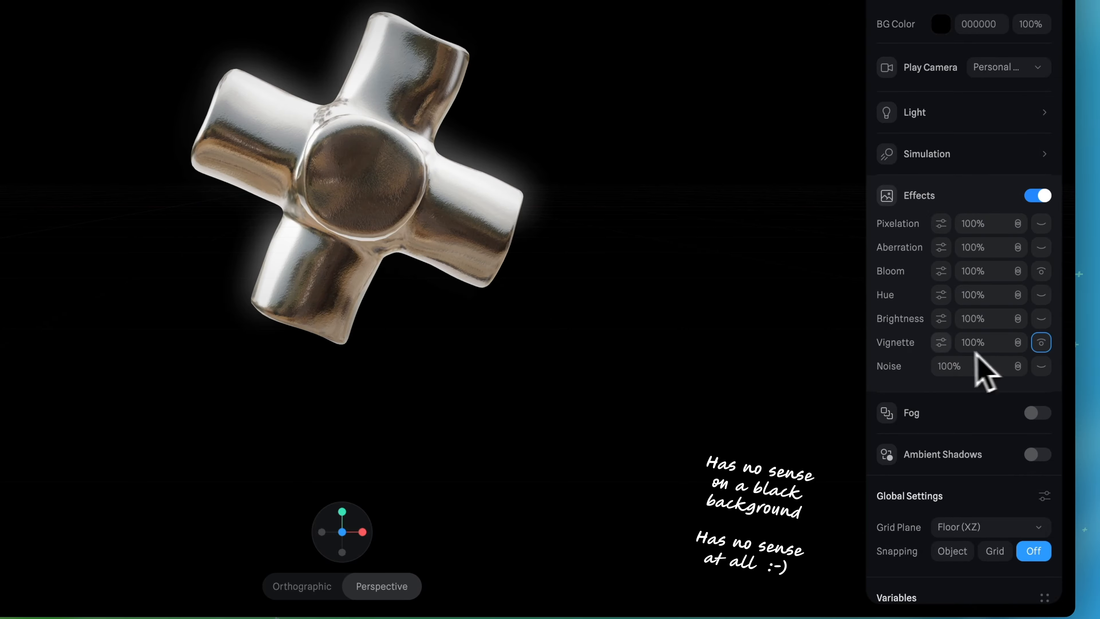
click(942, 343)
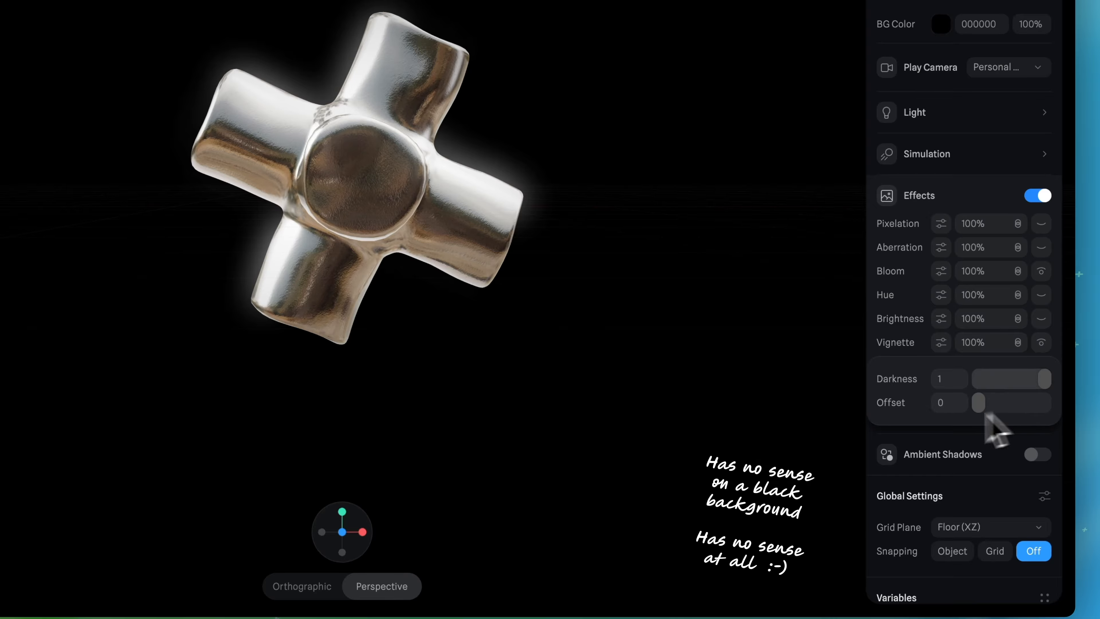
click(1042, 343)
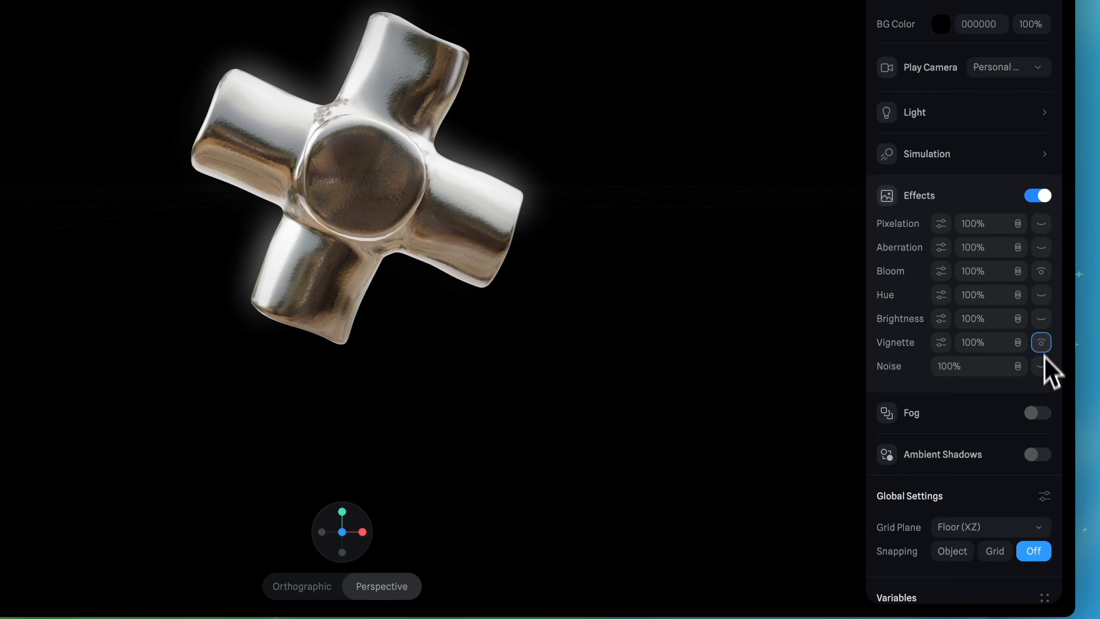
Try the Noise effect at 10%, and switch it off
click(1043, 365)
click(953, 368)
text(10)
key(Return)
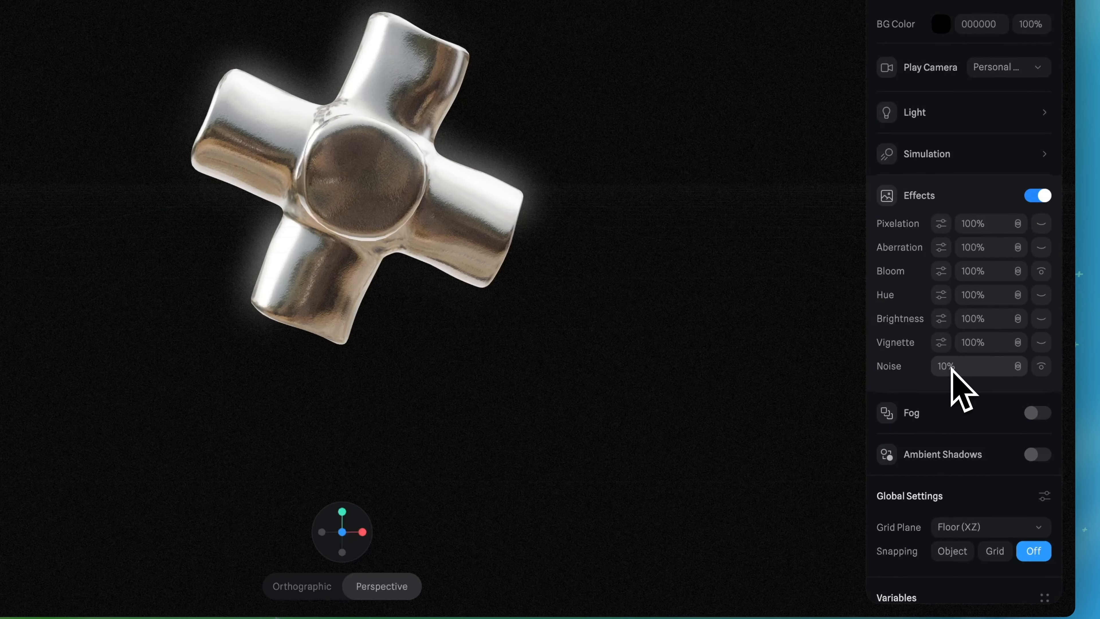
click(1041, 366)
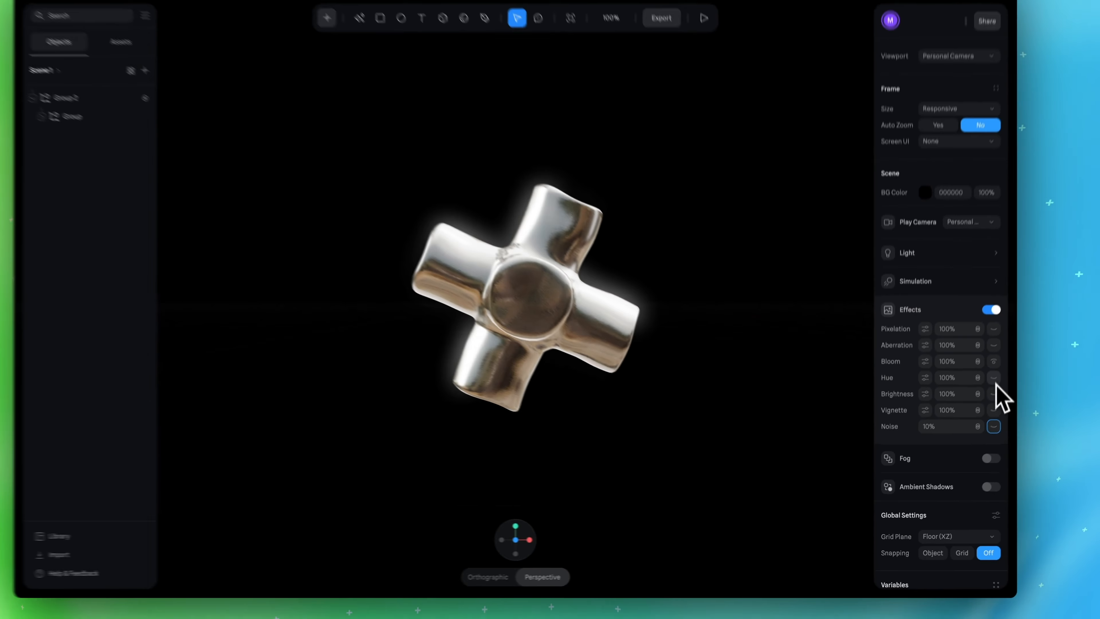
Enable the Brightness effect again and tone down its contrast
click(984, 409)
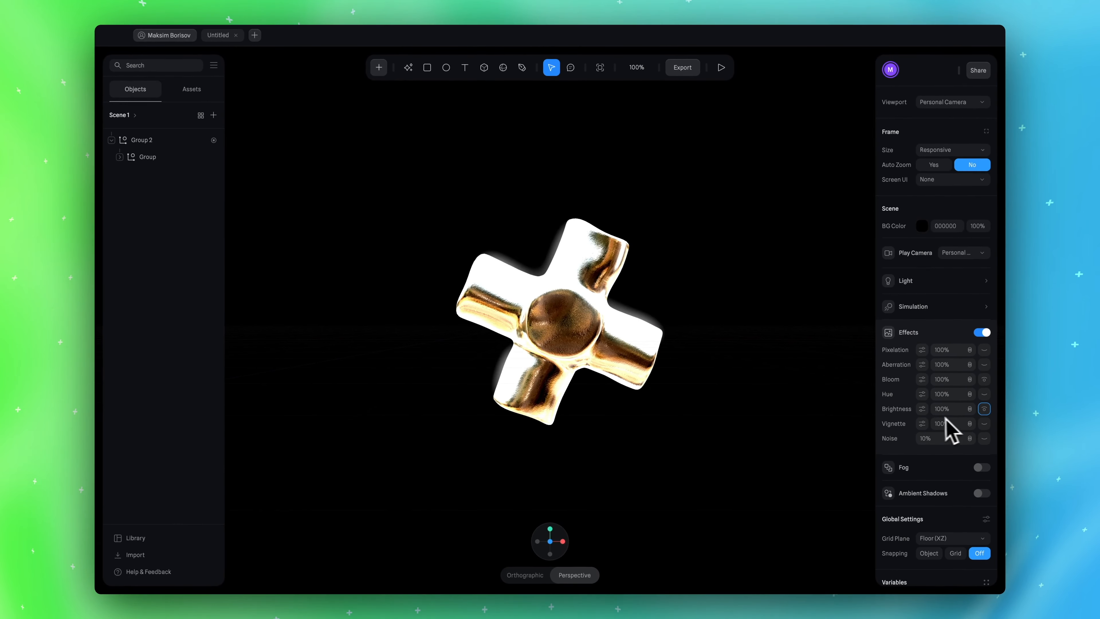
click(925, 410)
drag(970, 434, 978, 448)
Compare the cross with and without all scene effects, leaving the effects enabled
click(983, 333)
click(982, 333)
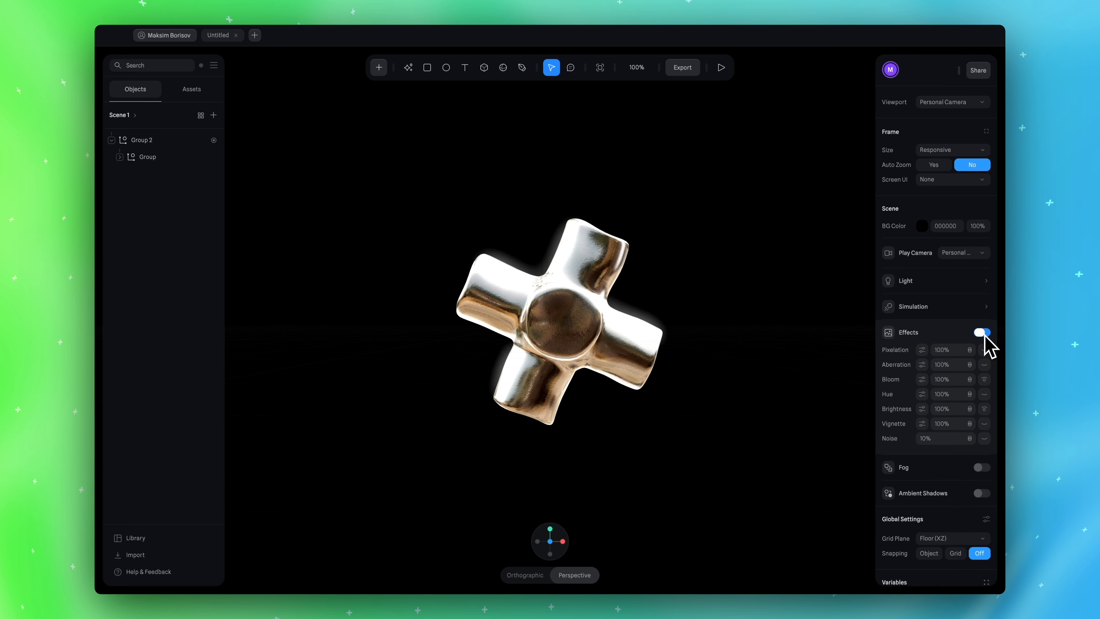
click(982, 333)
click(983, 333)
click(983, 333)
click(982, 333)
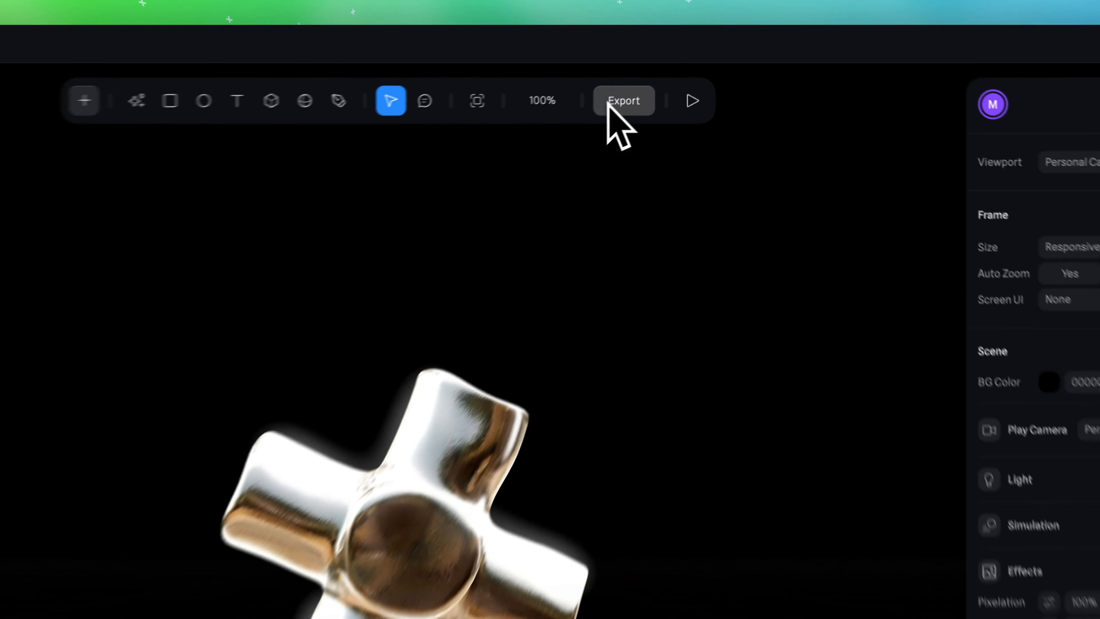
Set up an image export in PNG format with the background color hidden
click(676, 67)
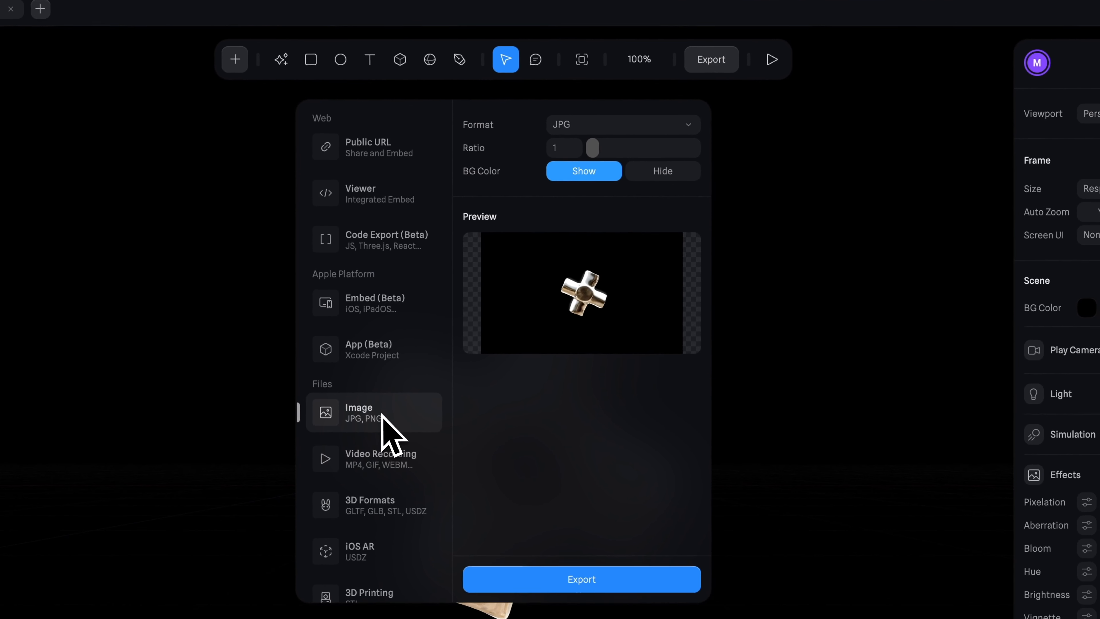
click(670, 122)
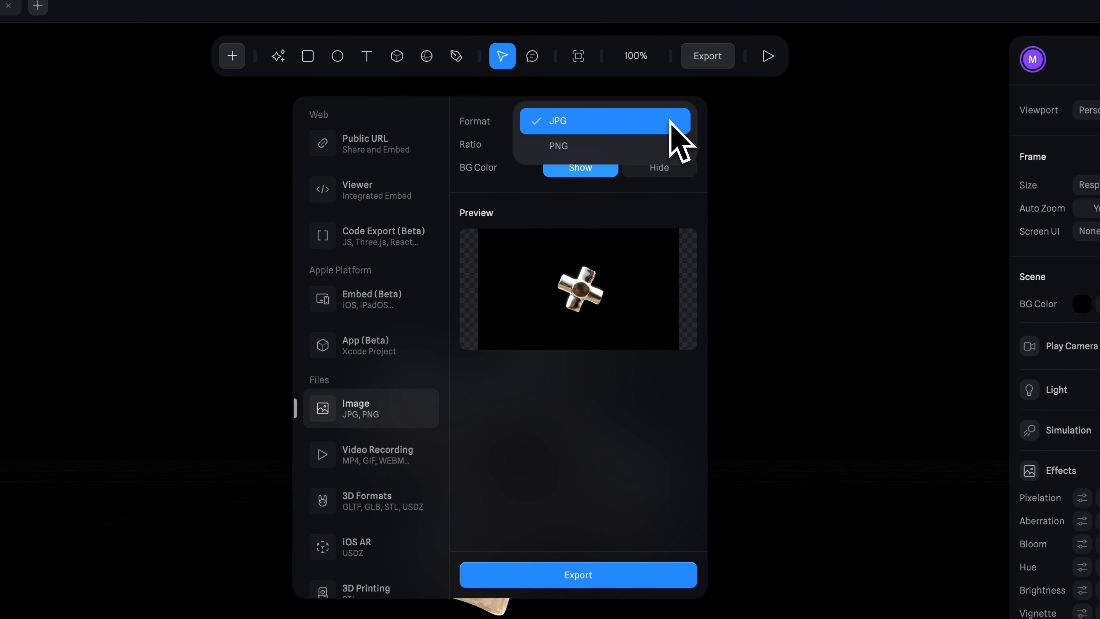
click(655, 128)
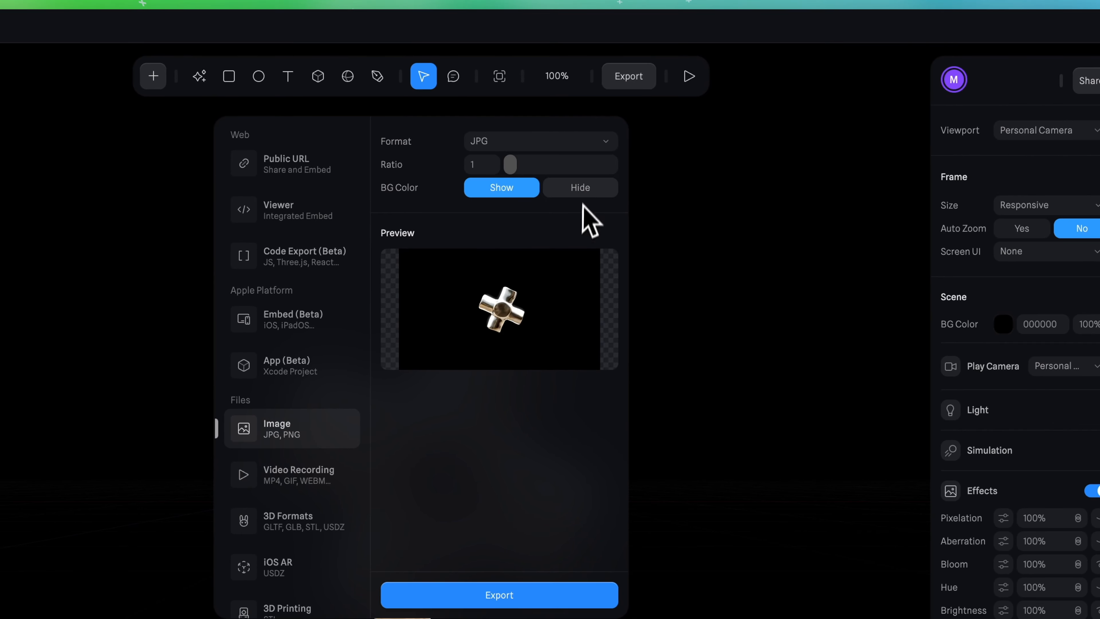
click(571, 189)
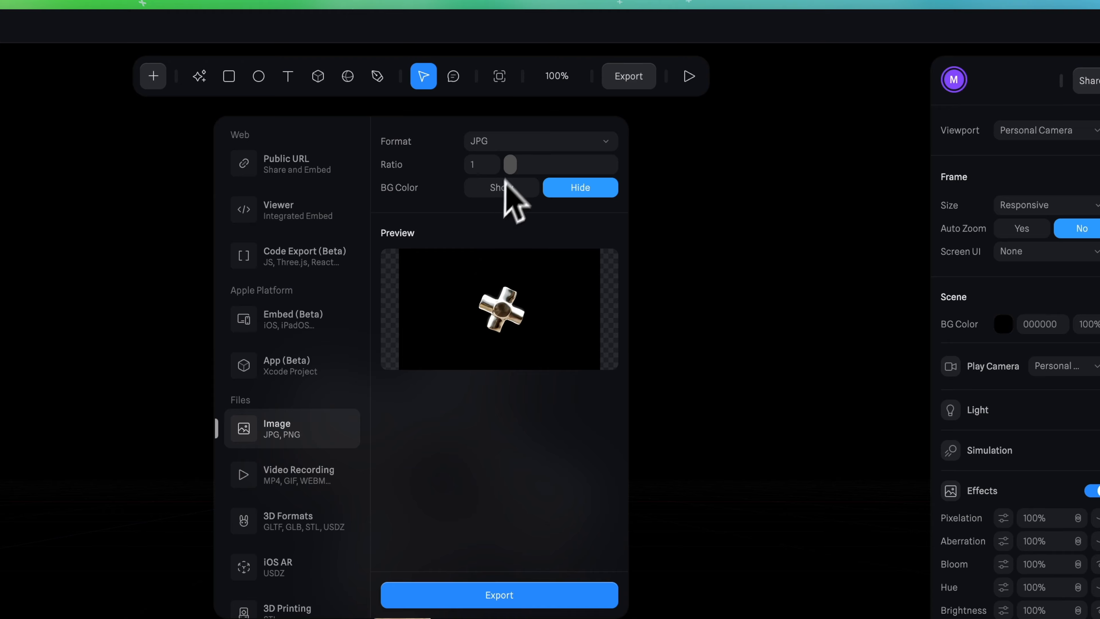
click(520, 143)
click(499, 167)
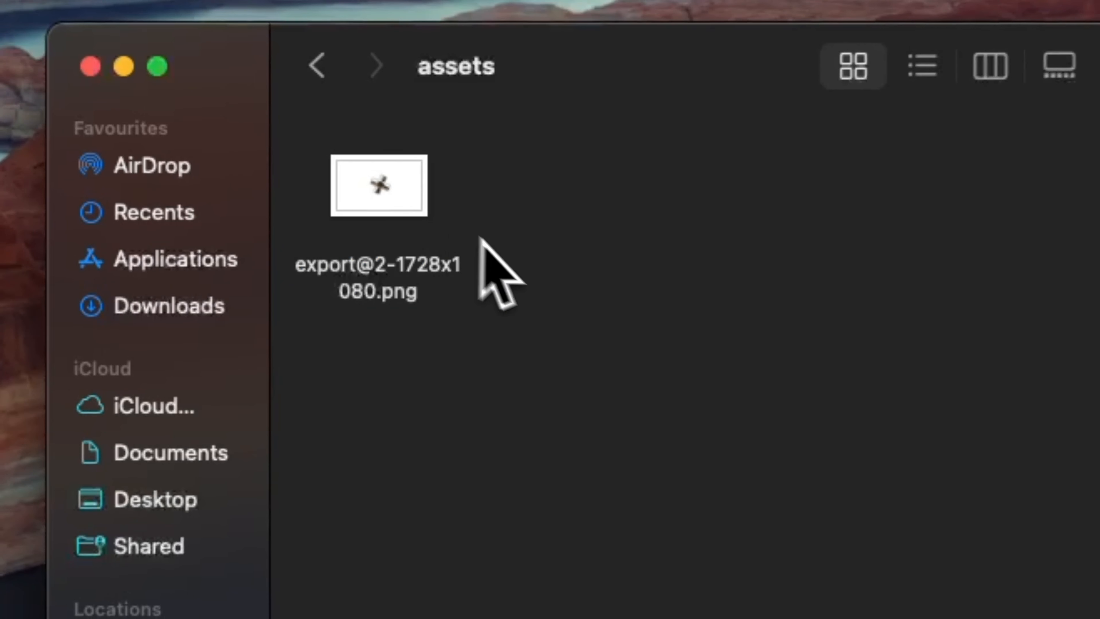
click(425, 243)
key(space)
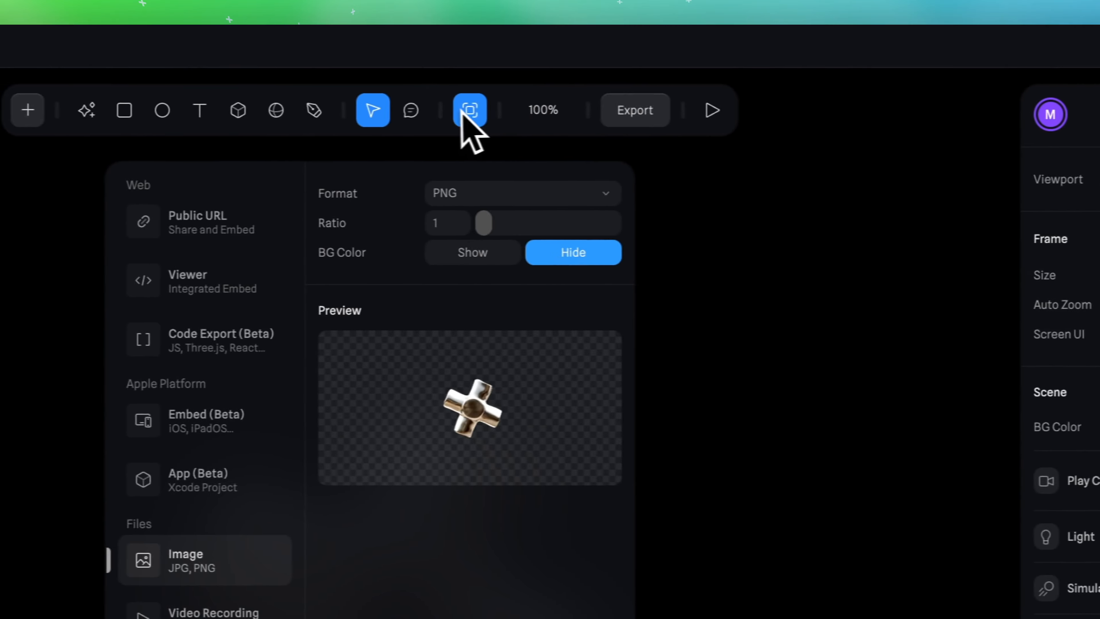
Switch back to Spline and set the scene's frame to a custom size of 900 × 900
click(467, 110)
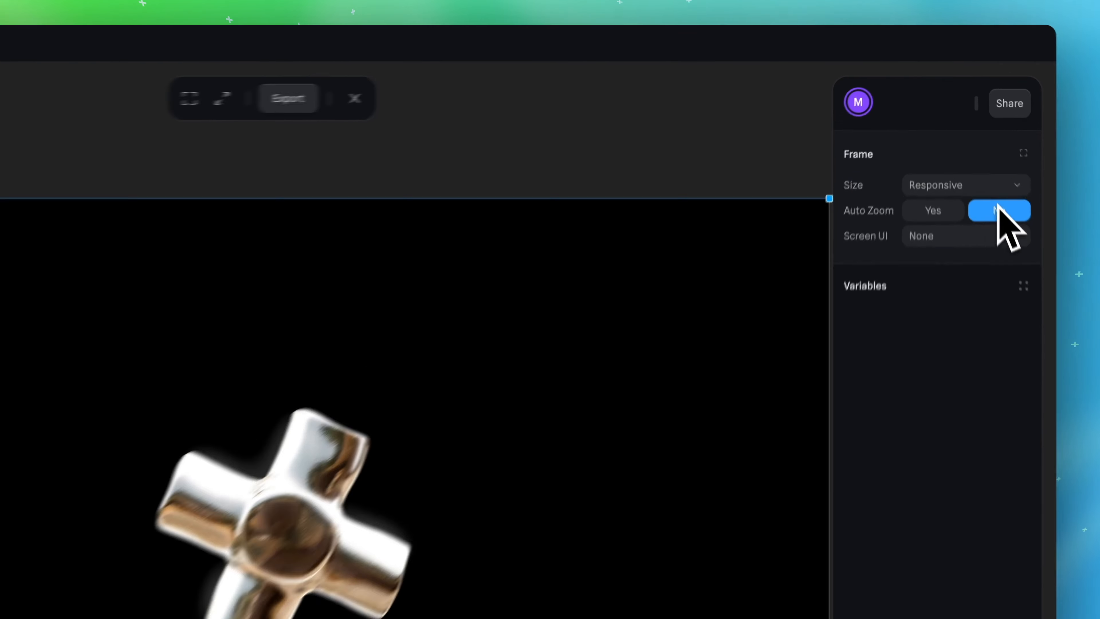
click(1053, 158)
click(1042, 179)
click(1041, 201)
text(900)
key(Tab)
text(900)
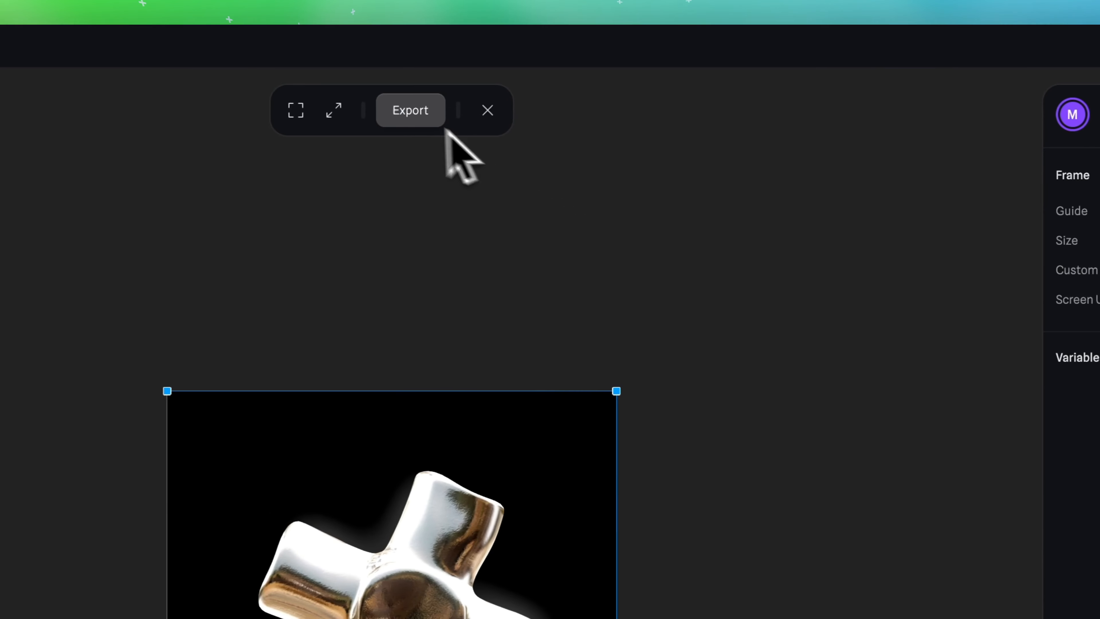
Set the image export ratio to 2 and export the resized frame as PNG
click(411, 114)
click(477, 224)
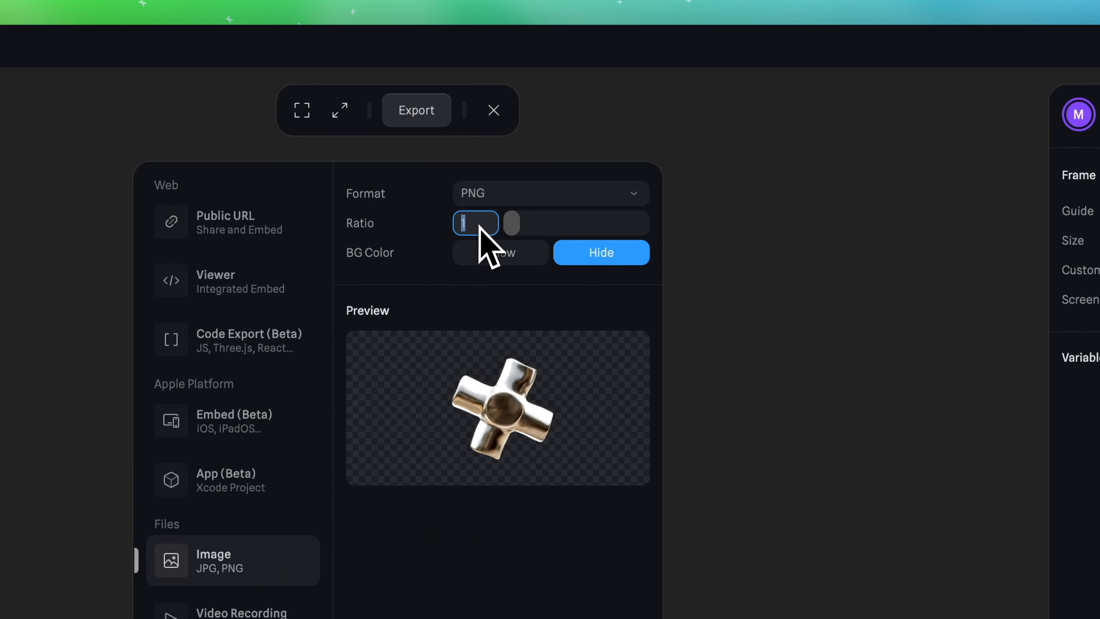
click(445, 272)
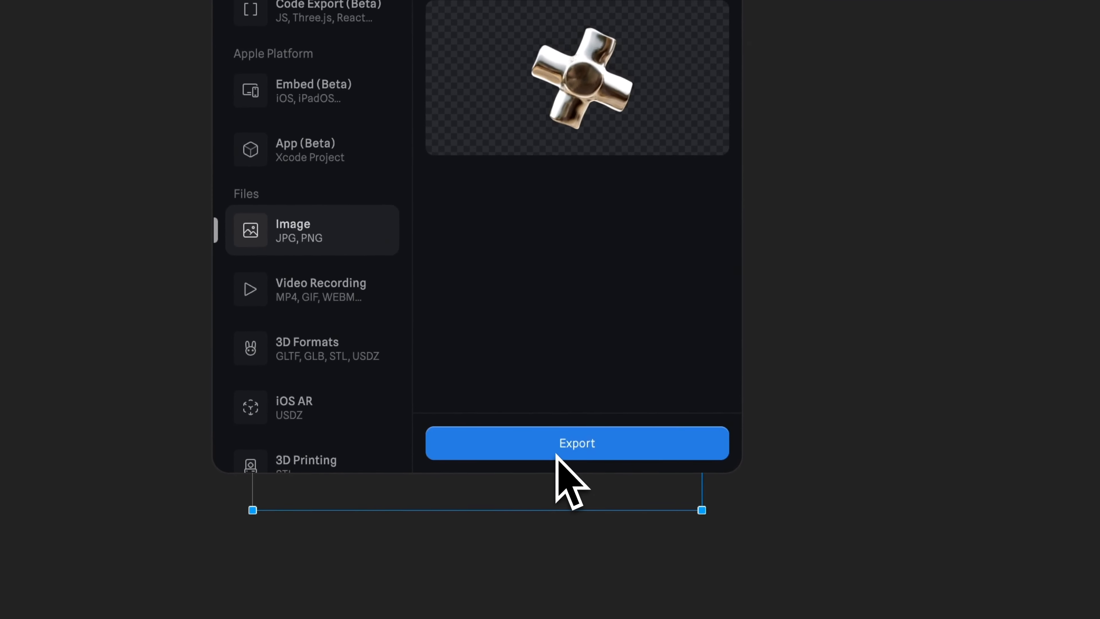
click(562, 483)
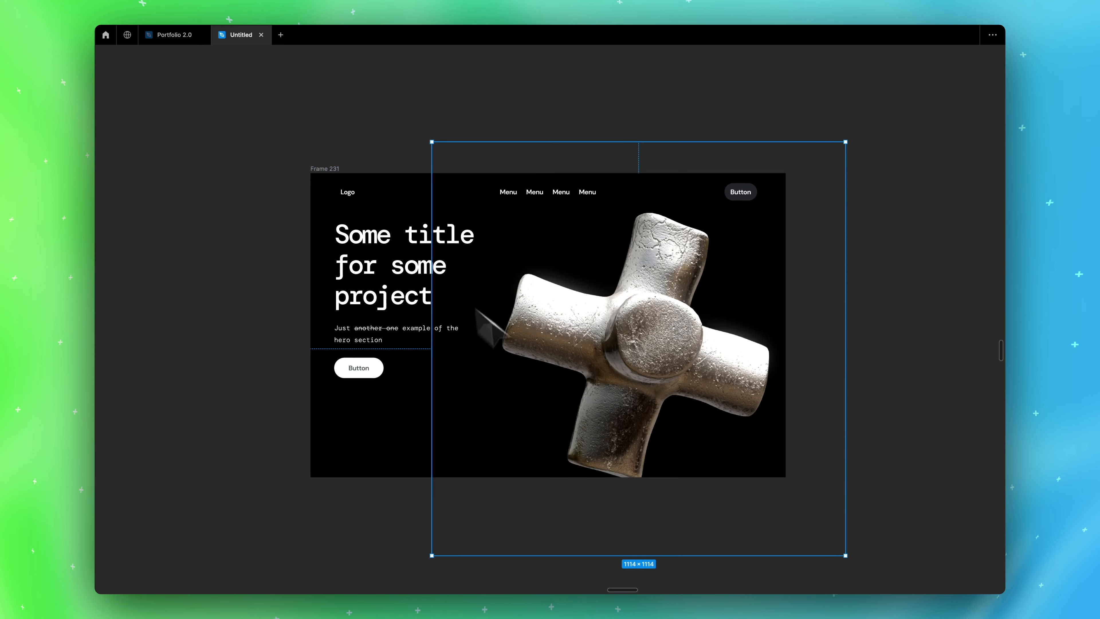
In the Figma hero frame, reposition the cross image and place a smaller rotated copy behind the text and button
drag(665, 374, 613, 383)
drag(791, 171, 510, 322)
drag(502, 422, 405, 365)
right_click(407, 366)
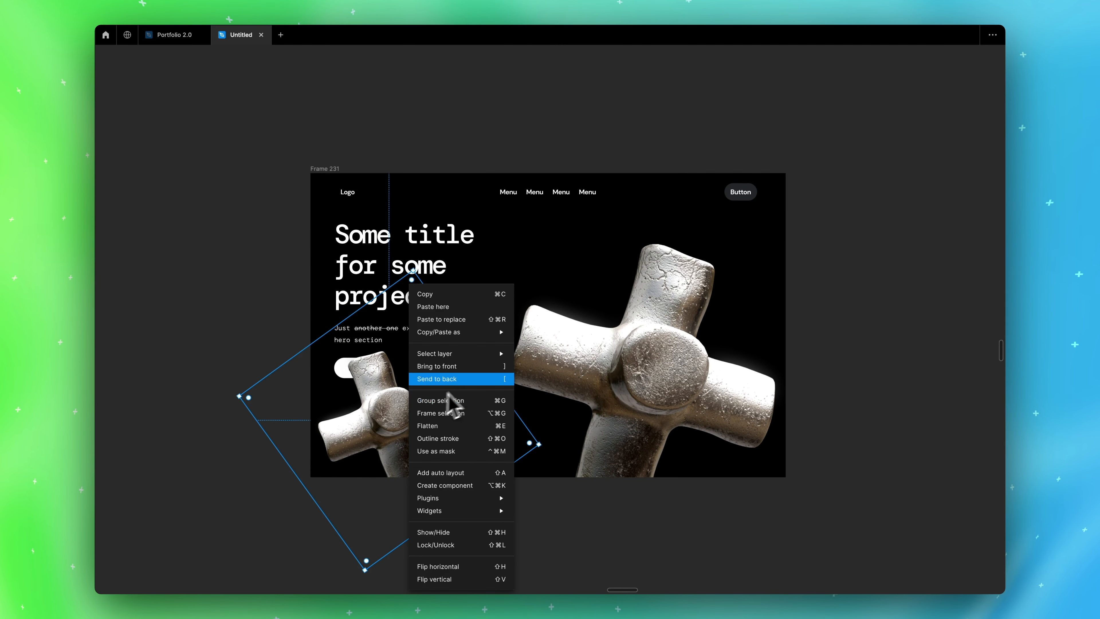
click(432, 379)
scroll(462, 389, left, 2)
key(super+backslash)
click(993, 365)
click(897, 398)
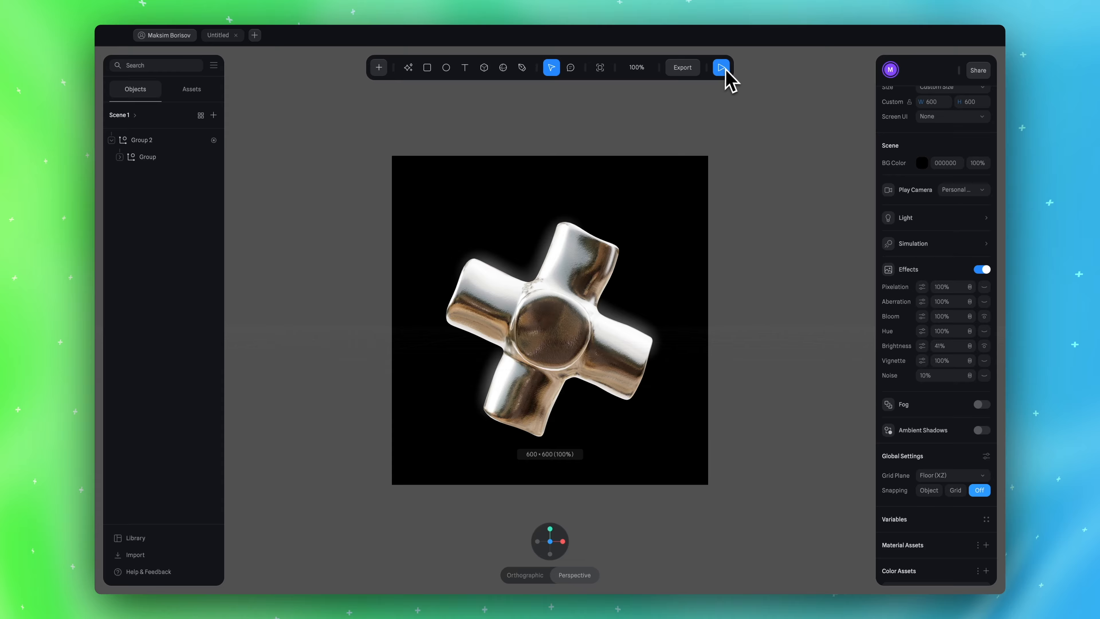
Preview the Spline scene in play mode, and open the Video Recording export settings
click(726, 71)
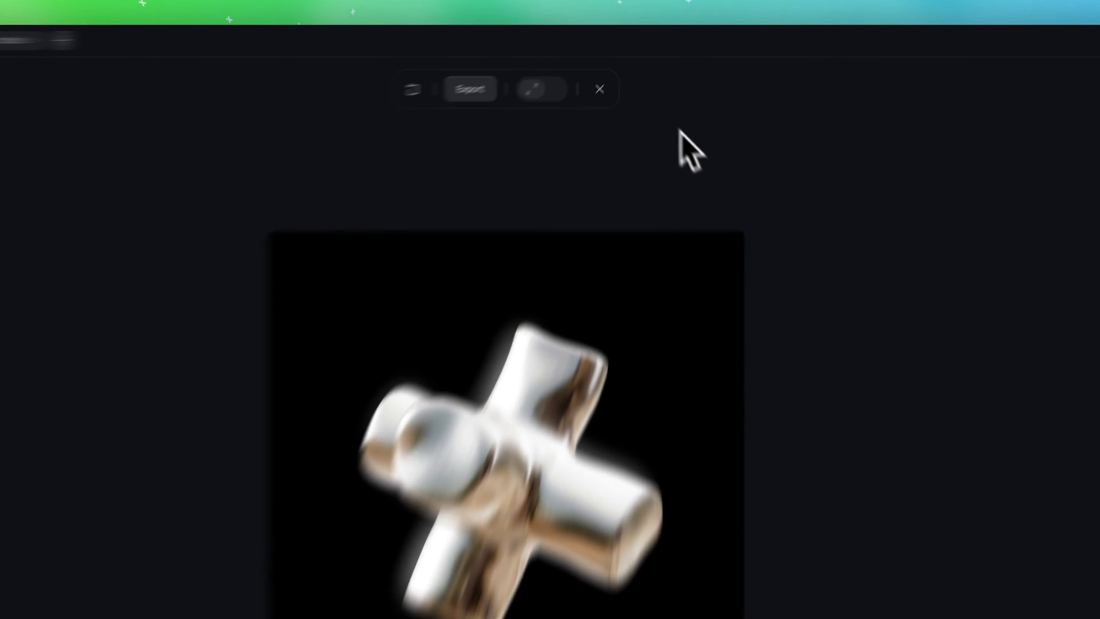
click(612, 68)
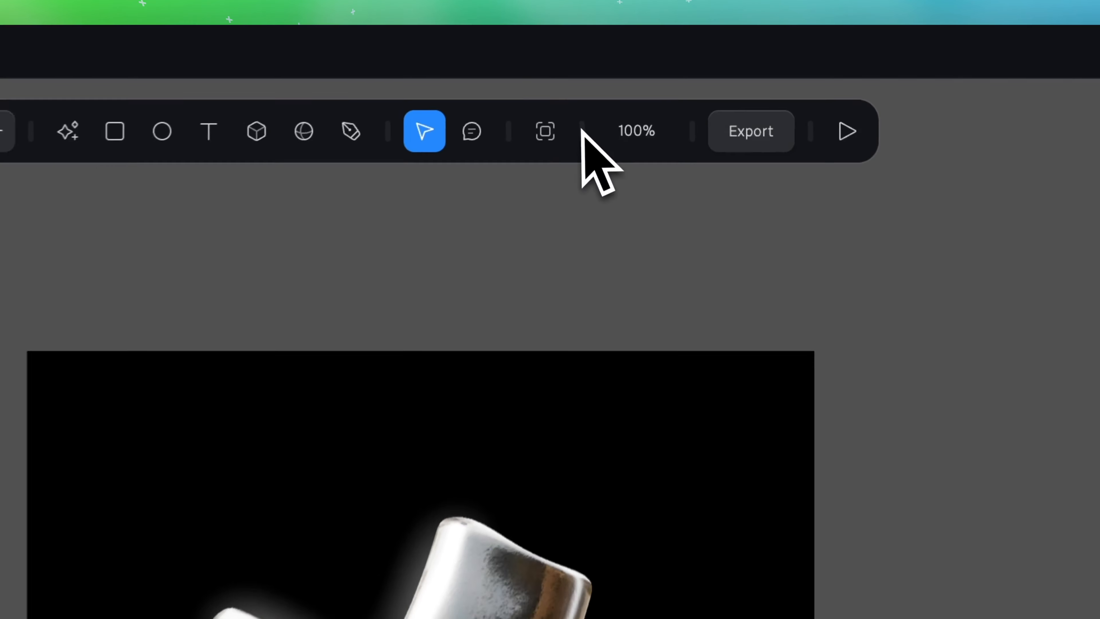
click(679, 69)
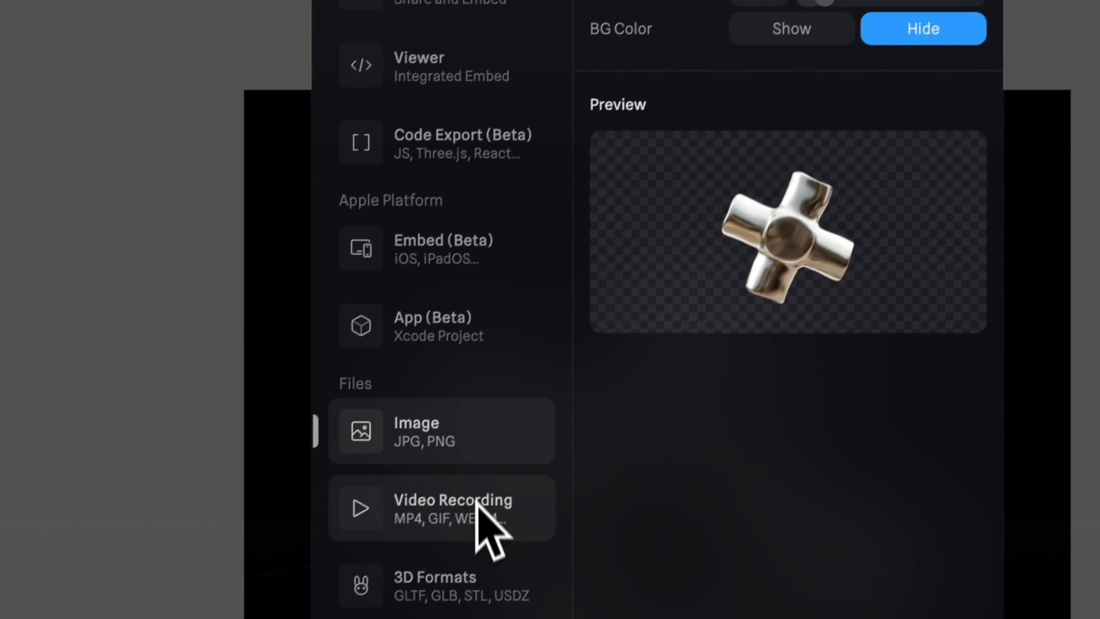
click(485, 507)
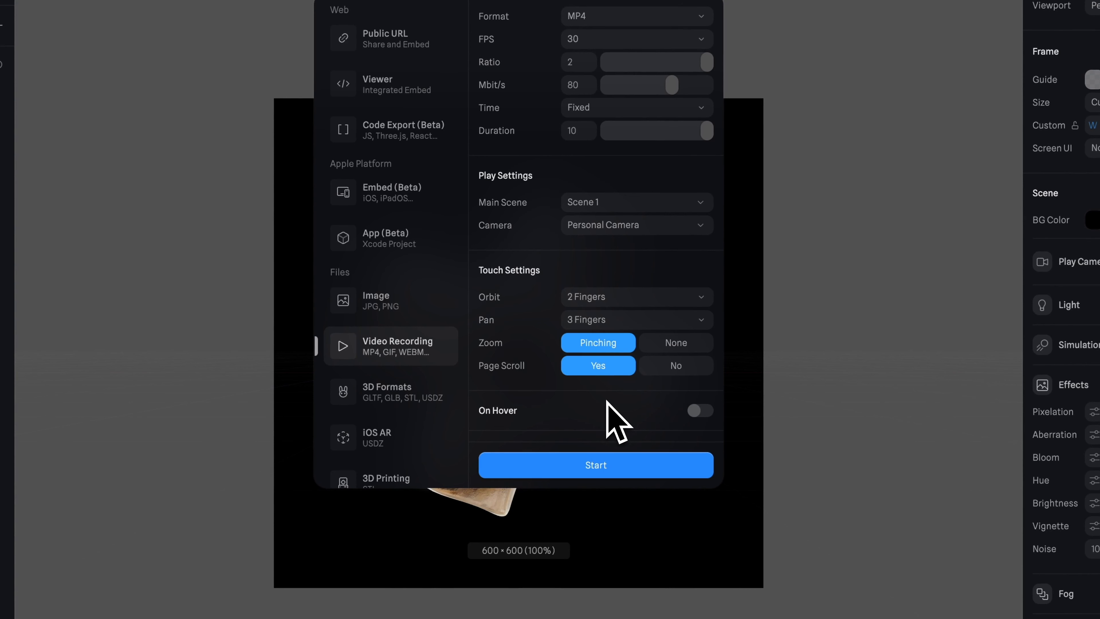
Review the video recording settings and the available formats, choosing MP4
scroll(608, 403, down, 2)
scroll(608, 403, up, 2)
scroll(608, 403, down, 8)
scroll(608, 403, up, 6)
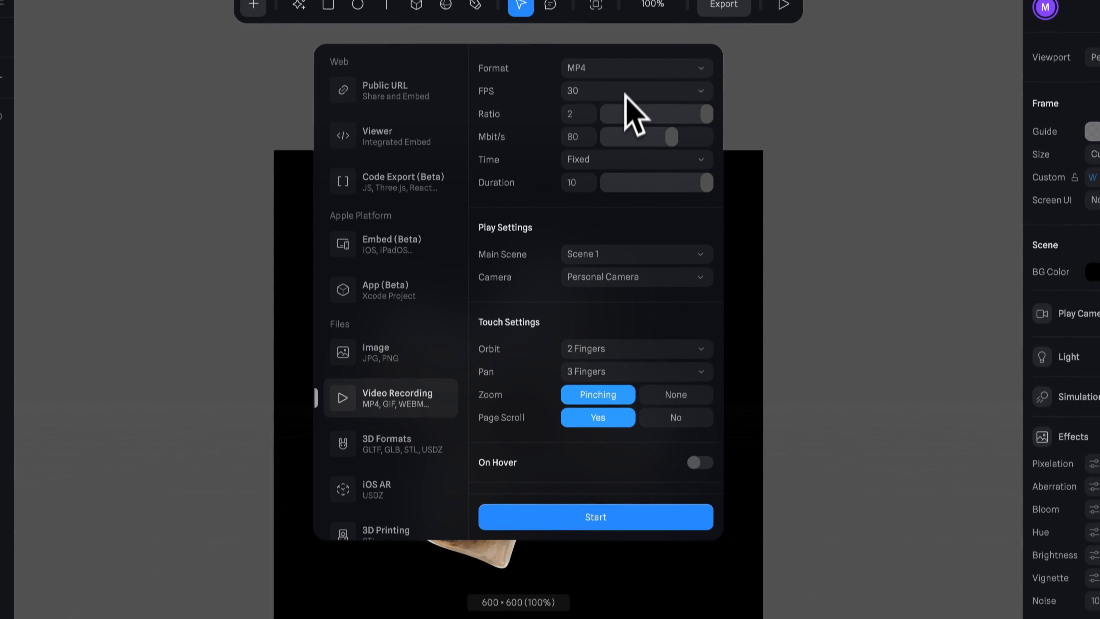
click(632, 18)
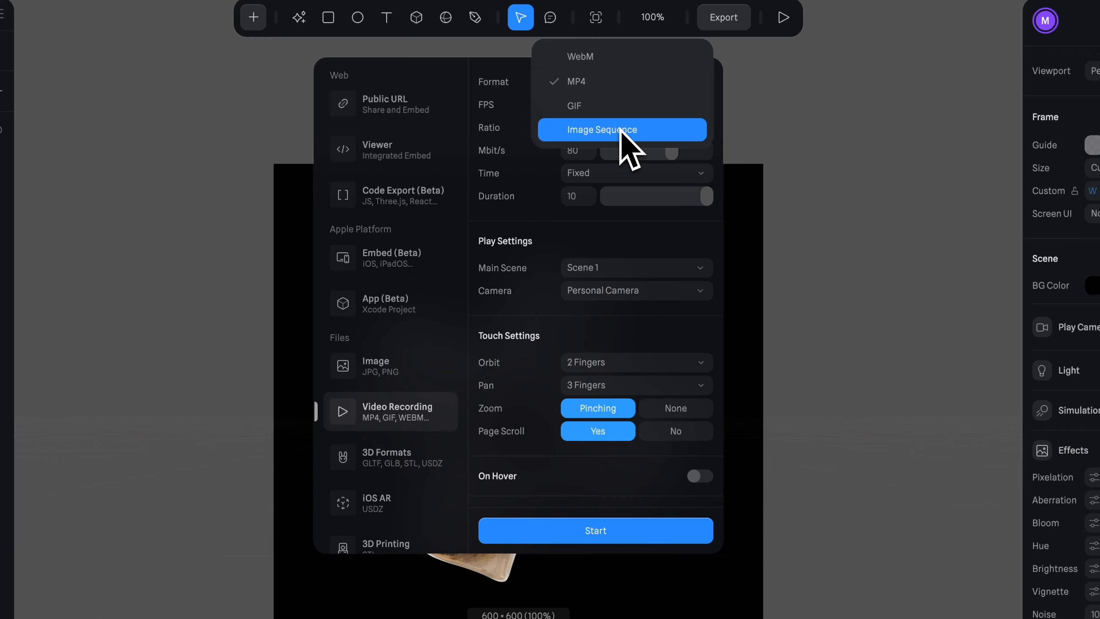
click(588, 84)
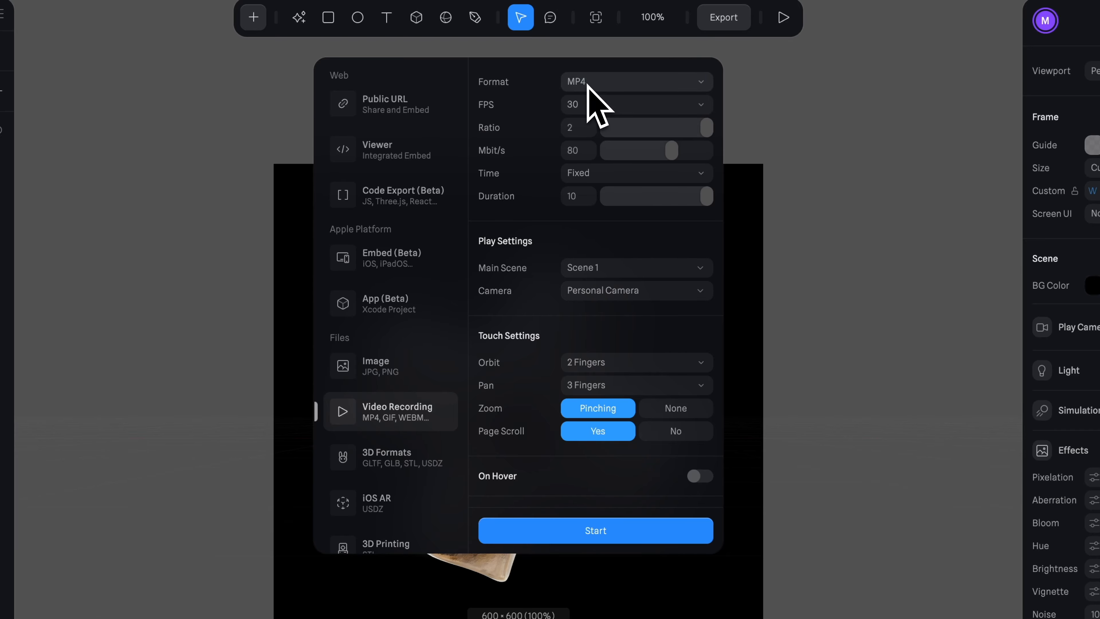
Choose 30 FPS for the video and set its ratio to 2
click(605, 105)
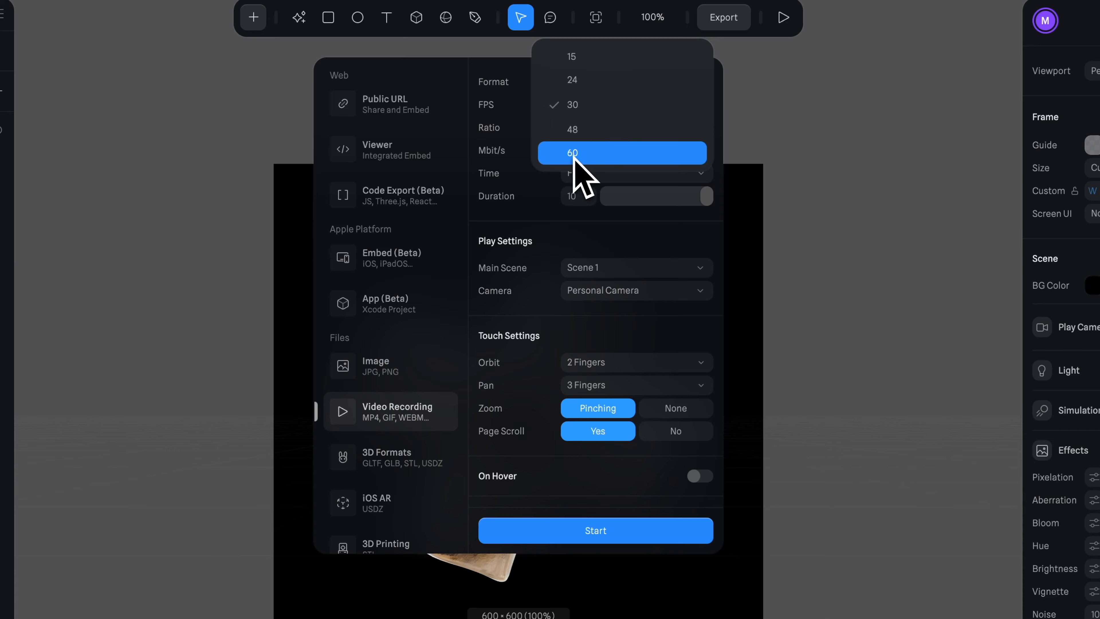
click(584, 107)
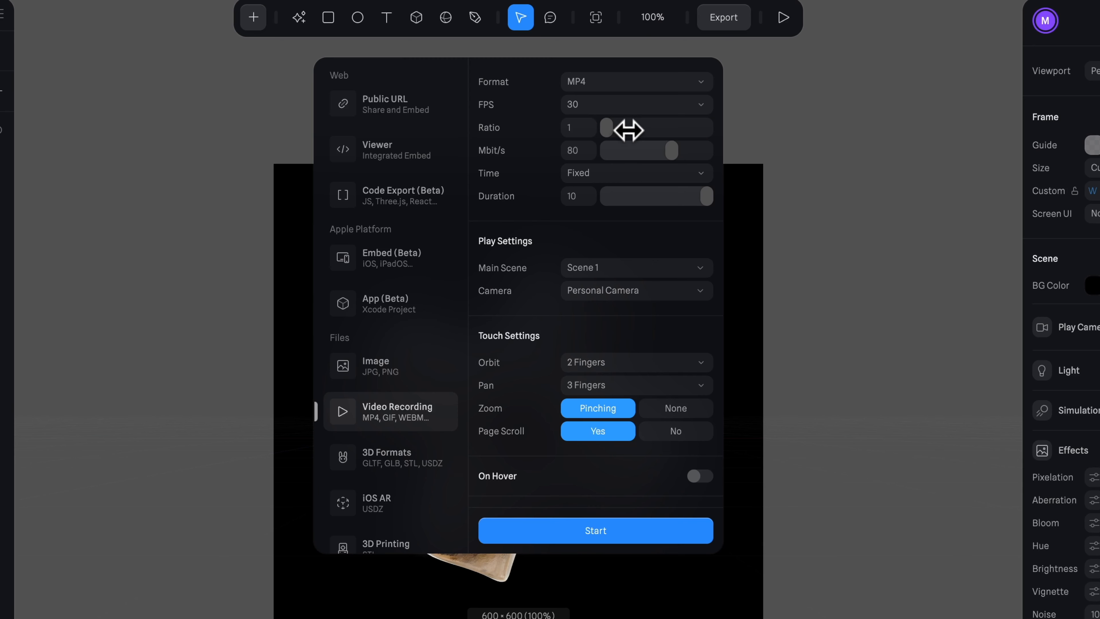
drag(628, 130, 715, 126)
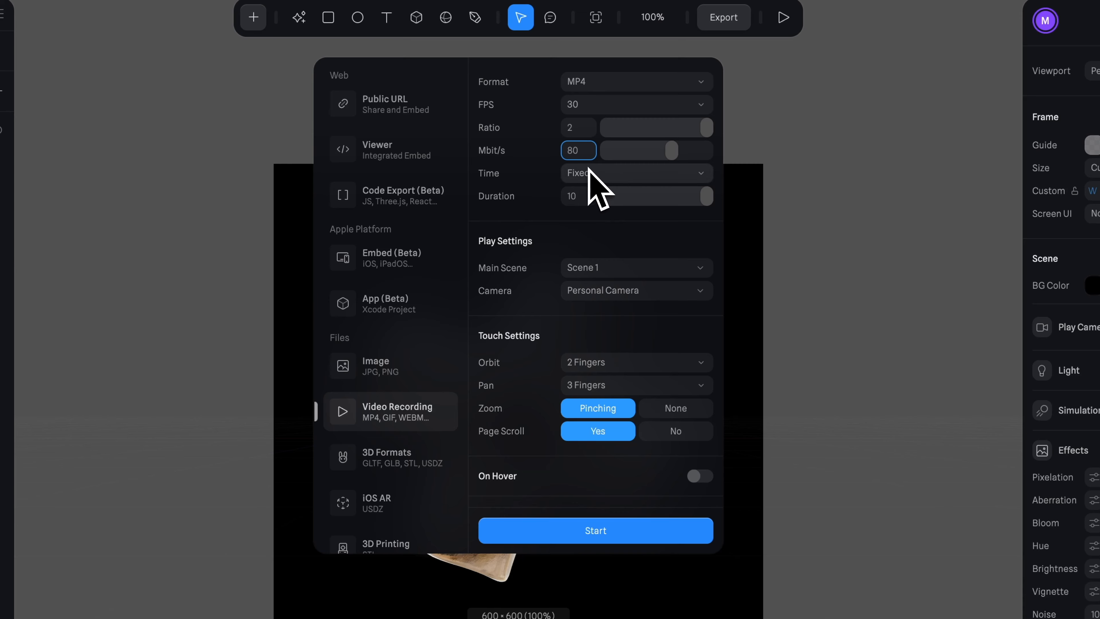
Set a fixed video duration of 5 seconds and proceed to the recording screen
click(617, 197)
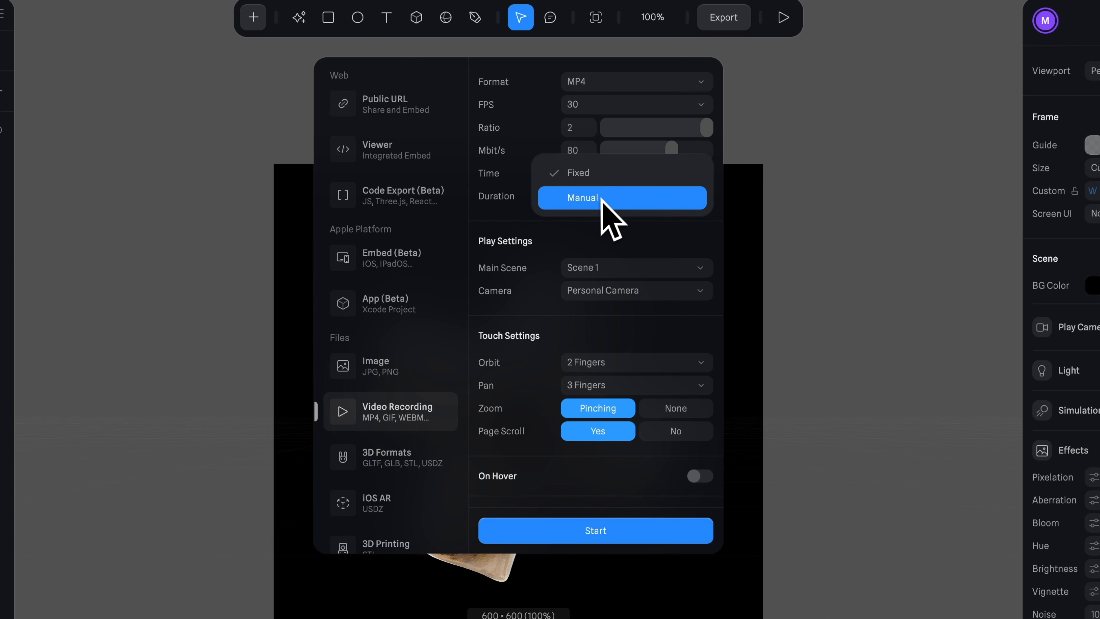
click(601, 180)
click(580, 202)
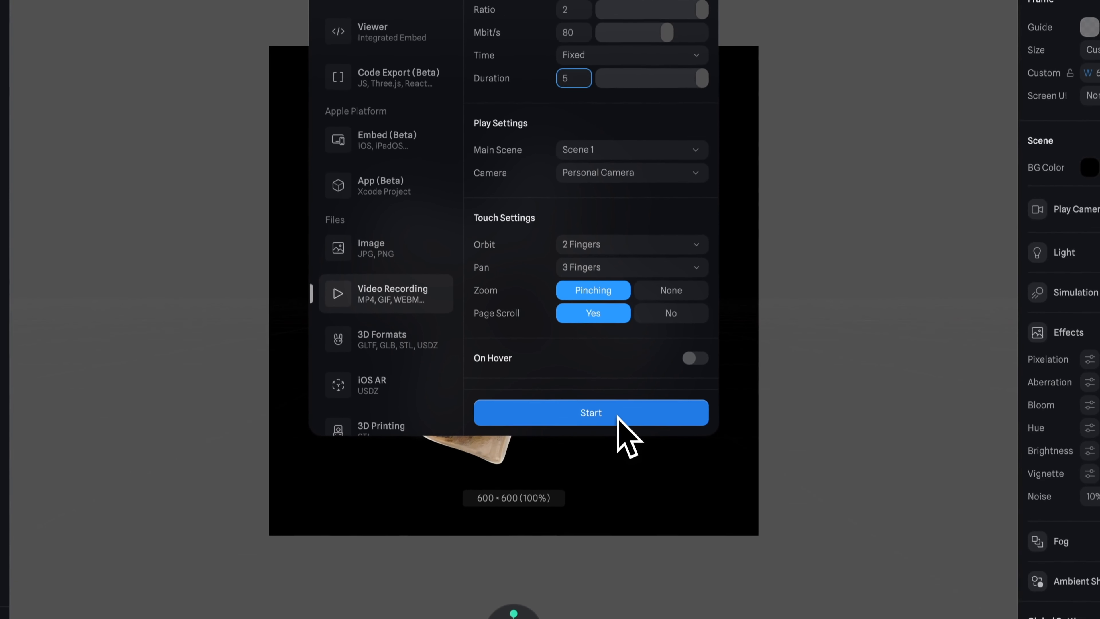
click(622, 533)
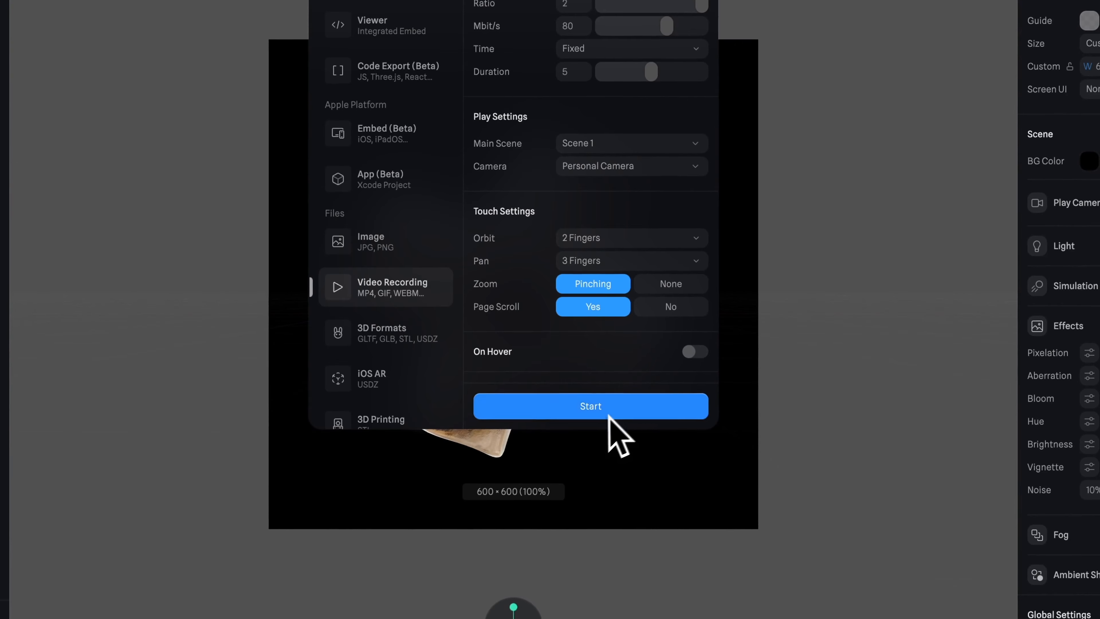
click(615, 412)
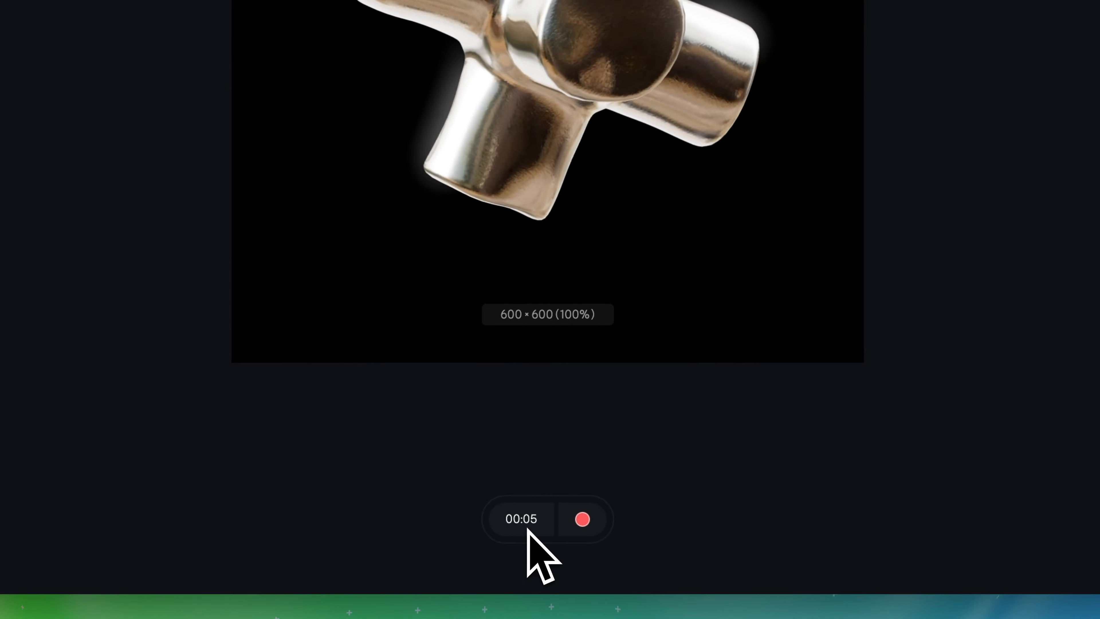
Record the 5-second video of the metallic cross
click(580, 528)
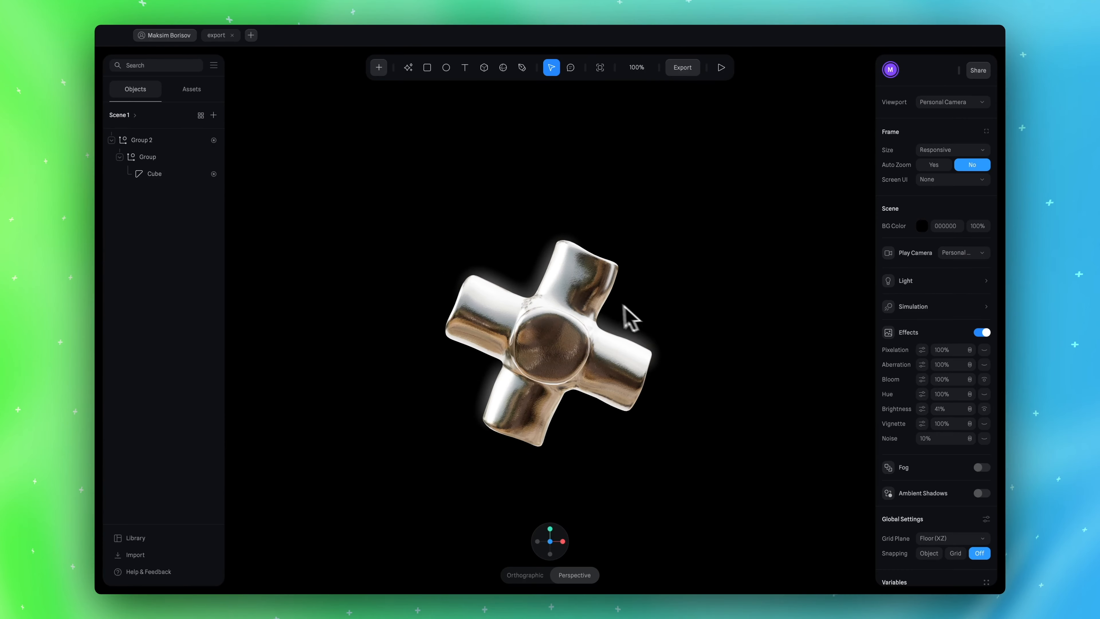
Open the Cube's Start event and examine the duration of its transition from Base State to State
click(171, 174)
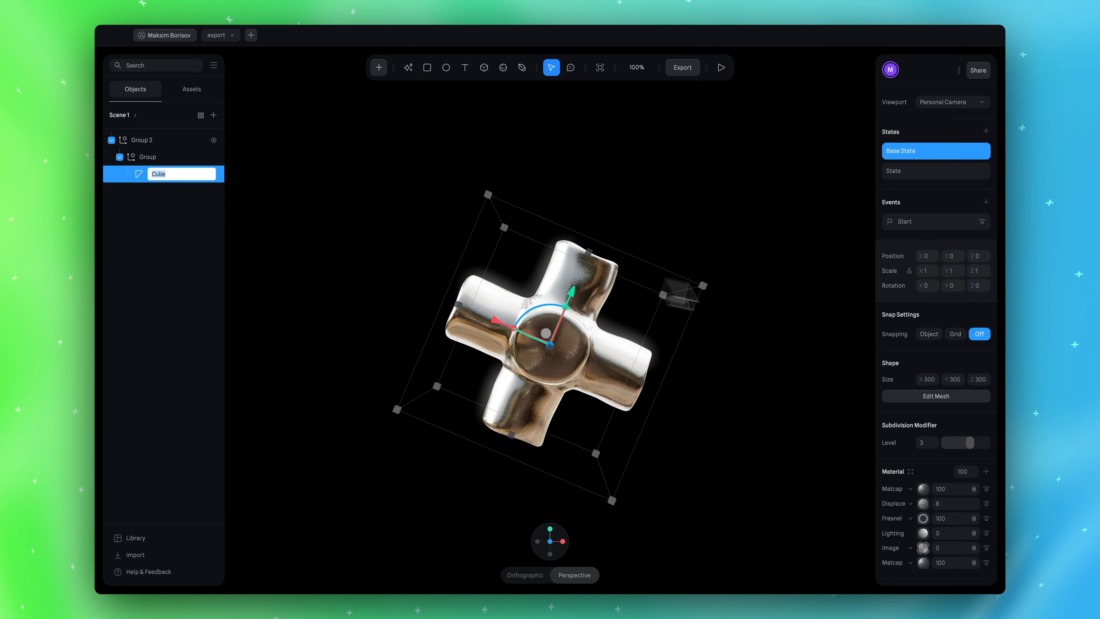
click(912, 220)
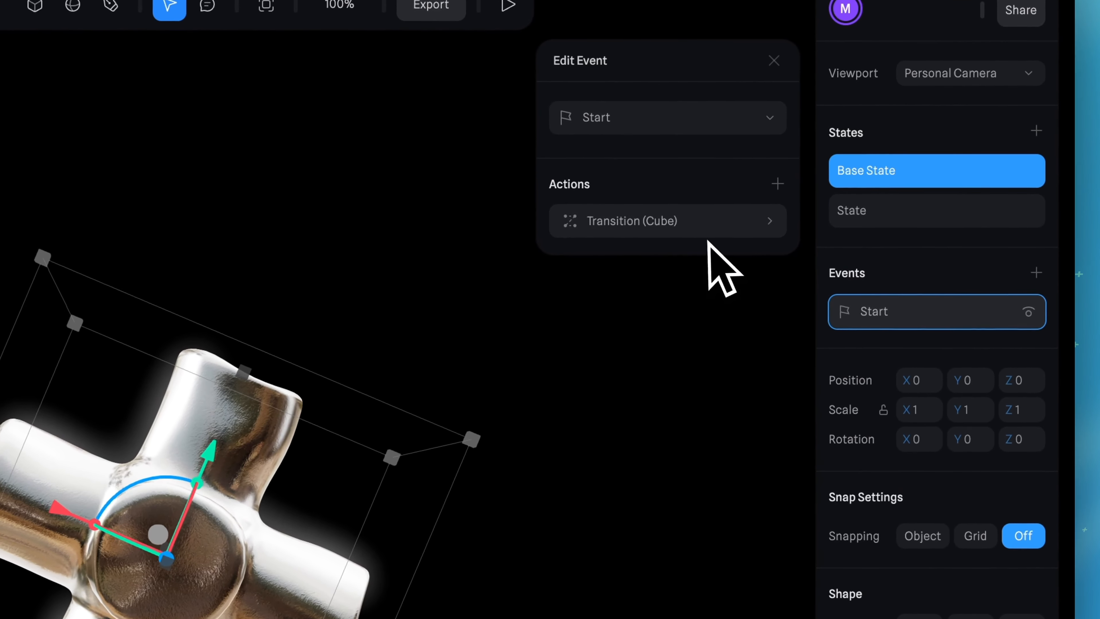
click(701, 230)
click(618, 375)
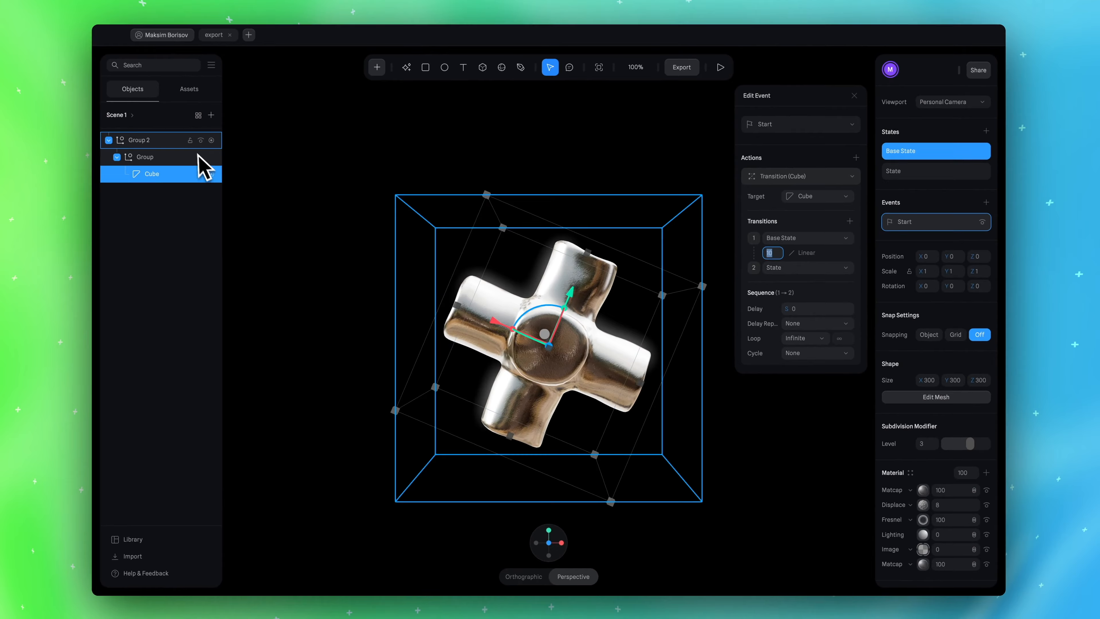
Set the duration of Group 2's Start event transition from Base State to State to 5 seconds
click(143, 140)
click(913, 222)
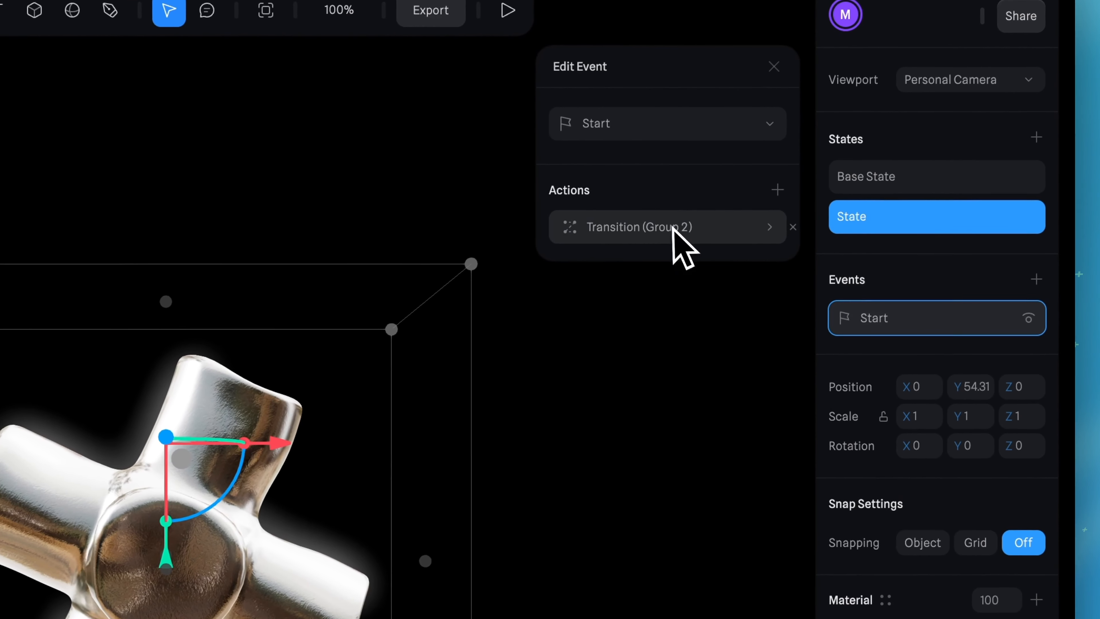
click(676, 230)
click(622, 374)
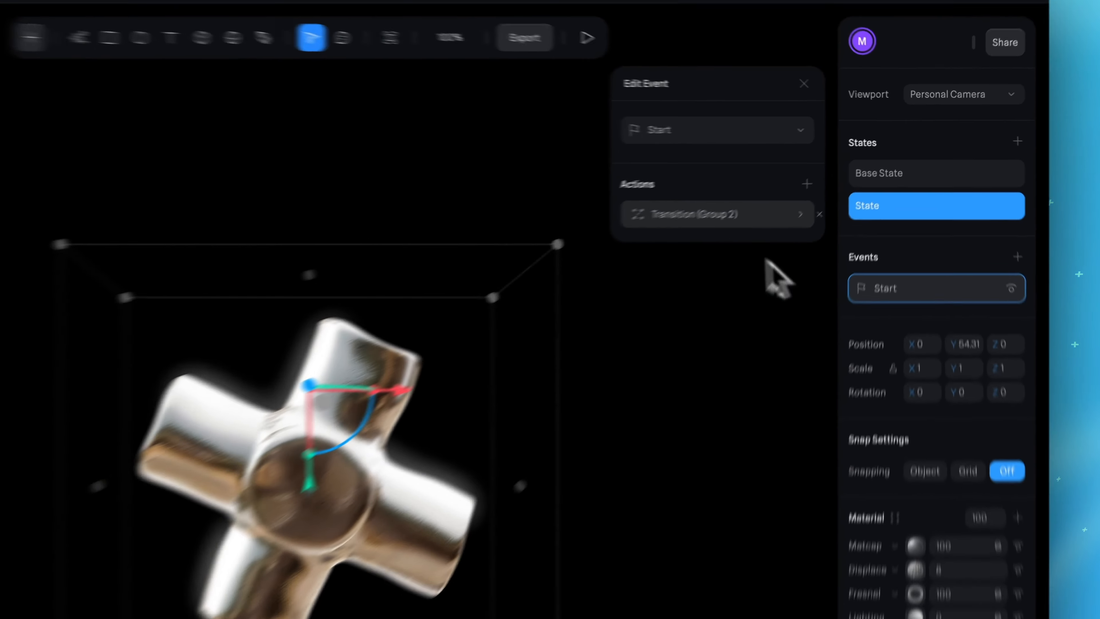
click(658, 238)
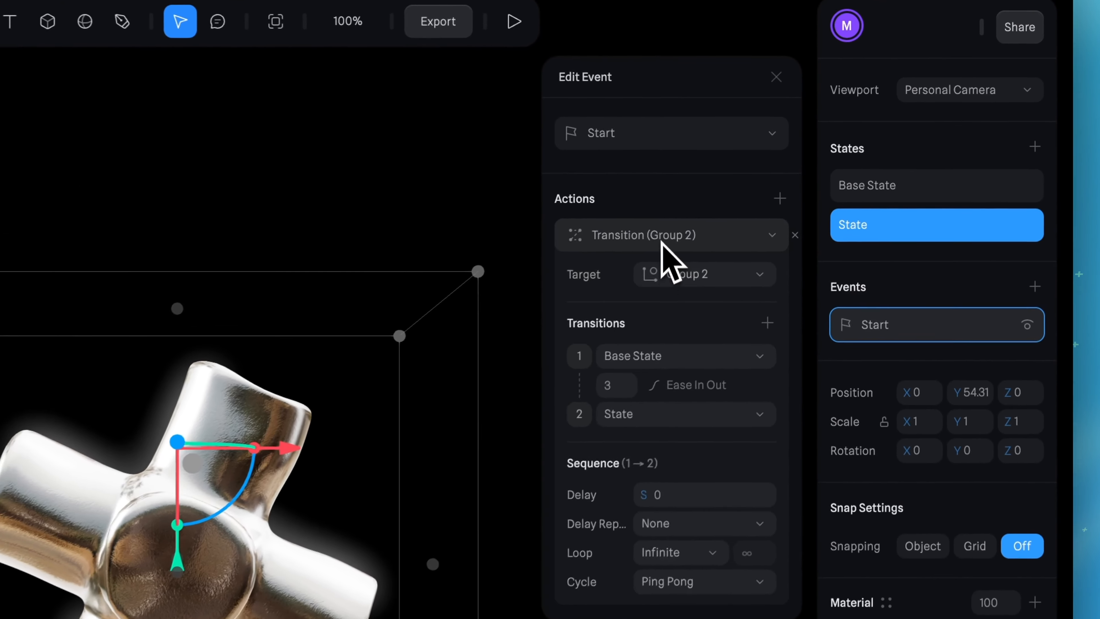
click(658, 243)
click(656, 247)
click(622, 391)
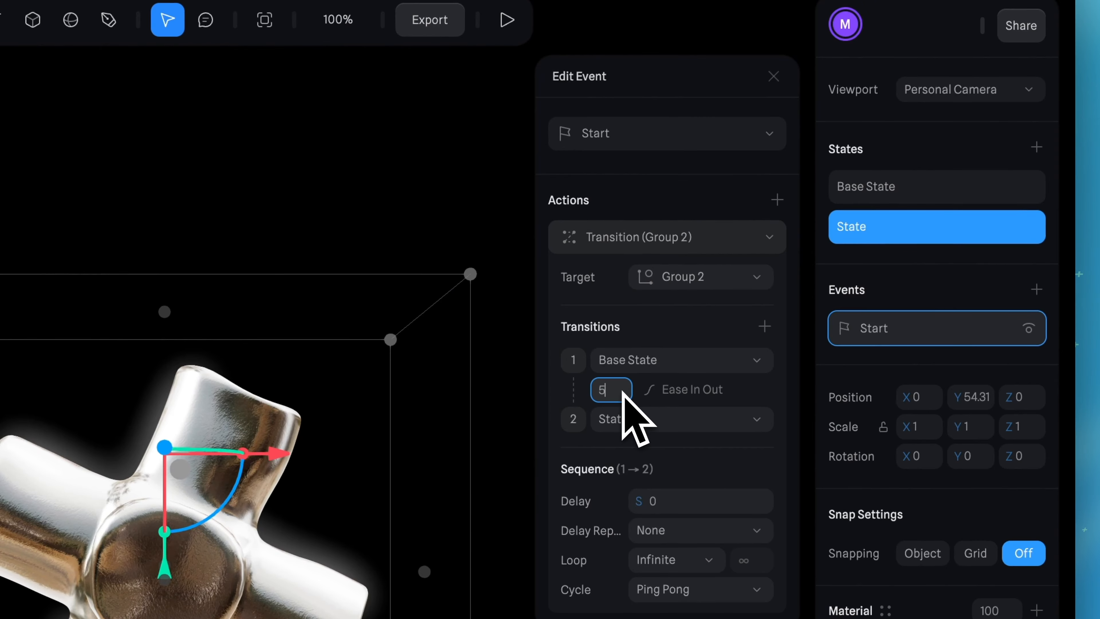
text(5)
Set the fixed video recording duration to 10 seconds in the export settings and start the export
click(430, 19)
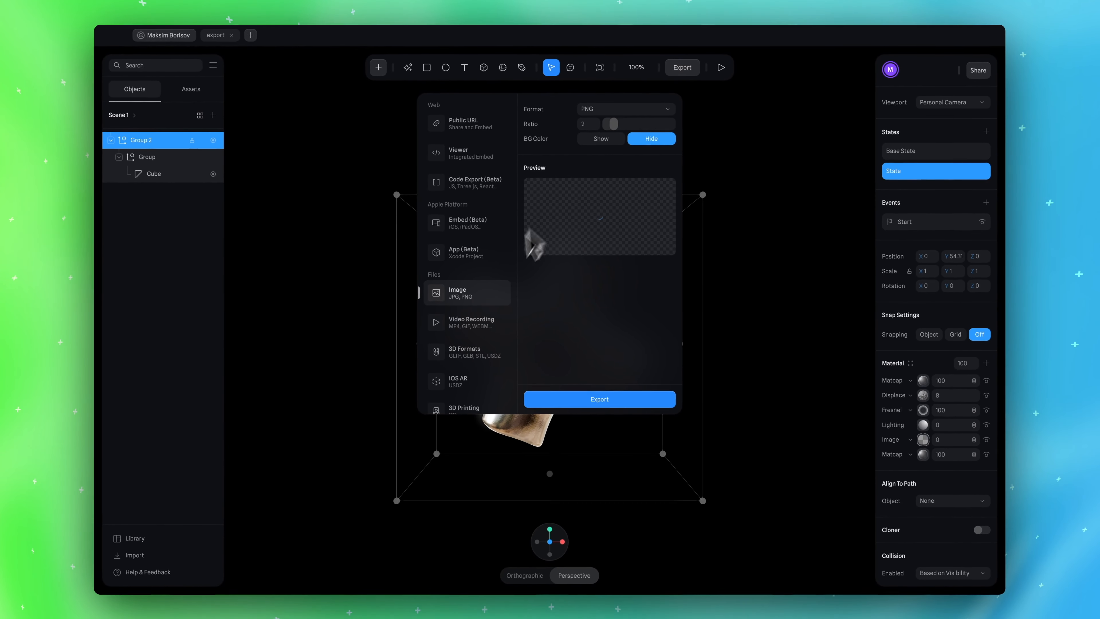
click(477, 323)
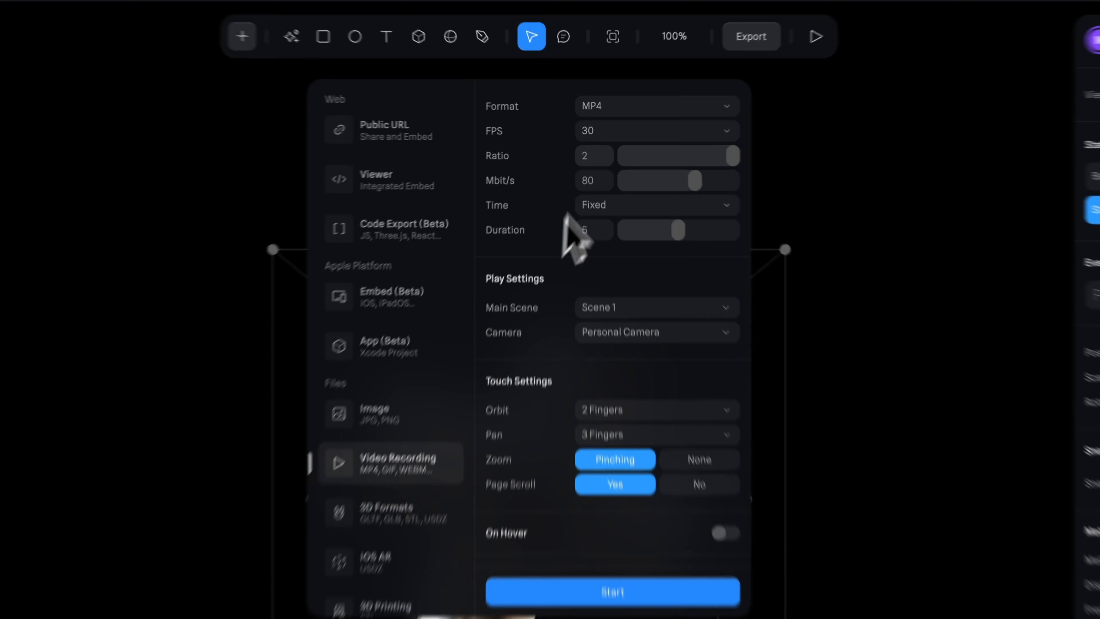
click(590, 182)
text(10)
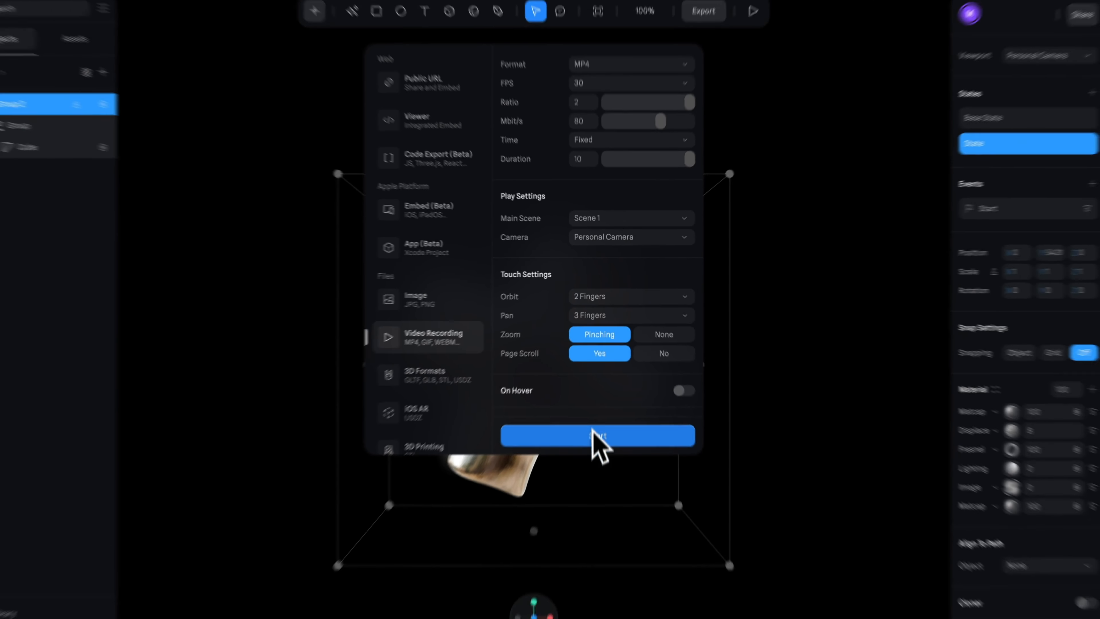
click(594, 434)
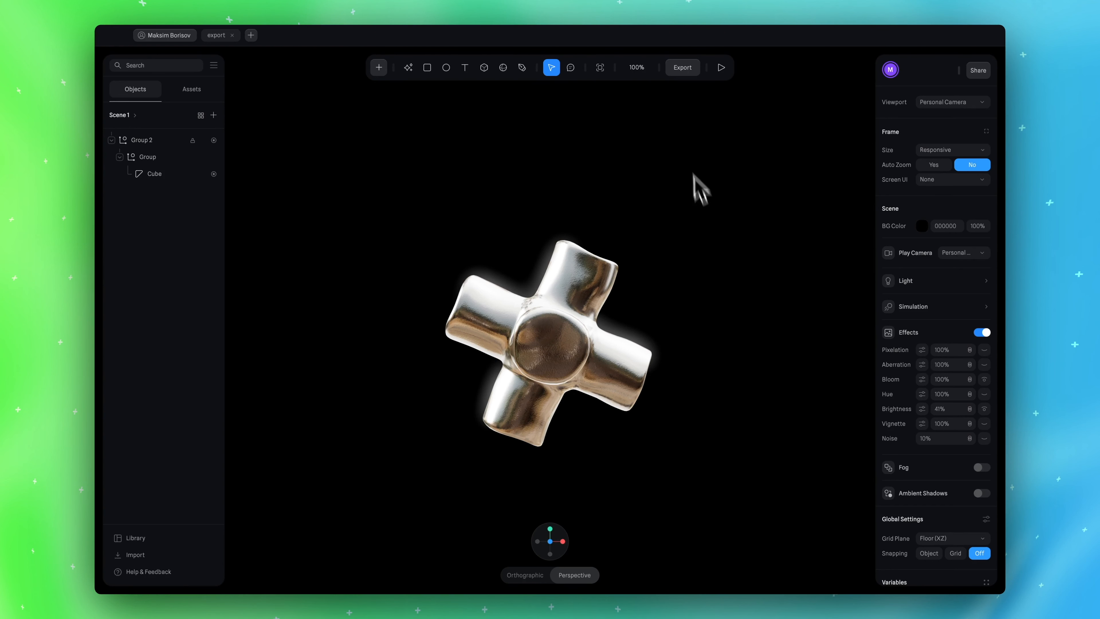
Switch the video recording time from Fixed to Manual and proceed with the recording
click(683, 68)
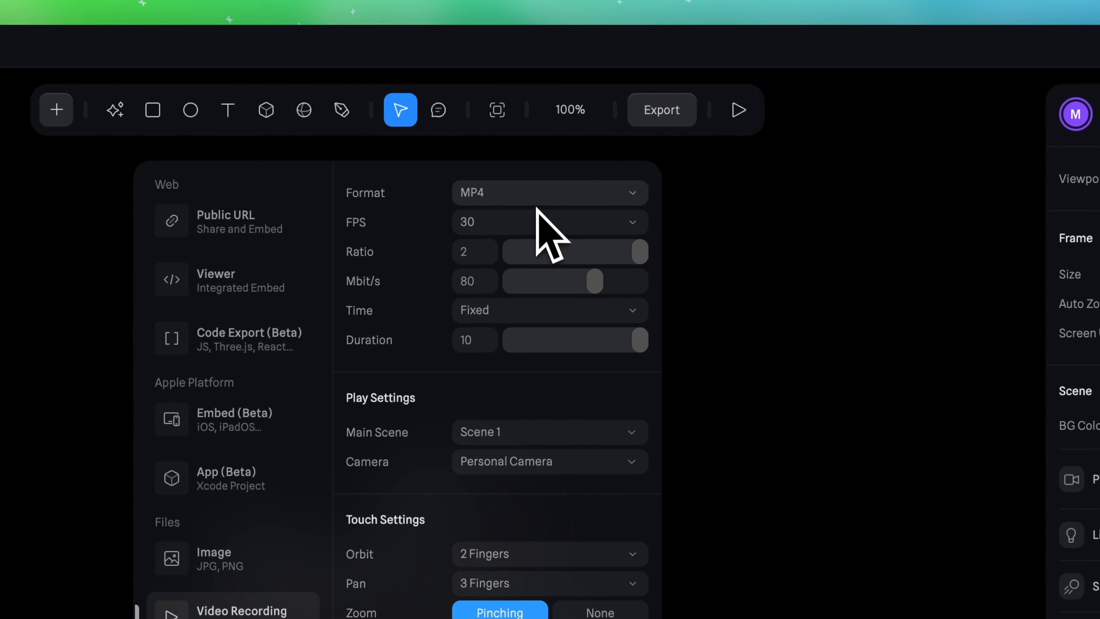
click(513, 311)
click(500, 345)
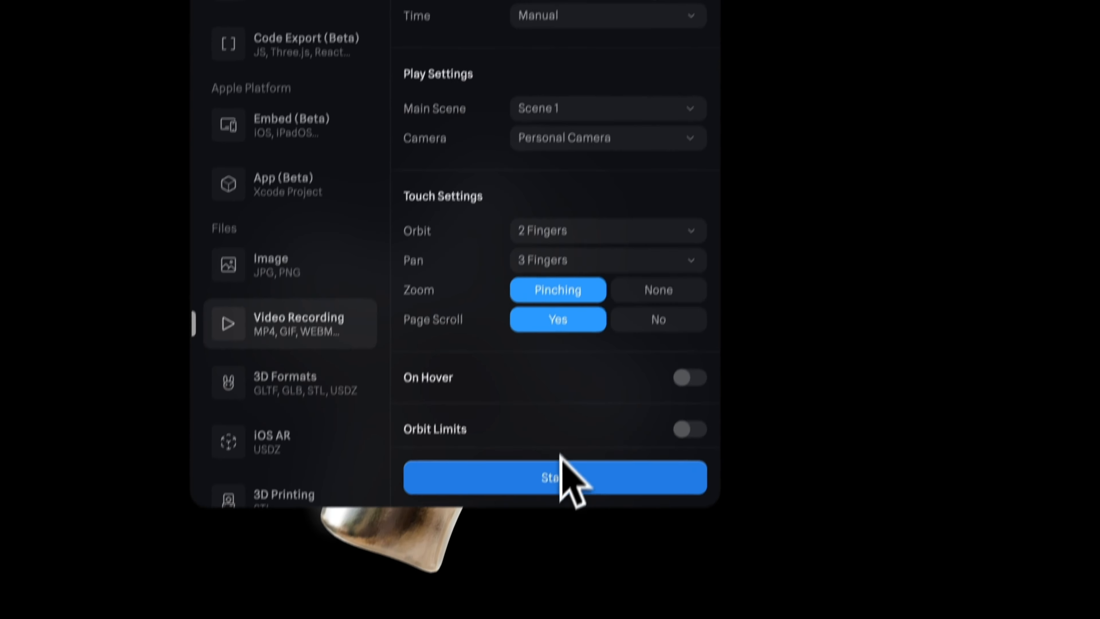
click(561, 455)
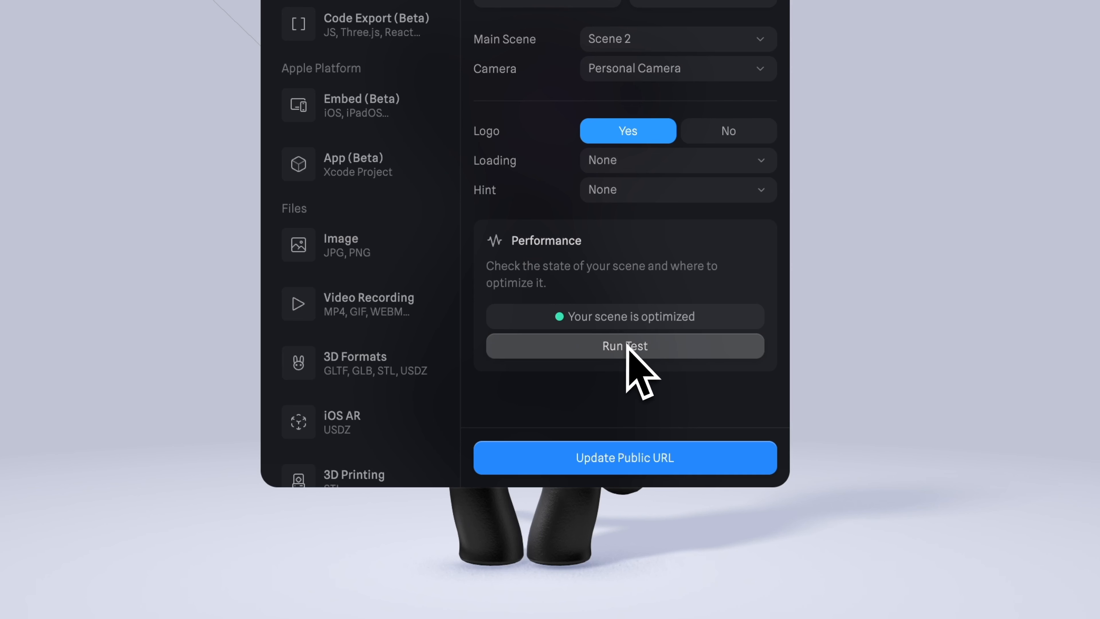
Run the performance test for the Public URL export and review the scene metrics
click(680, 349)
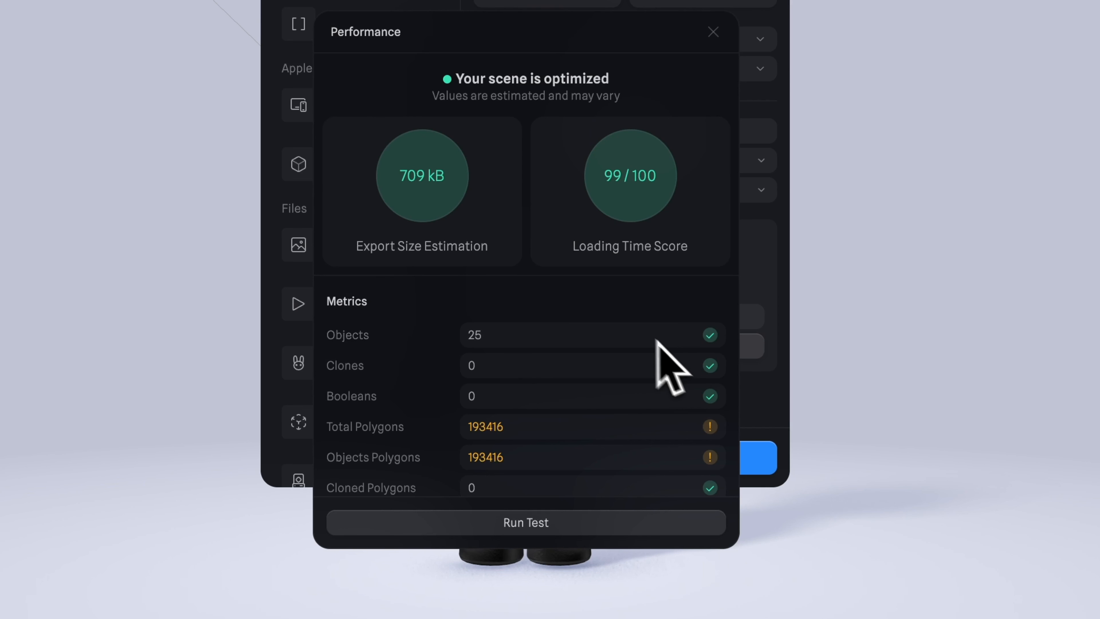
scroll(605, 276, down, 3)
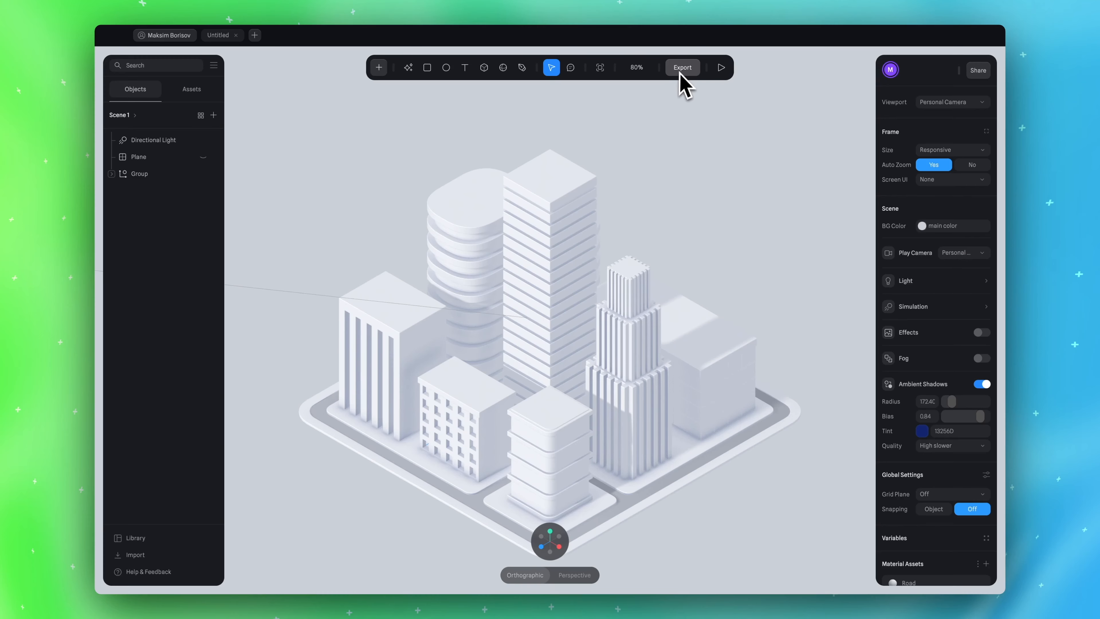
Compare the Public URL and Viewer export options for the city scene, and show the Public URL Play Settings
click(683, 68)
click(453, 126)
click(457, 181)
click(458, 126)
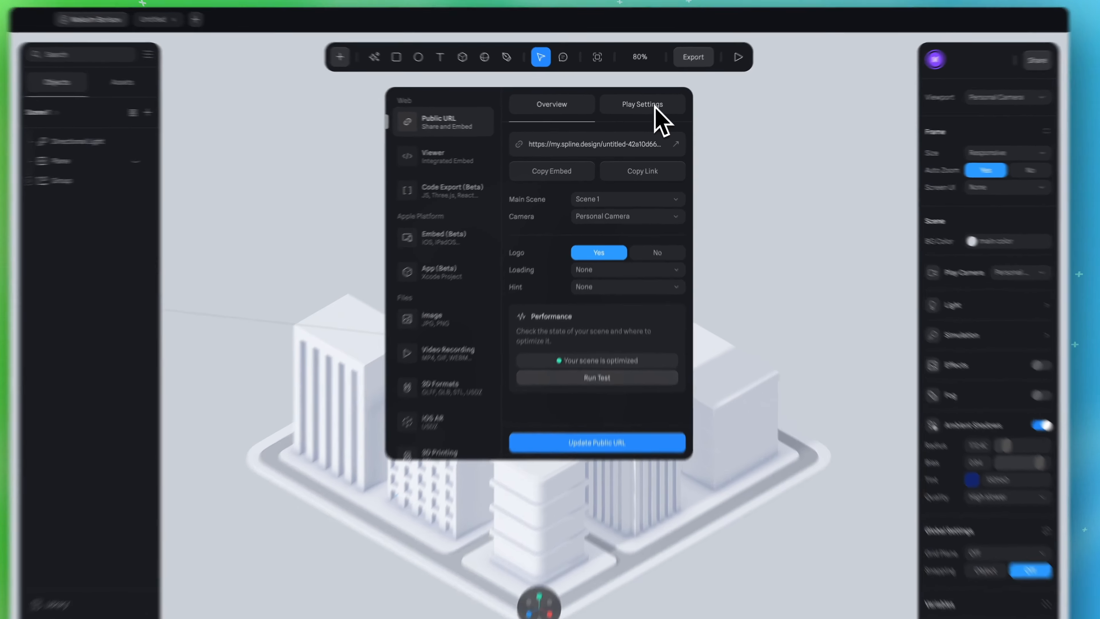
click(645, 111)
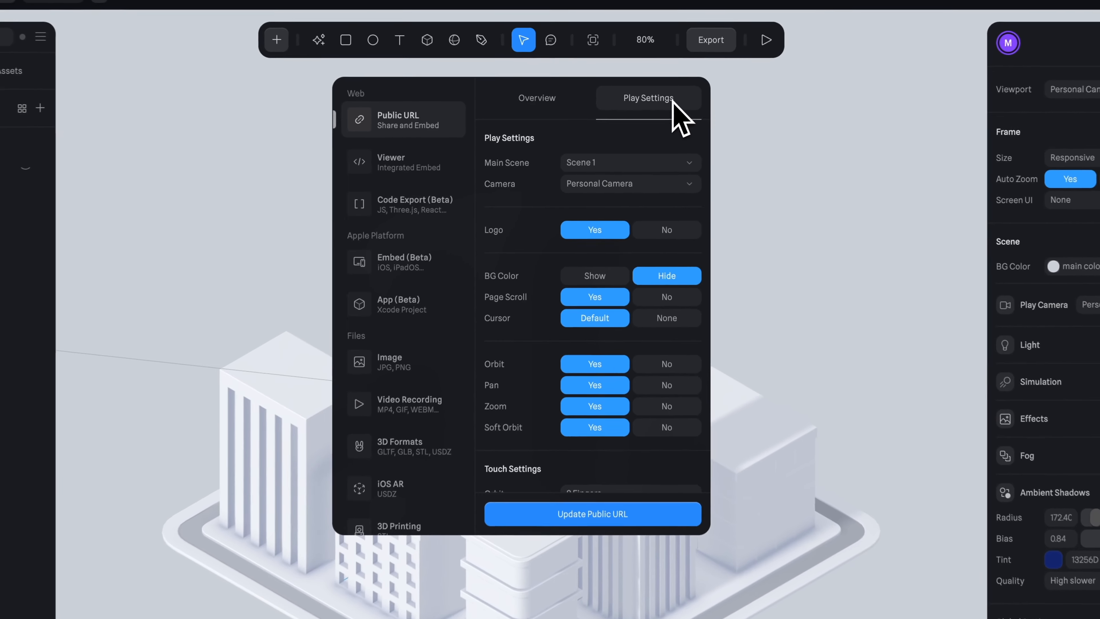
Review the Main Scene choices, and inspect Scene 3 and Scene 1 in the file's scene overview
click(656, 165)
click(649, 160)
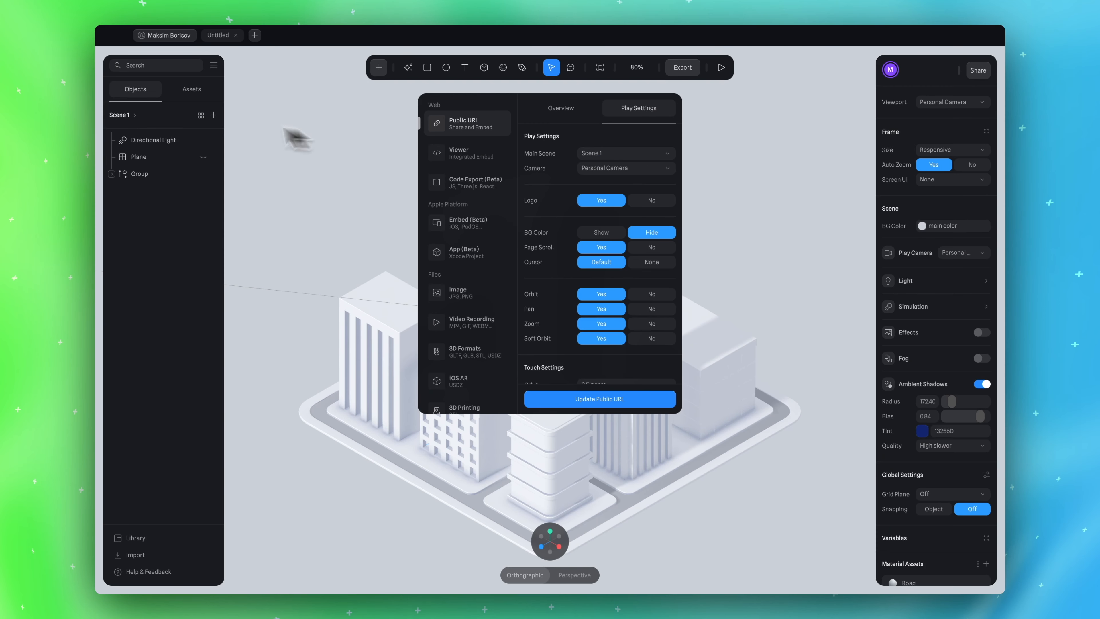
click(201, 115)
click(701, 201)
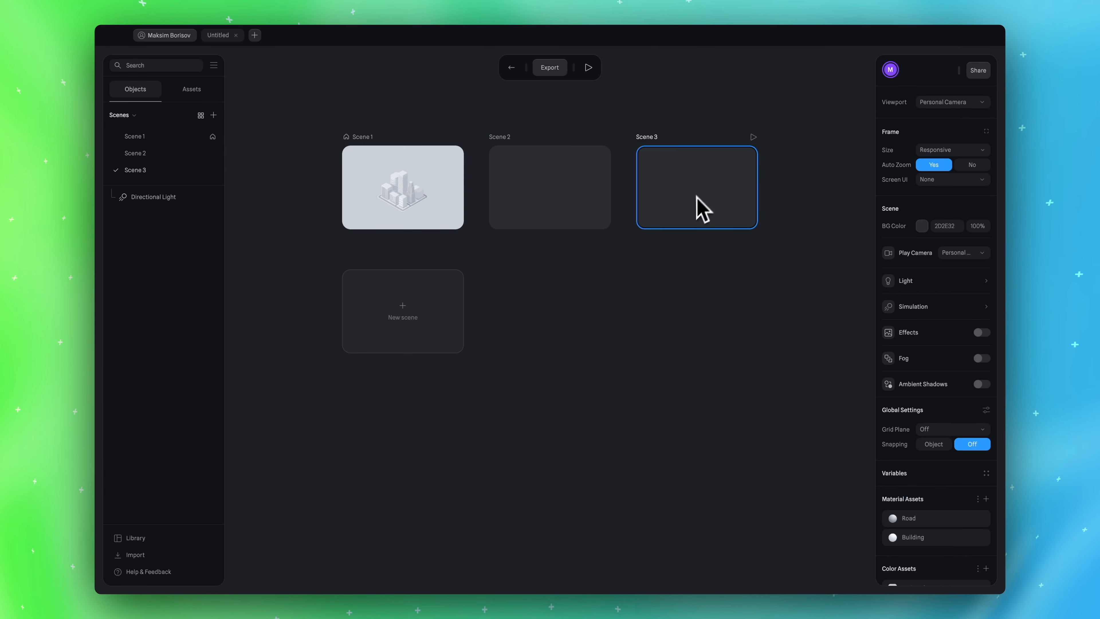
click(155, 137)
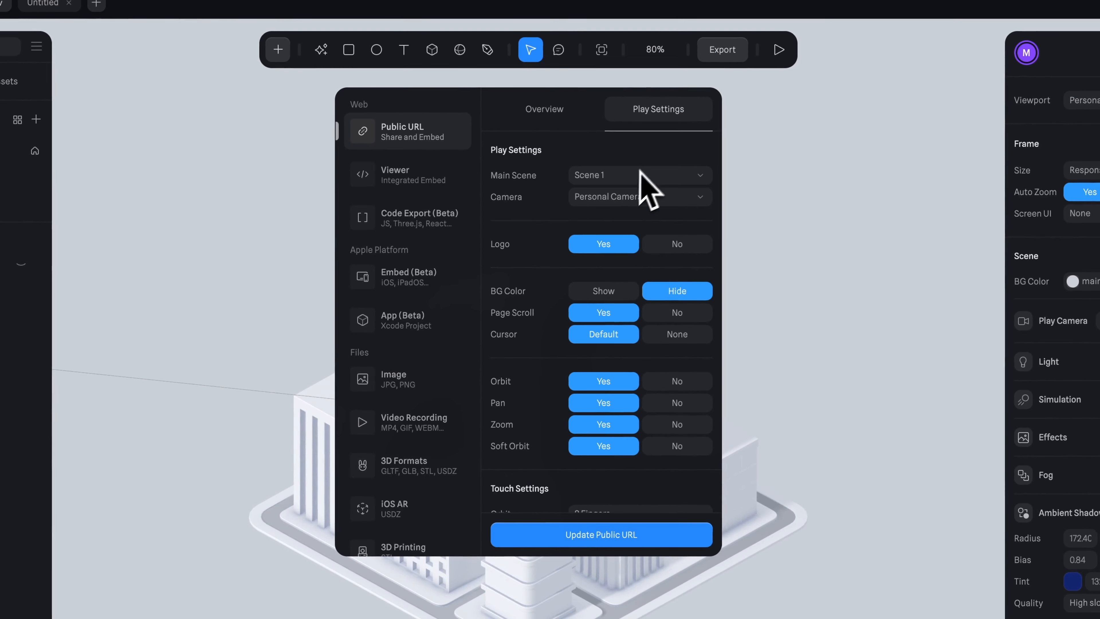
Choose Personal Camera as the play camera and try to turn off the logo in the Public URL Play Settings
click(612, 197)
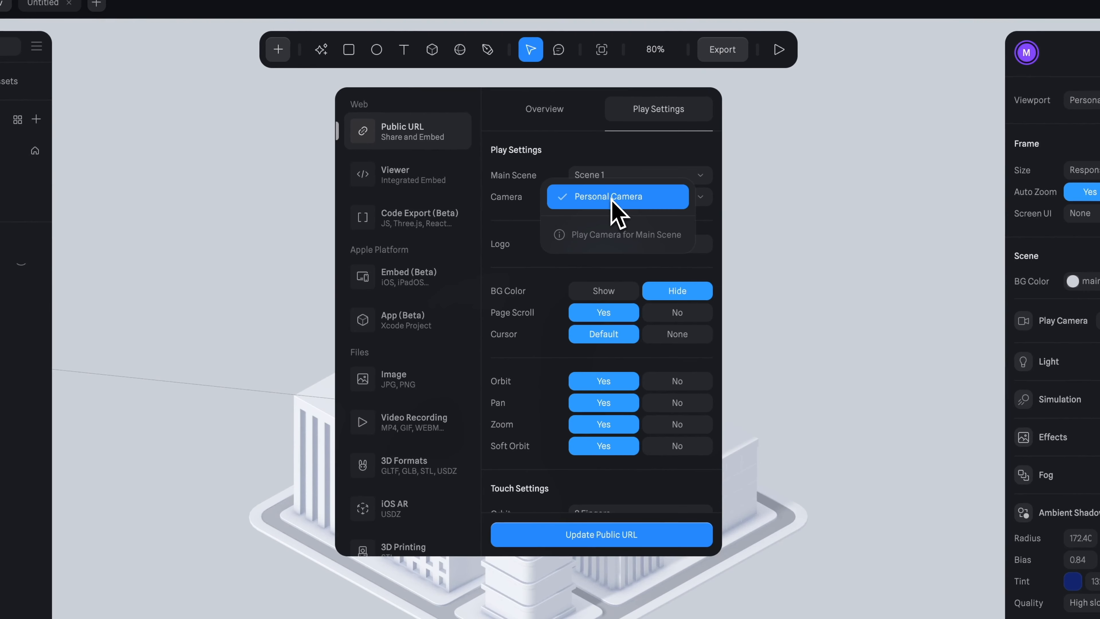
click(612, 199)
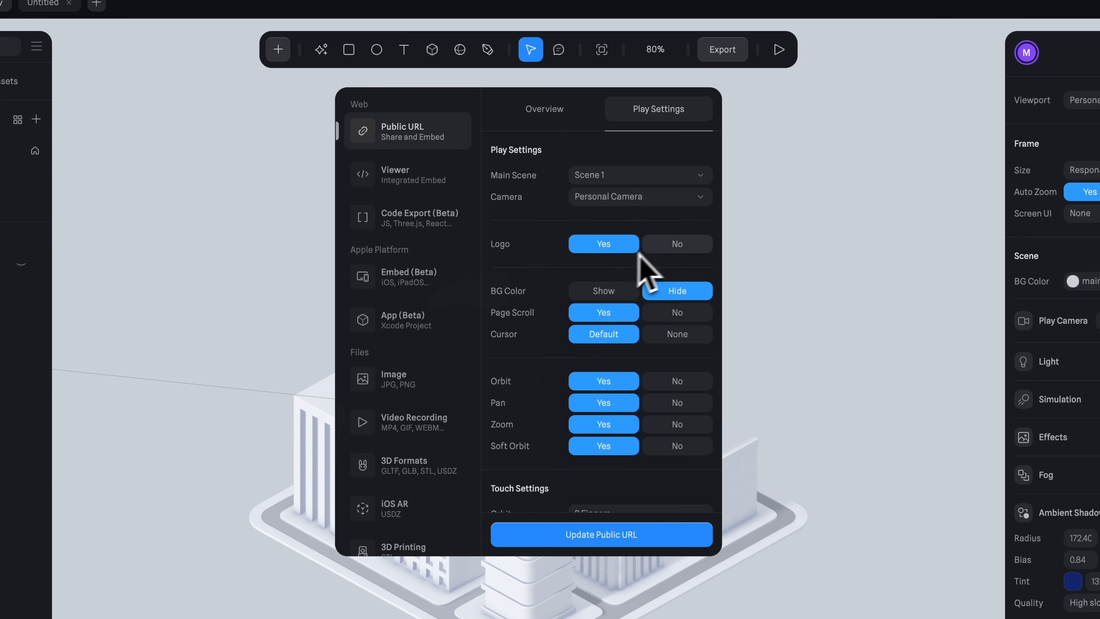
click(674, 245)
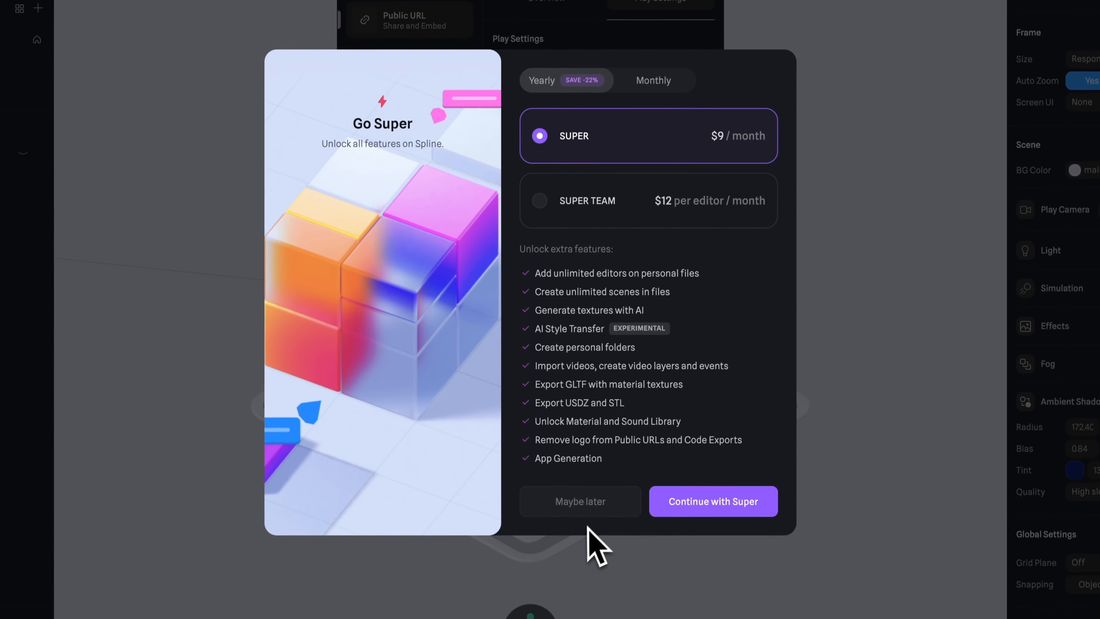
click(585, 613)
scroll(629, 144, down, 2)
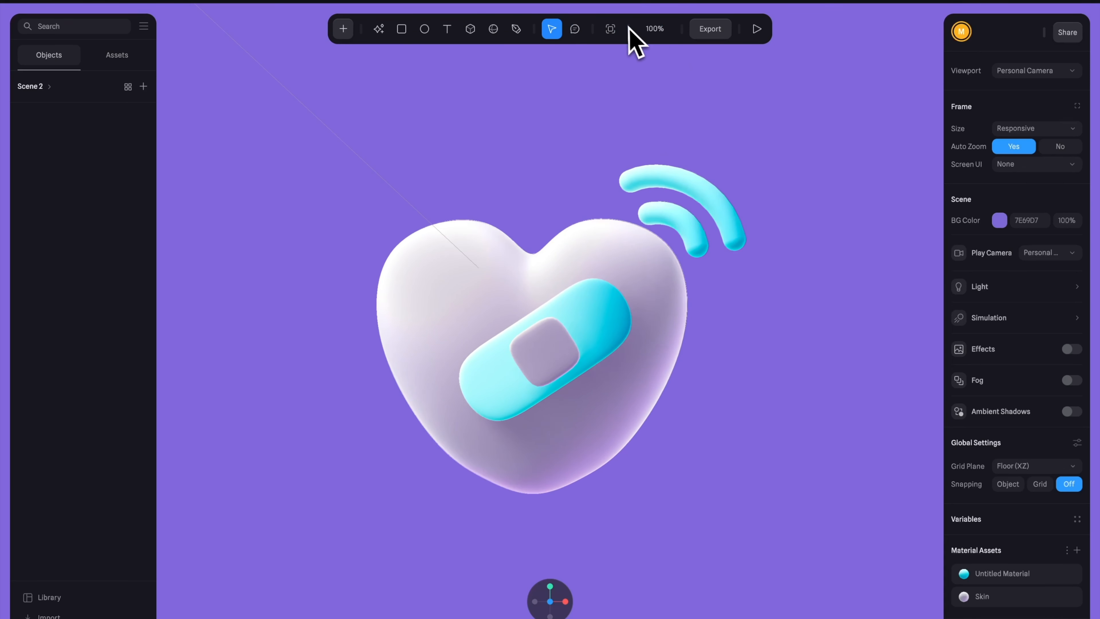
Show the Public URL Play Settings for the bandaged heart scene
click(711, 29)
click(662, 84)
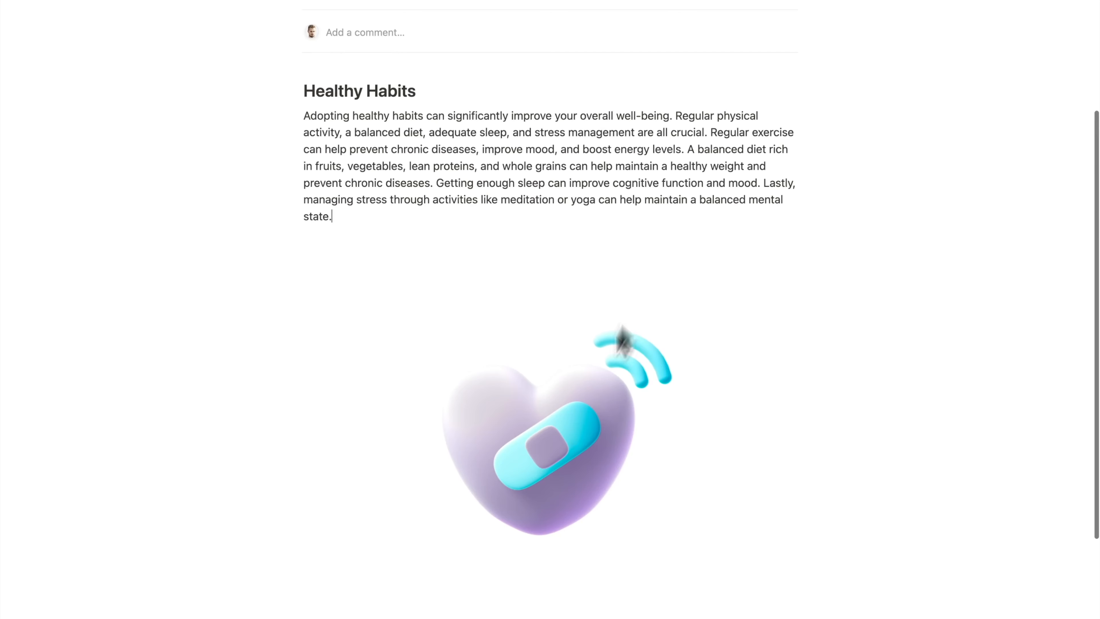
View the heart scene embedded in the Healthy Habits page and toggle the page's colour theme
scroll(571, 430, up, 5)
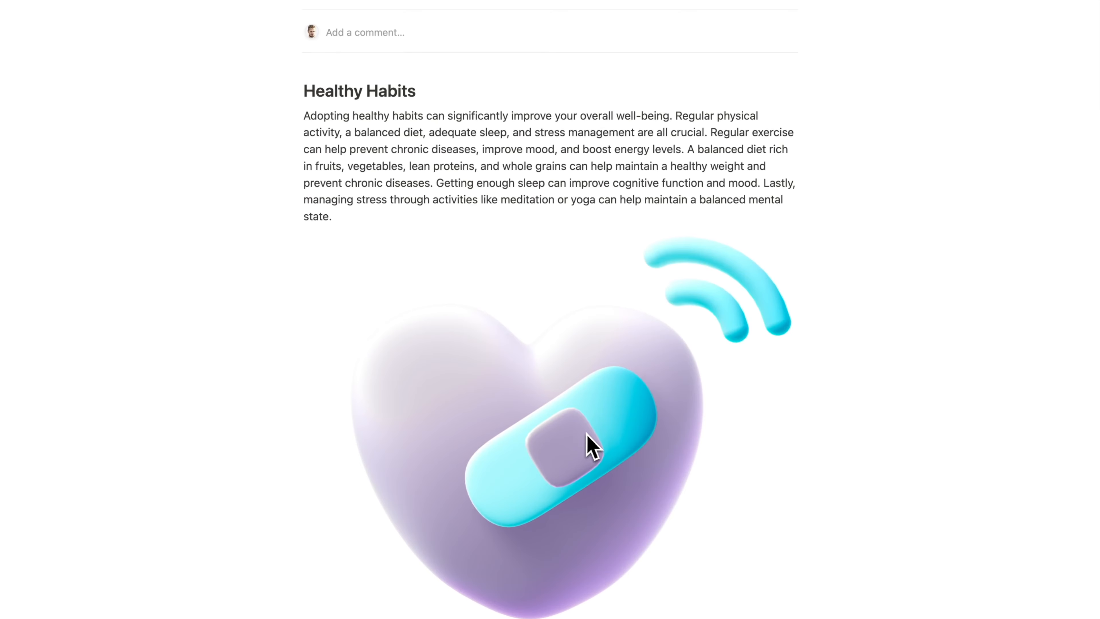
click(416, 225)
key(super+shift+l)
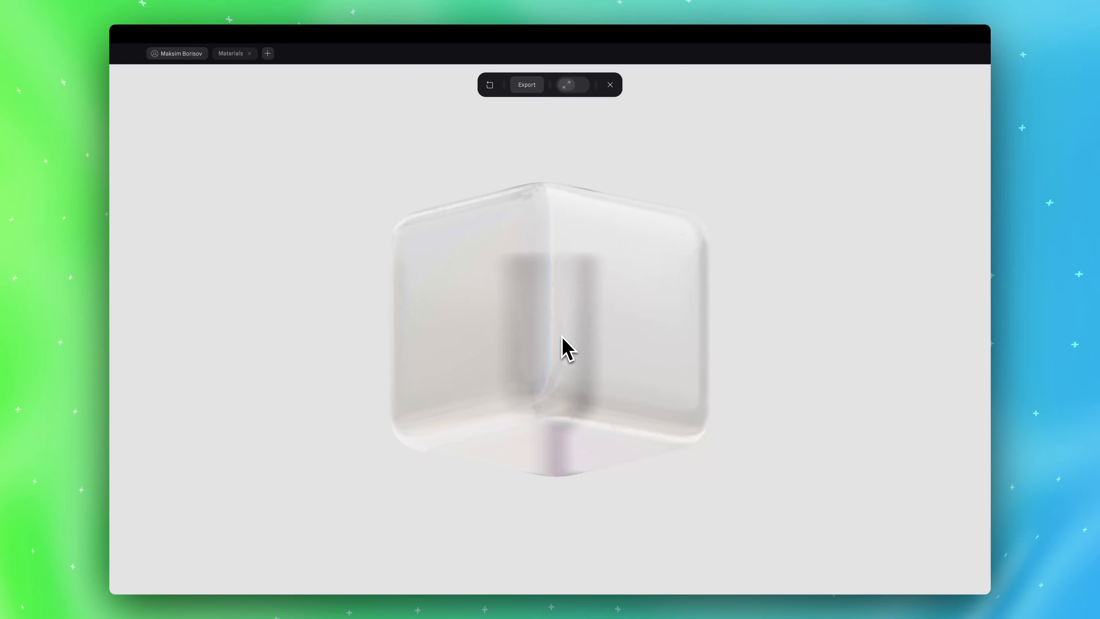
Orbit around the glass cube in play mode to examine its material from several angles
drag(607, 366, 604, 405)
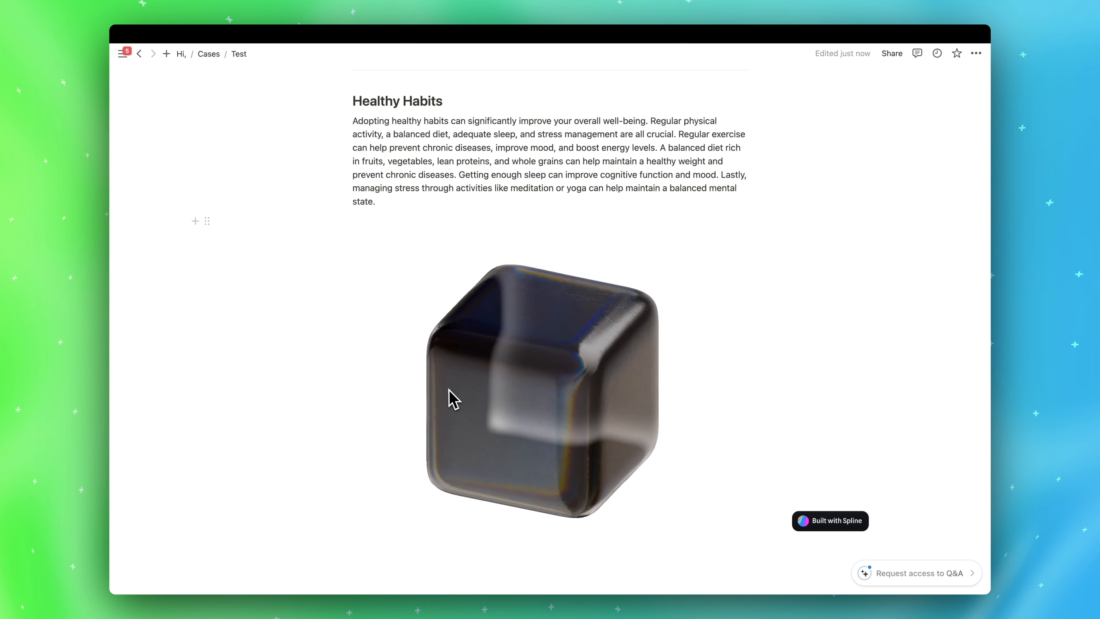
drag(450, 399, 572, 410)
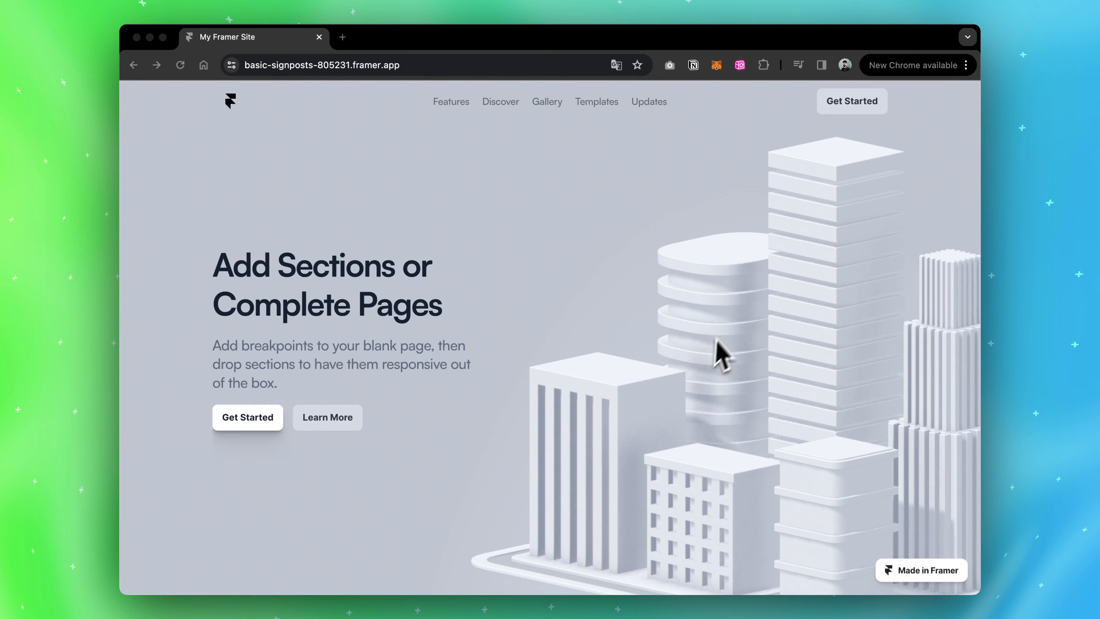
Test scrolling on the Framer page with the city scene, and set Page Scroll to No and back to Yes
scroll(729, 336, down, 5)
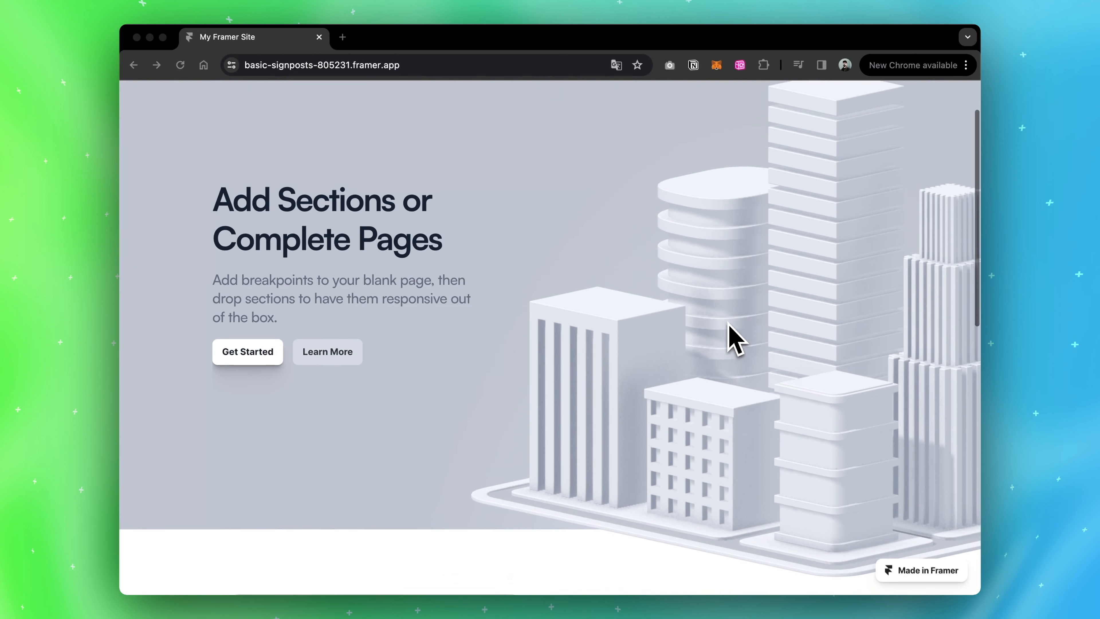
scroll(730, 336, up, 4)
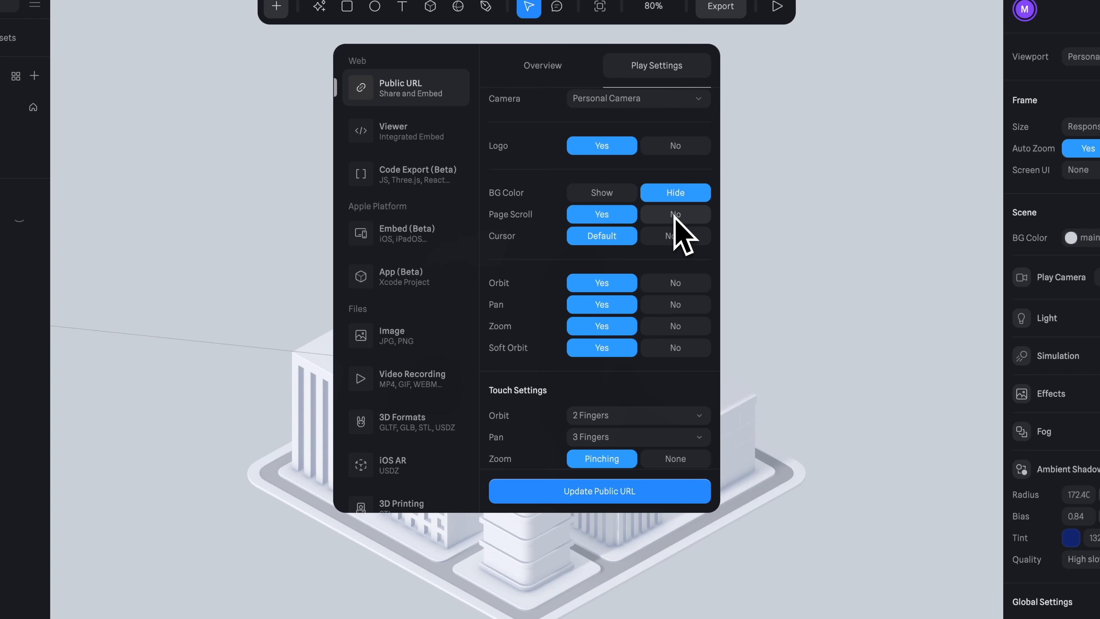
click(676, 215)
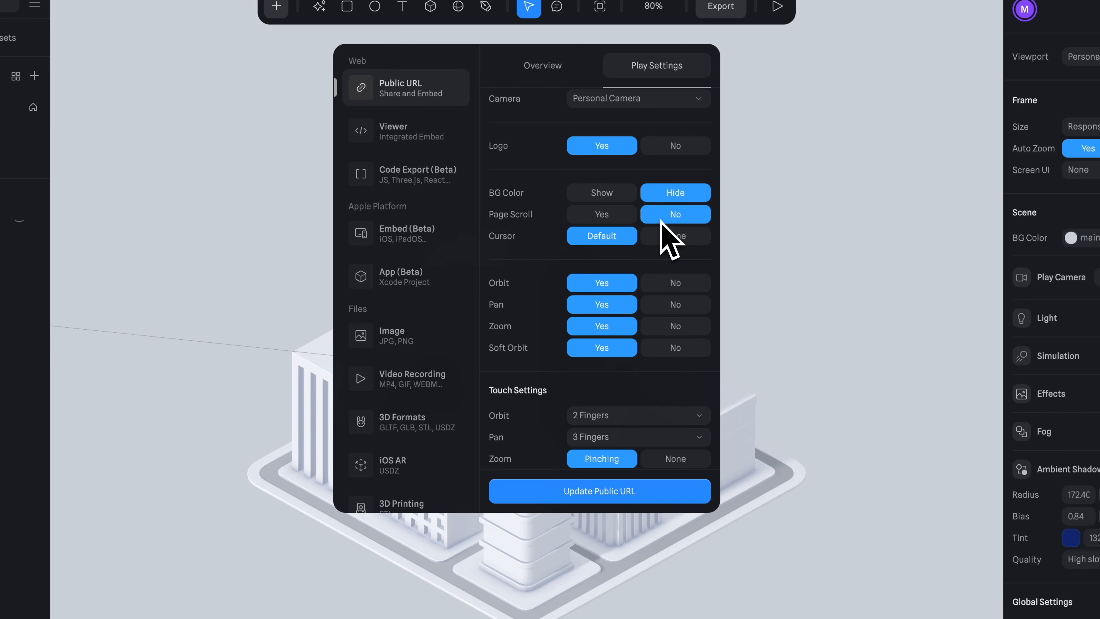
click(635, 214)
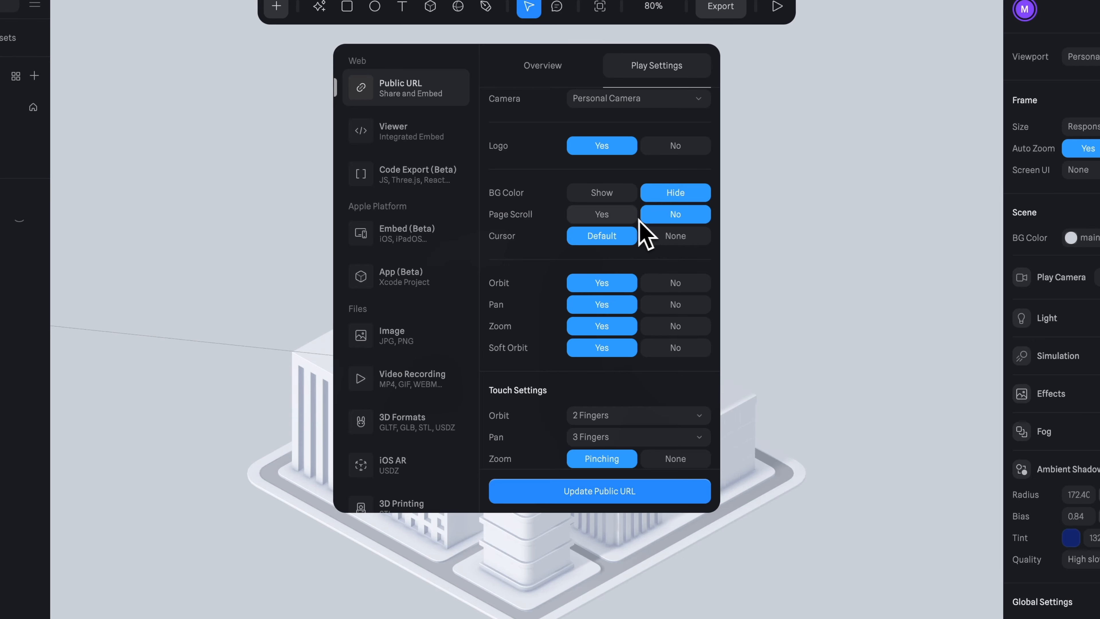
Set the Cursor option to None in the city scene's Public URL Play Settings
click(667, 239)
click(613, 240)
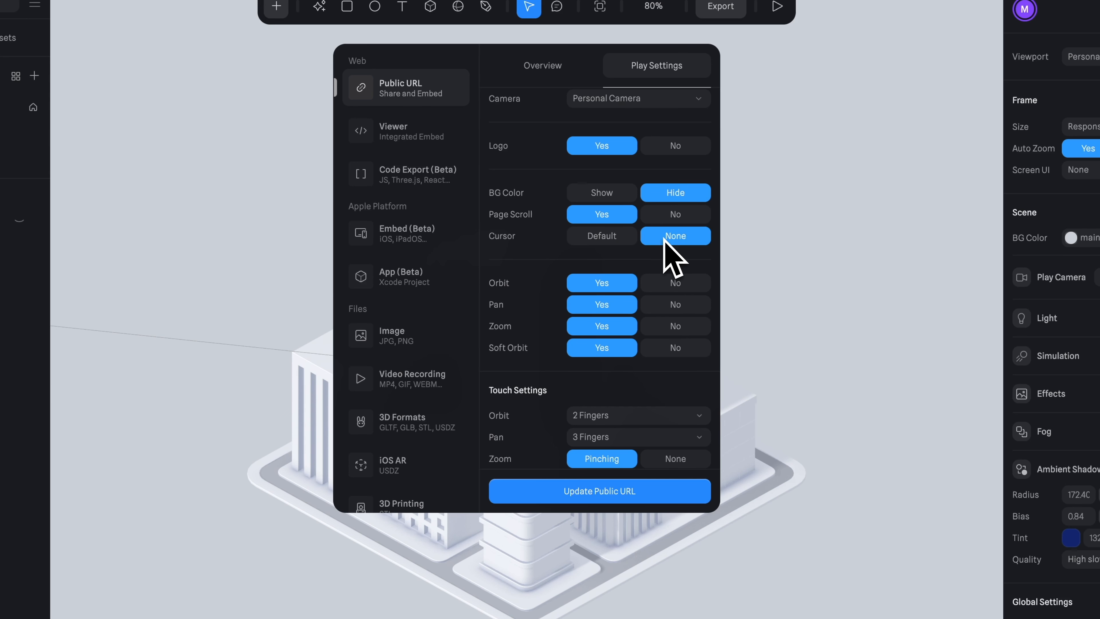
Set the Cursor option back to Default and set Orbit to No in the Play Settings
click(602, 238)
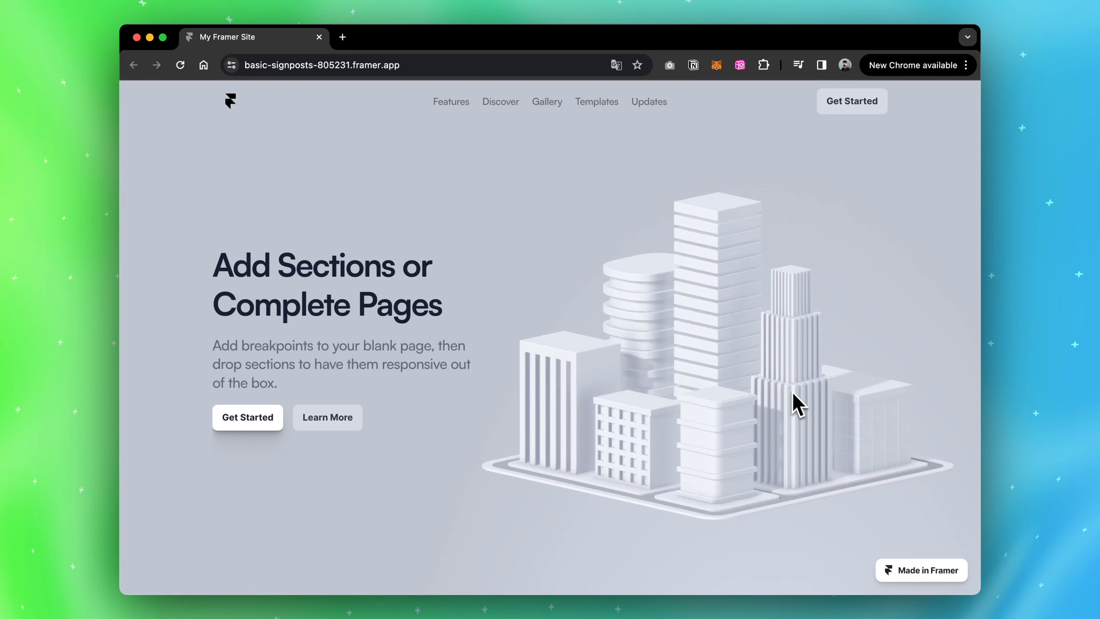
drag(793, 401, 607, 394)
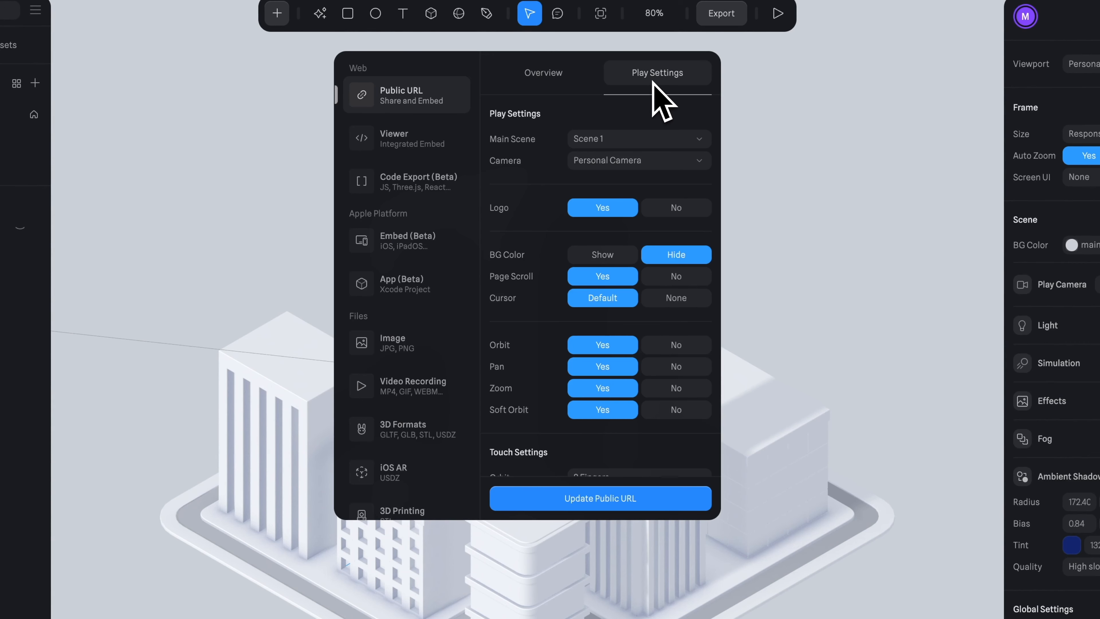
click(672, 349)
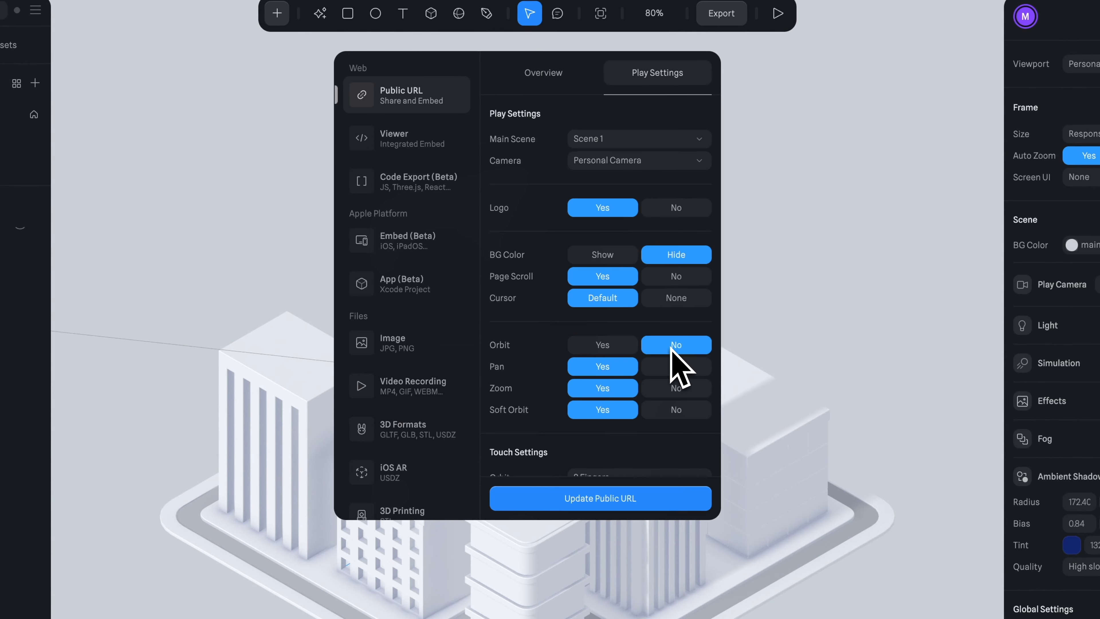
In the Touch Settings, set Orbit to 1 Finger, Pan to 2 Fingers and Zoom to None
scroll(672, 349, down, 5)
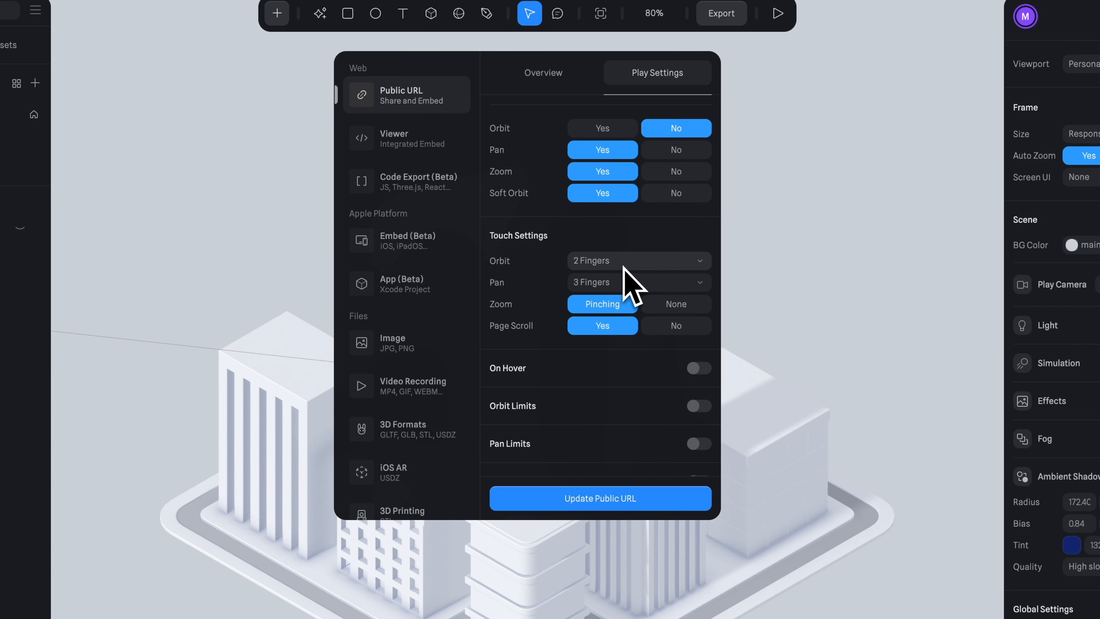
click(599, 265)
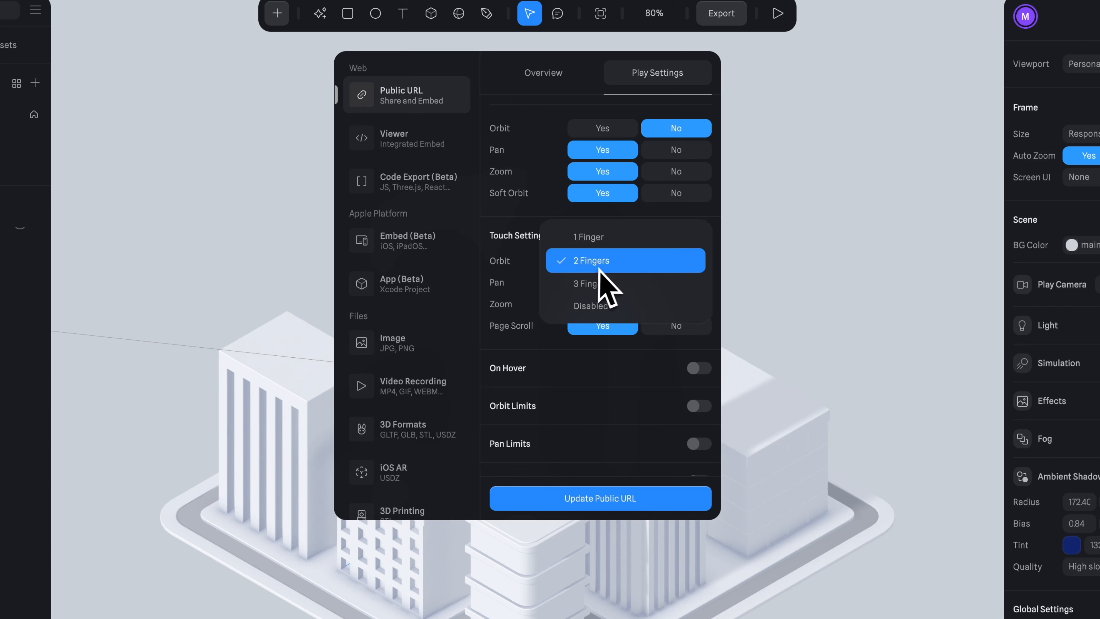
click(603, 239)
click(594, 286)
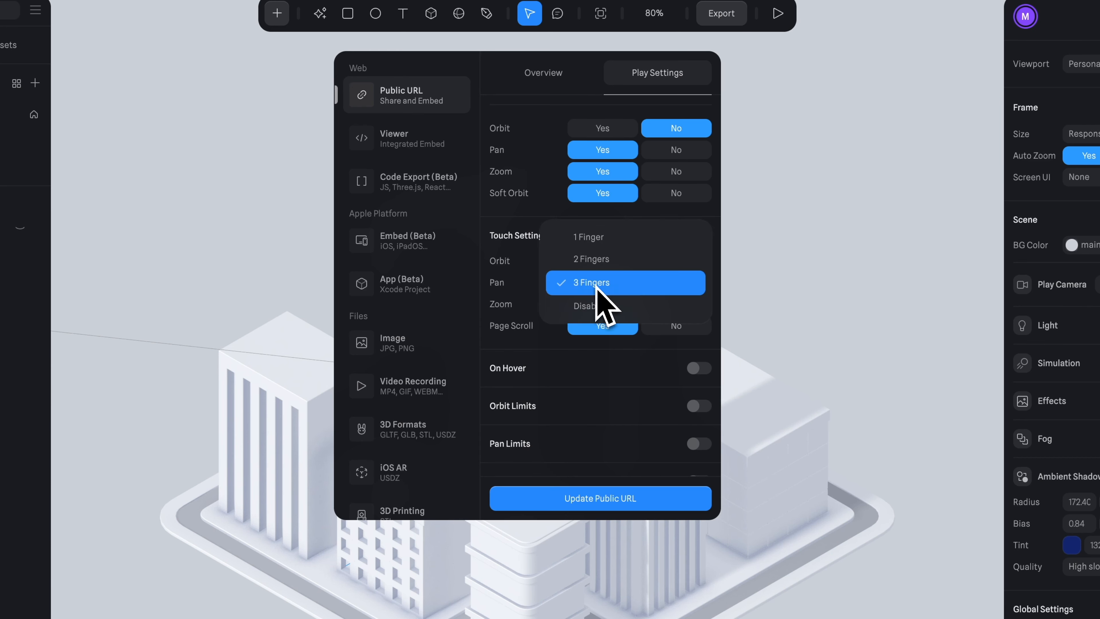
click(607, 260)
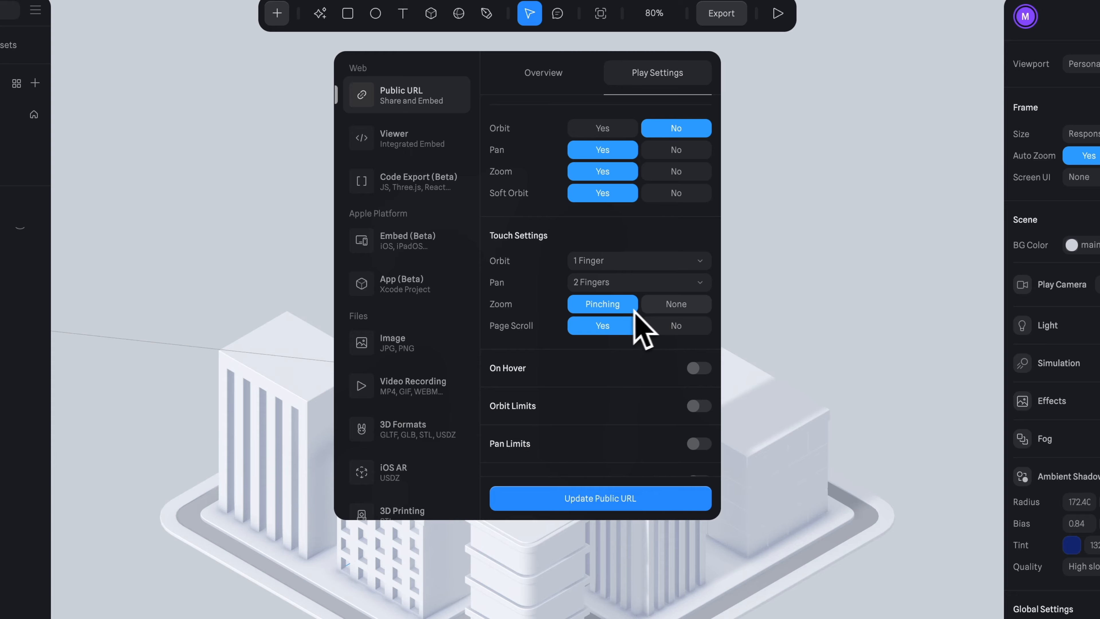
click(669, 307)
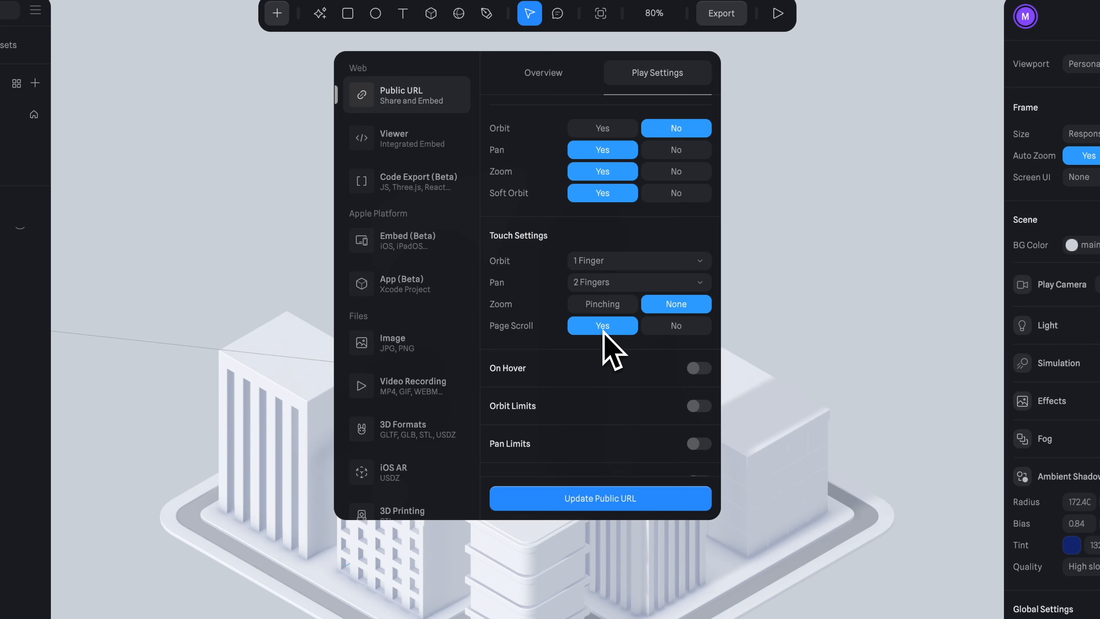
Enable On Hover with the Orbit Camera behavior, a sensitivity of 15 and a damping of 1.16
scroll(604, 334, down, 3)
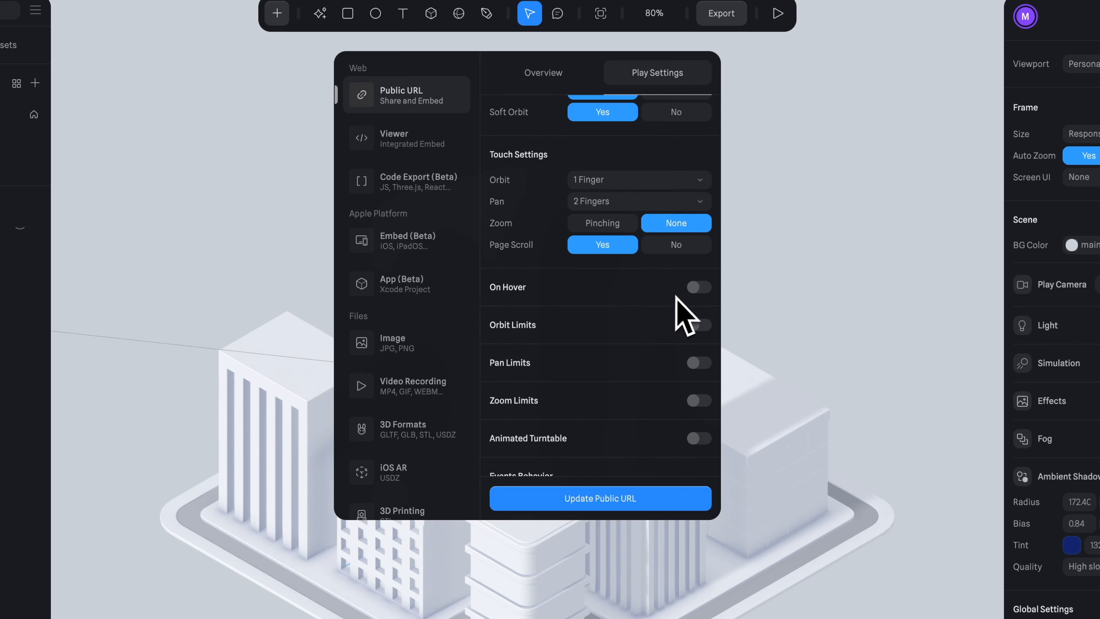
click(698, 291)
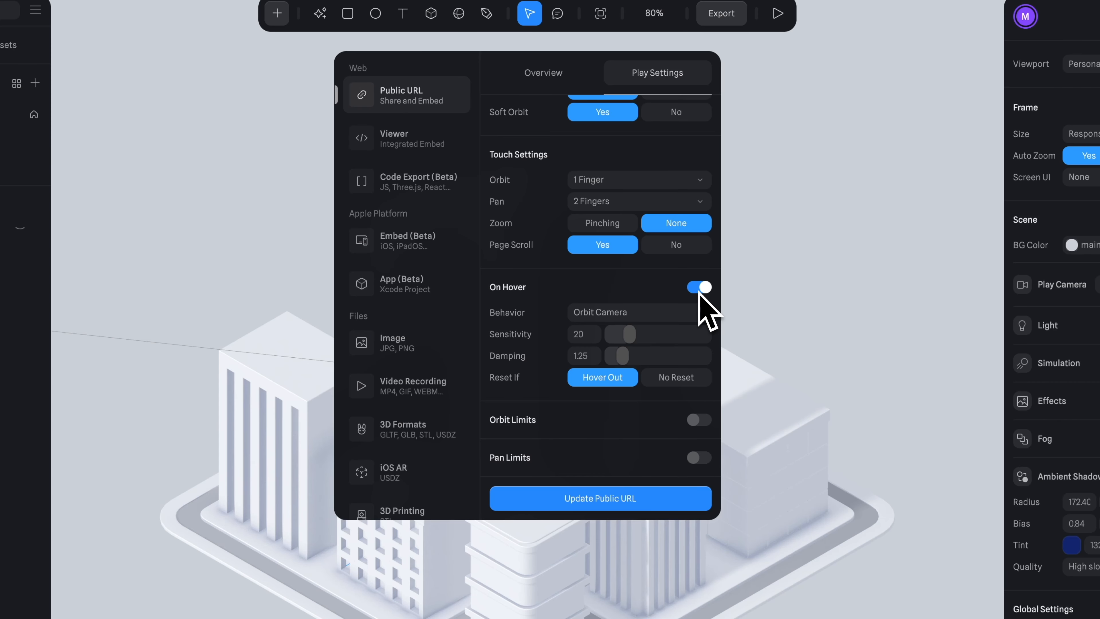
click(634, 313)
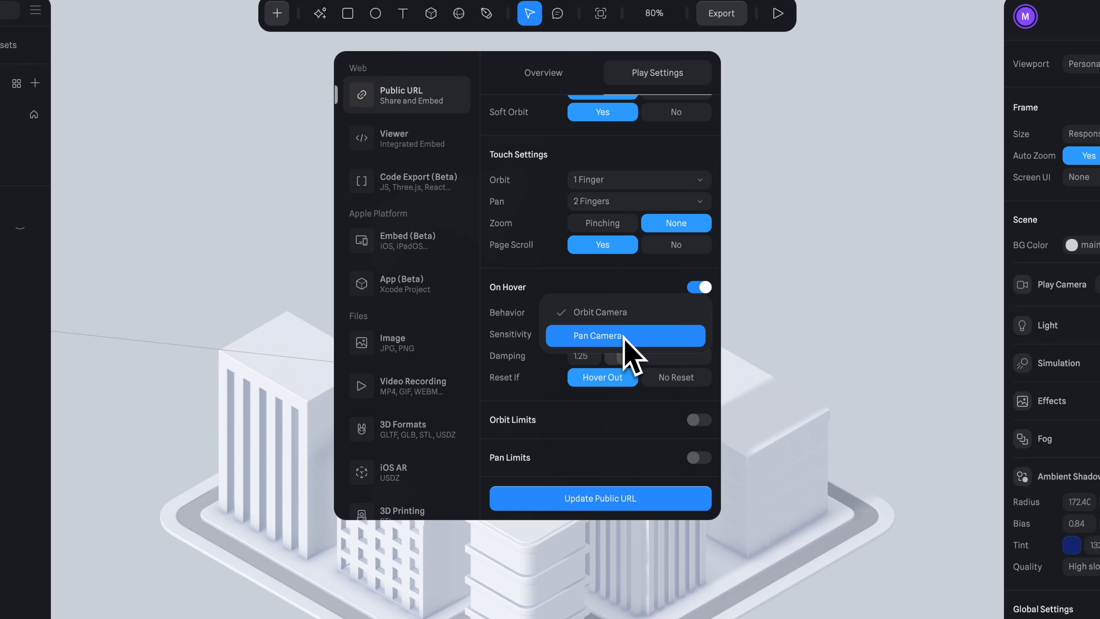
click(632, 315)
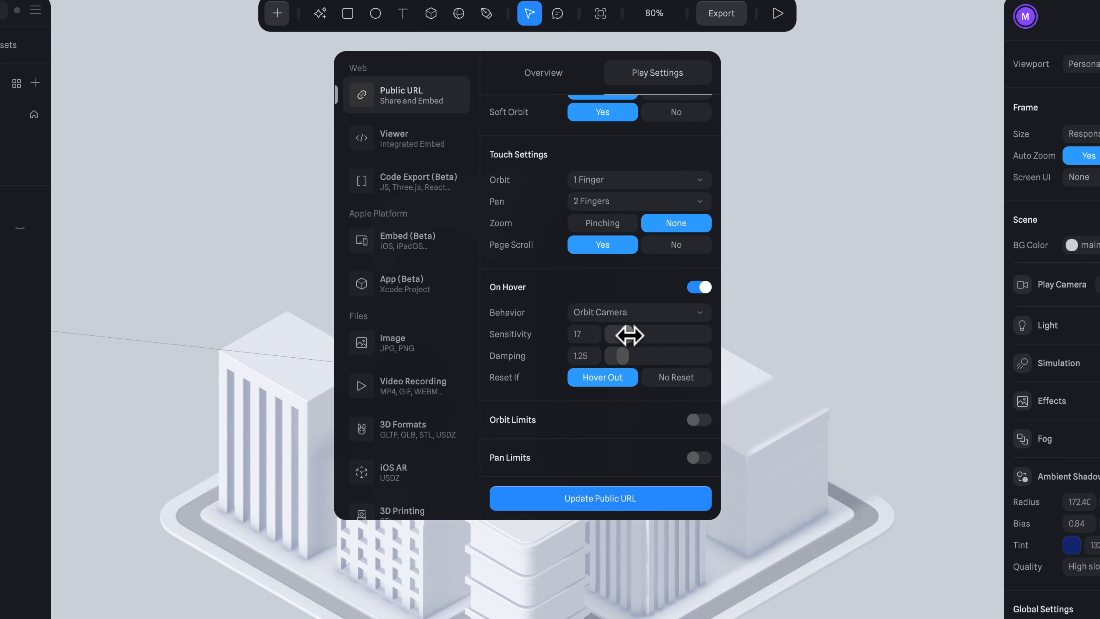
drag(626, 358, 625, 359)
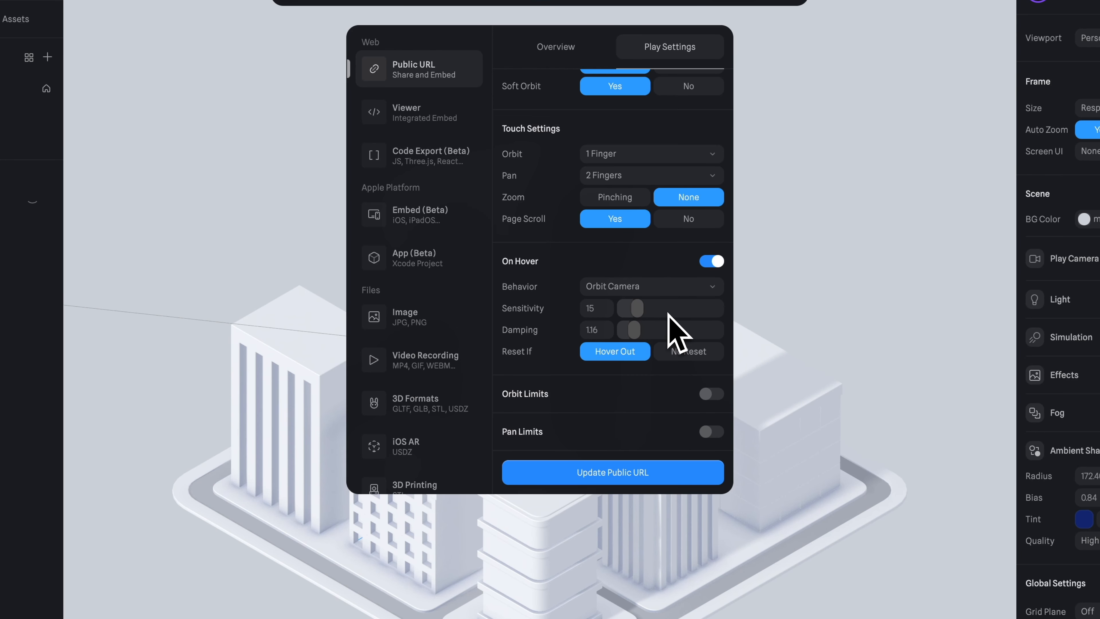
Enable Orbit Limits and set both the Left and Right limits to 45
scroll(676, 330, down, 4)
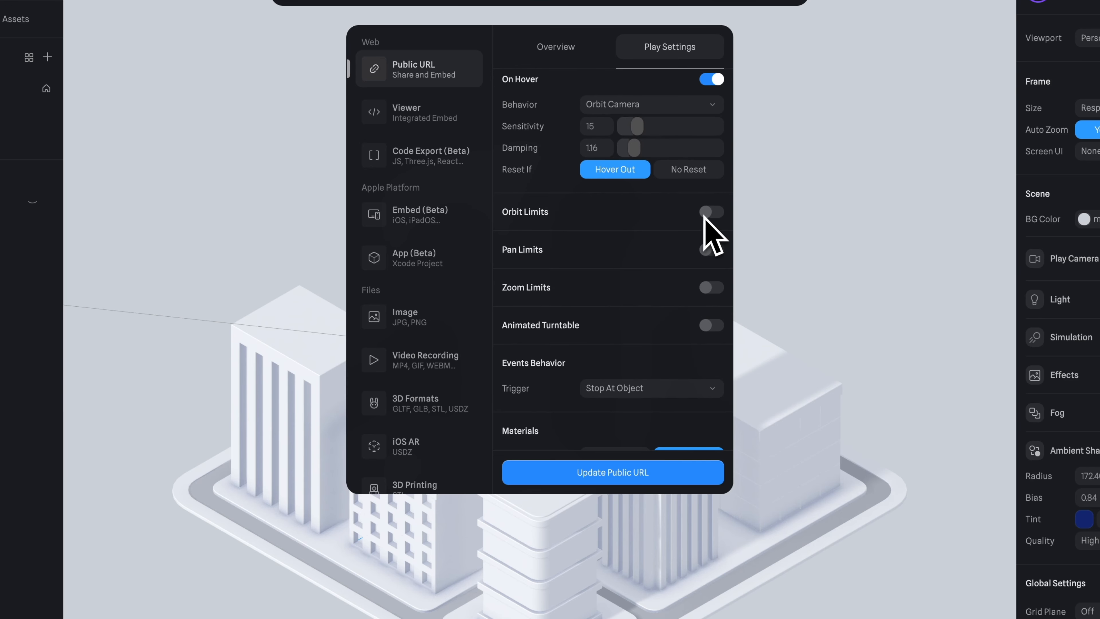
scroll(705, 216, up, 9)
scroll(663, 332, down, 11)
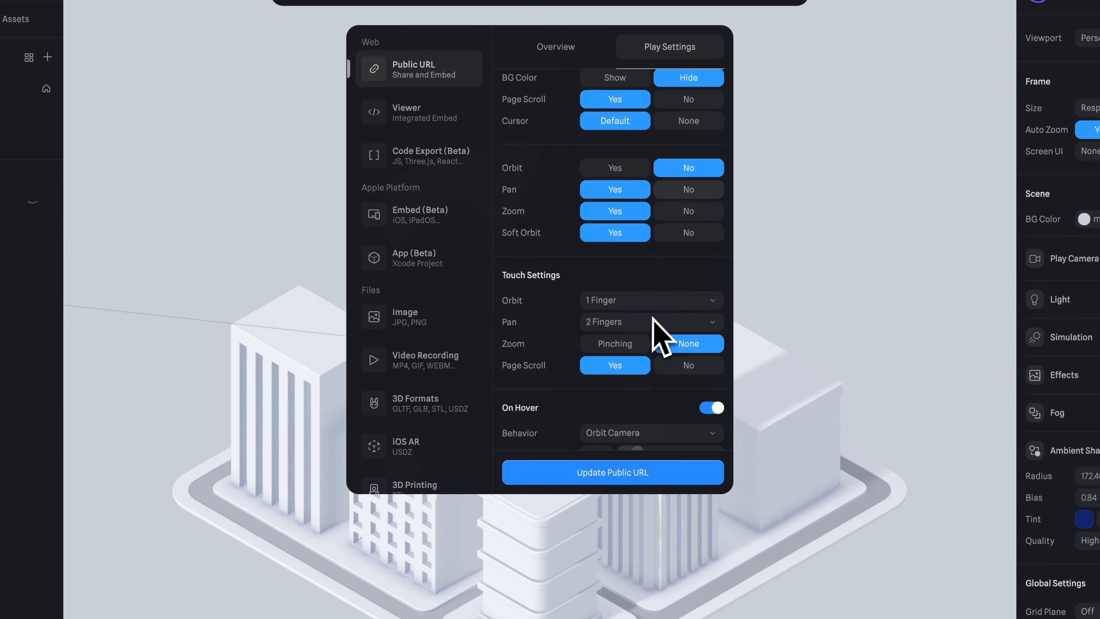
scroll(669, 308, up, 2)
scroll(663, 283, up, 1)
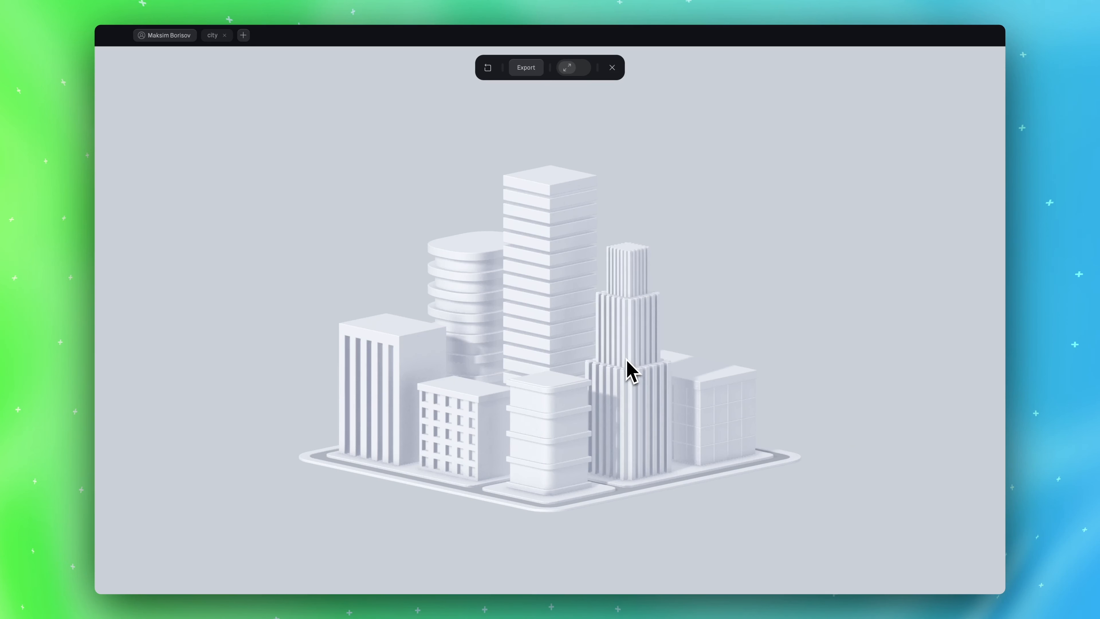
drag(628, 369, 431, 377)
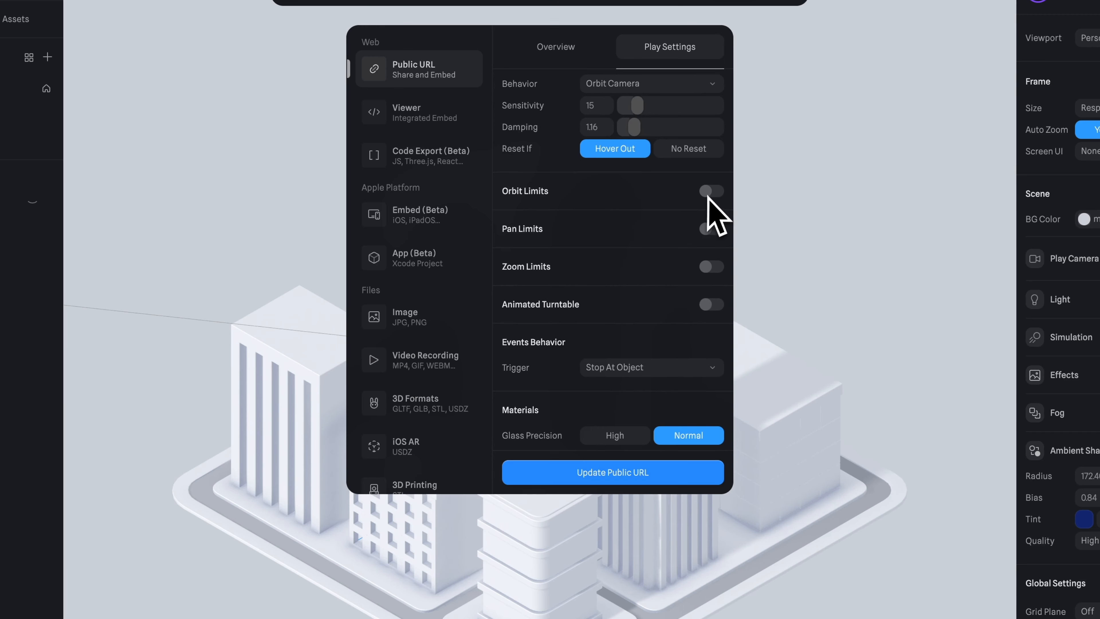
click(711, 192)
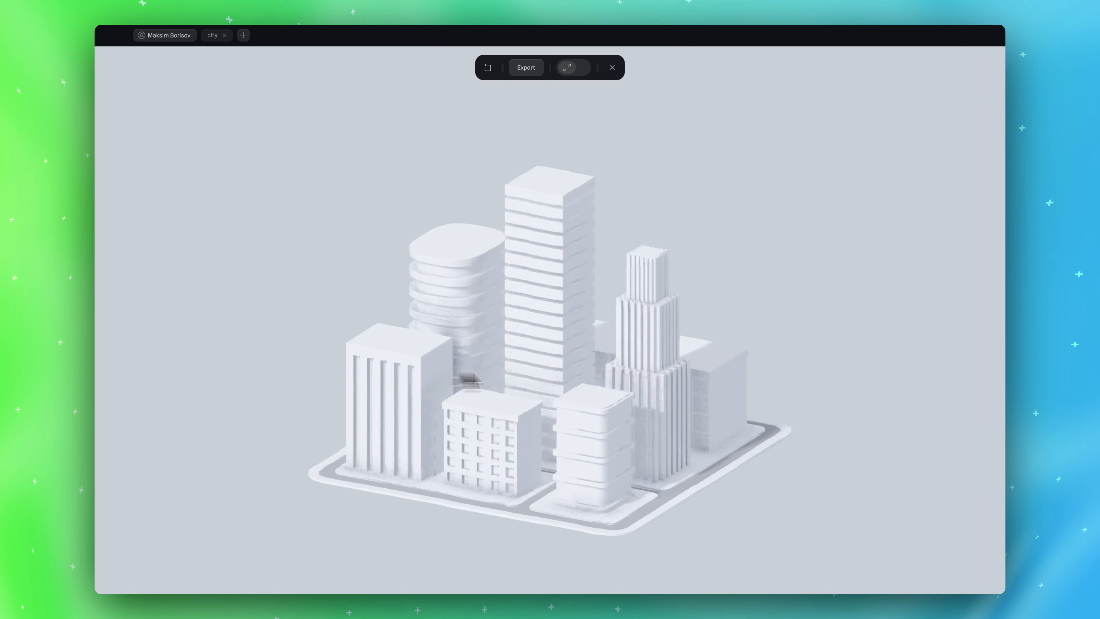
drag(461, 373, 561, 364)
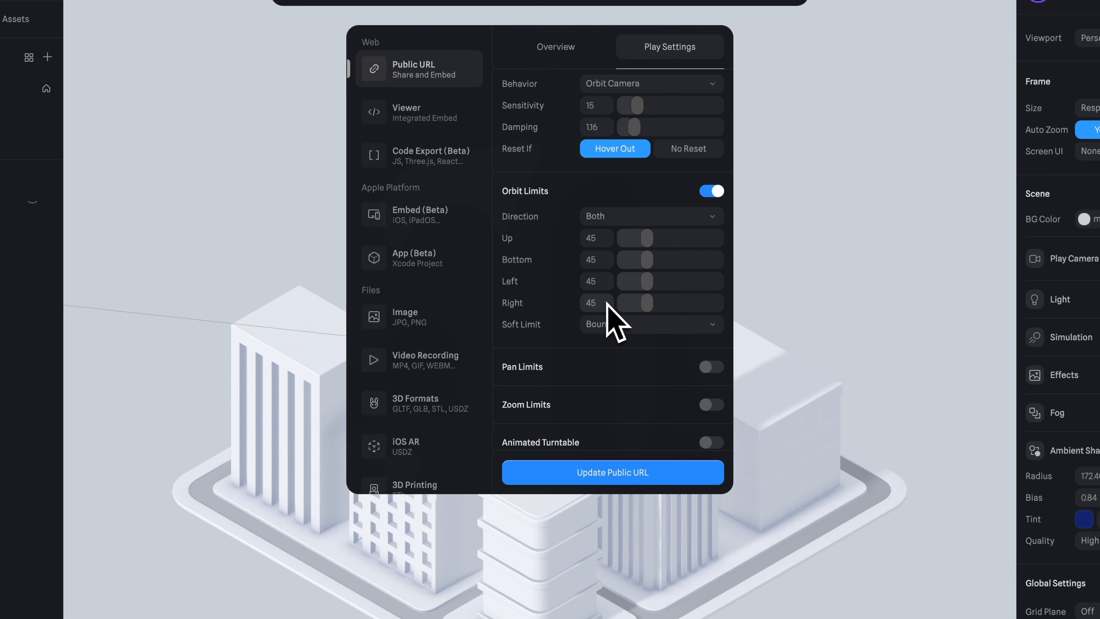
Enable Zoom Limits from 10 to 200% and the Animated Turntable with speed 2 and direction Right
scroll(607, 304, down, 3)
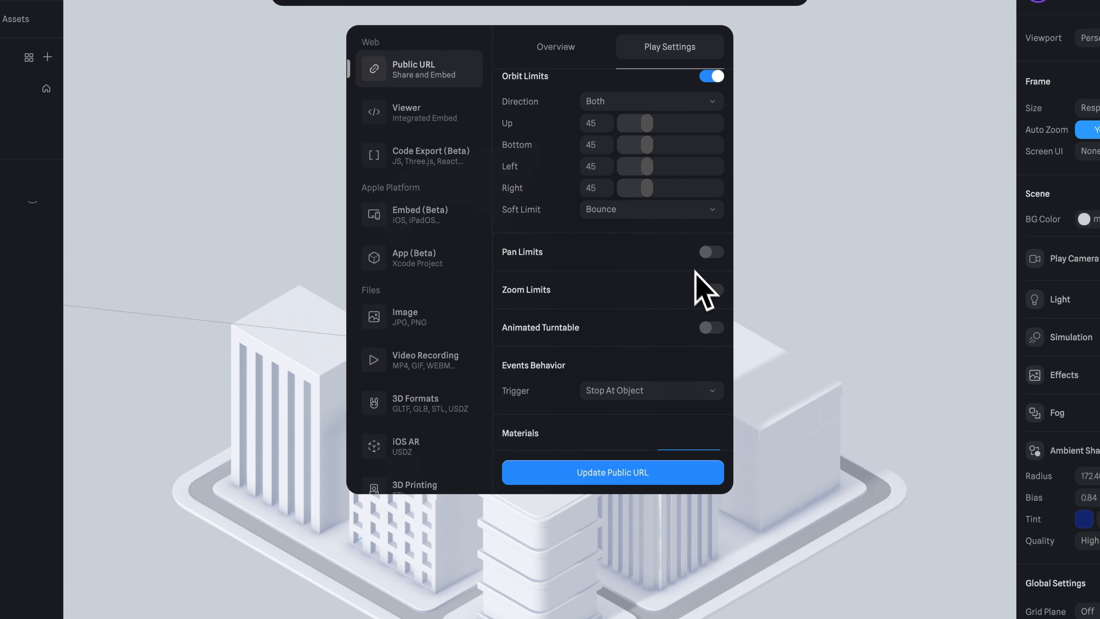
click(711, 289)
scroll(712, 303, down, 1)
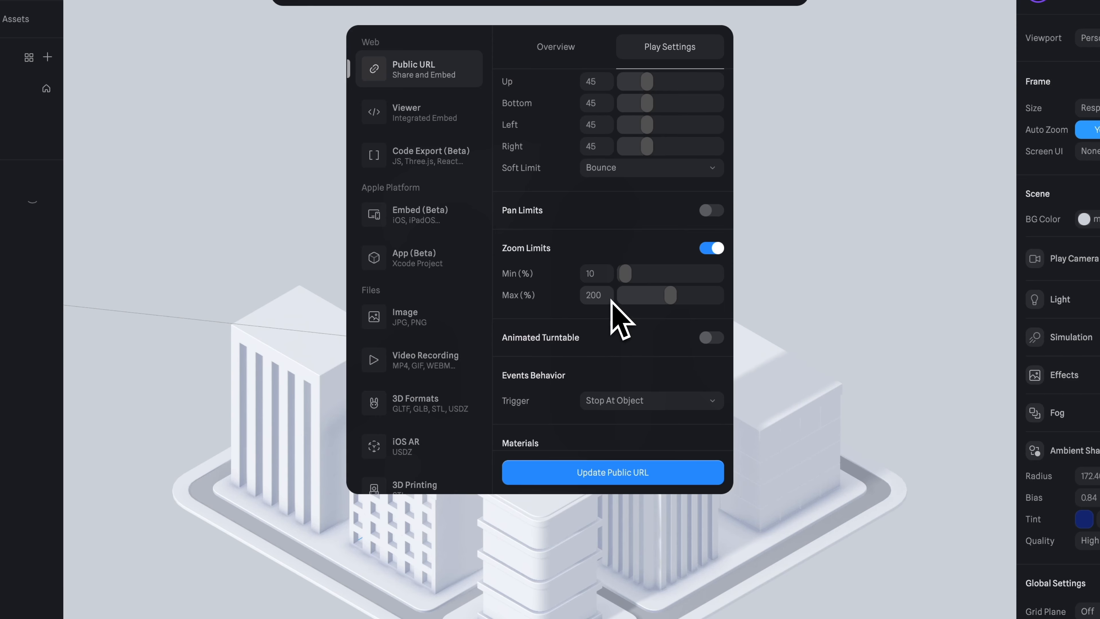
scroll(620, 321, down, 3)
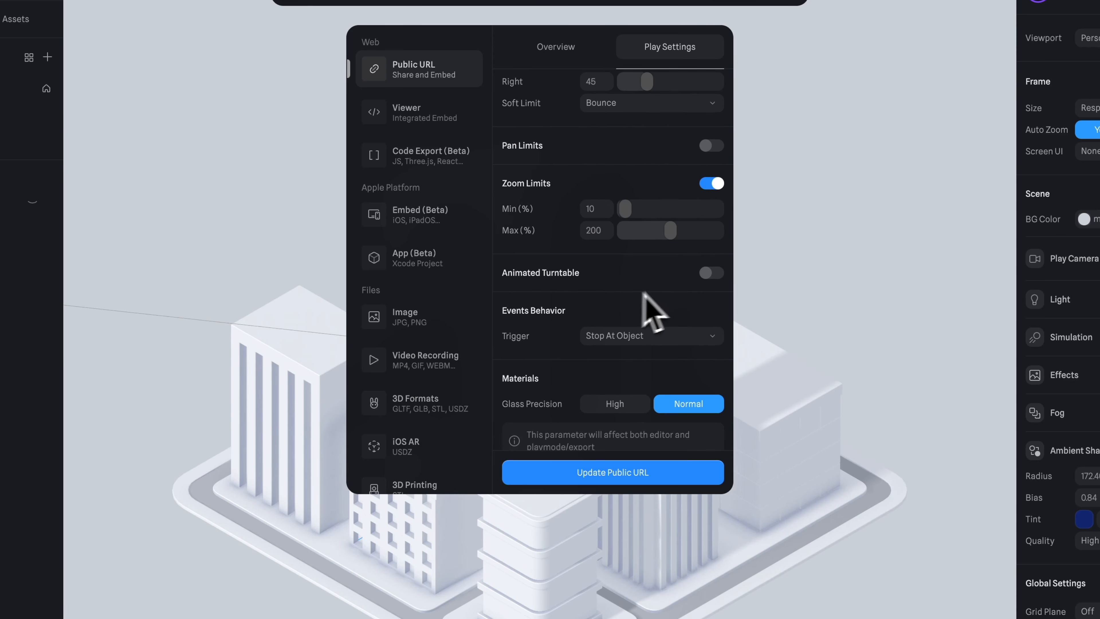
click(709, 273)
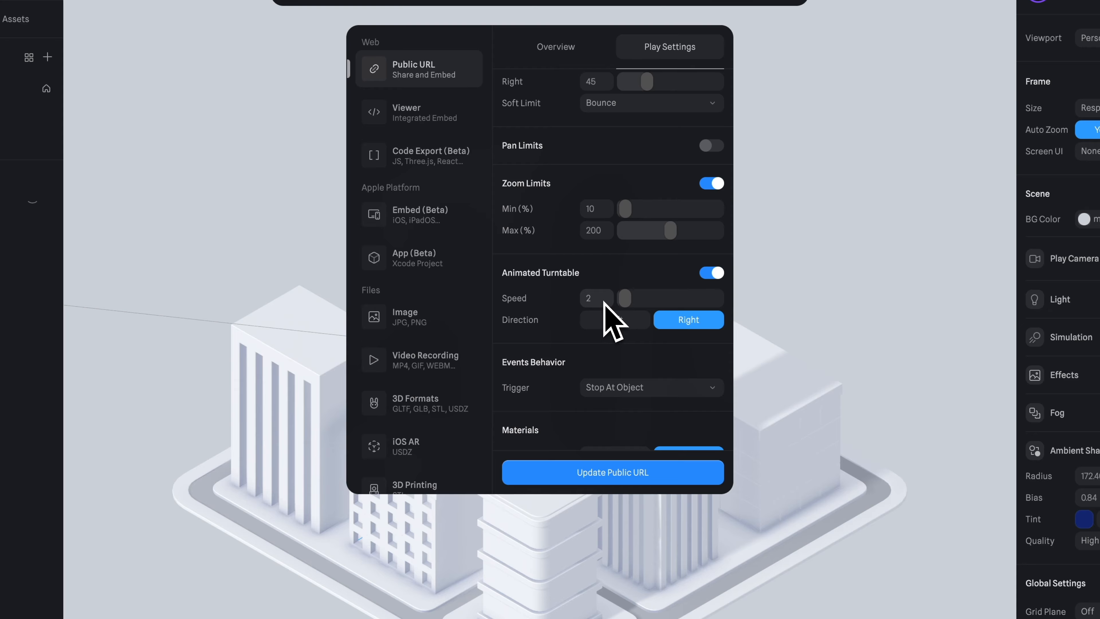
Check the Events Behavior trigger options, keep Stop At Object, and view the Materials and Compression settings
scroll(607, 307, down, 3)
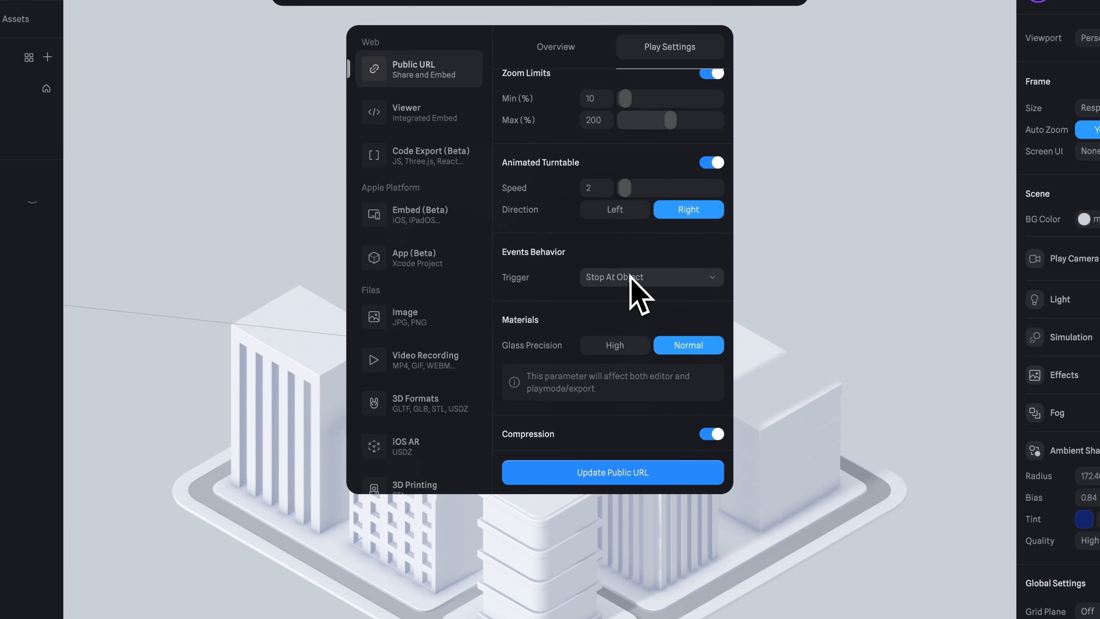
click(651, 278)
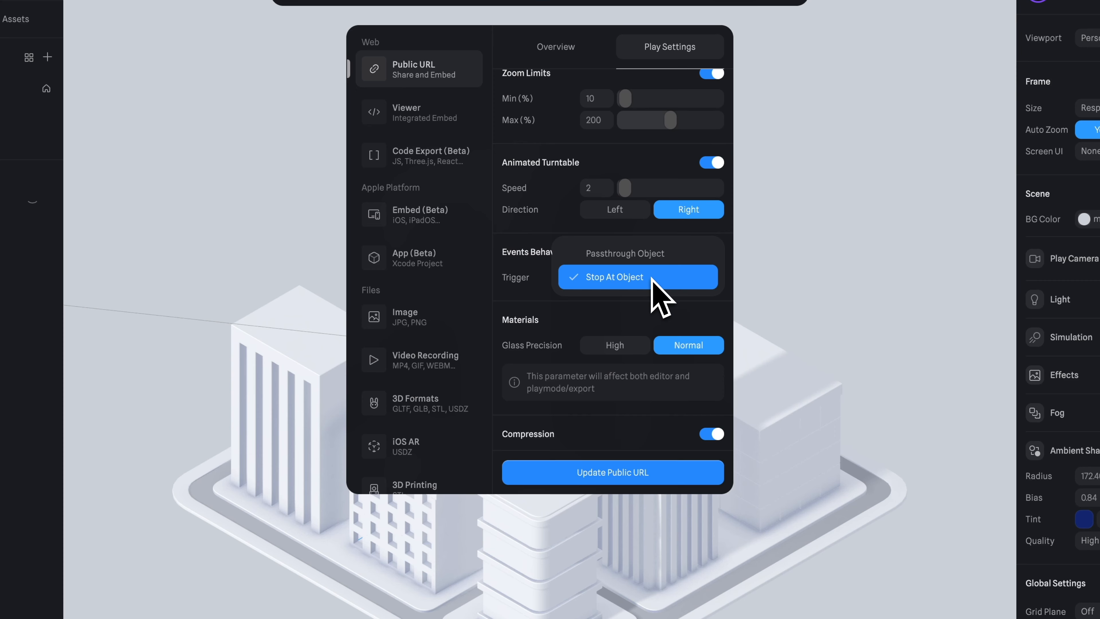
click(675, 278)
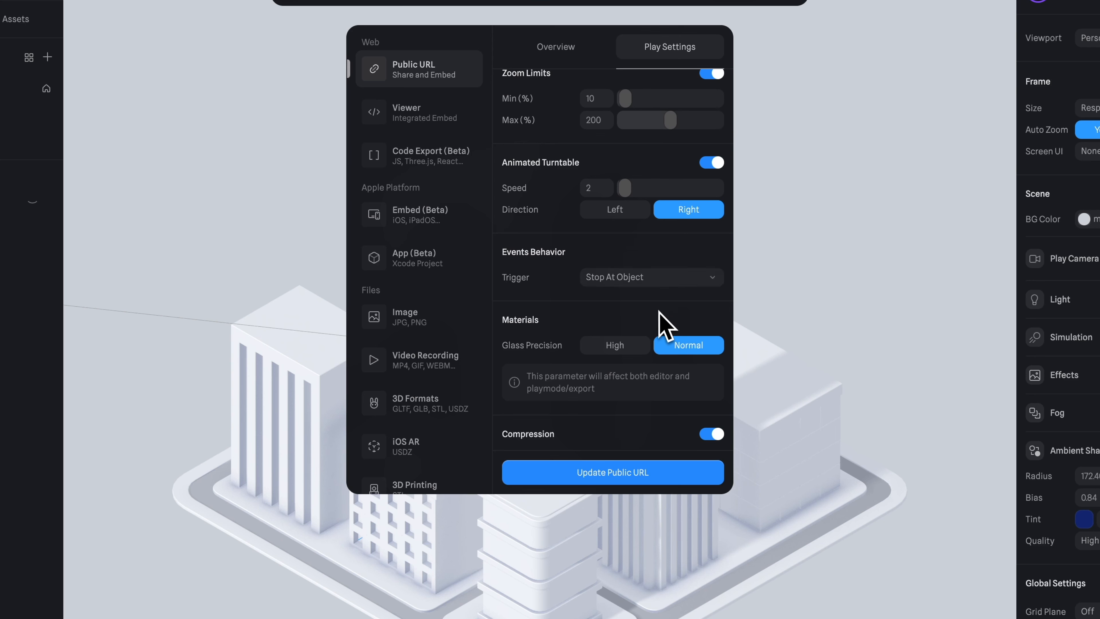
scroll(665, 320, down, 3)
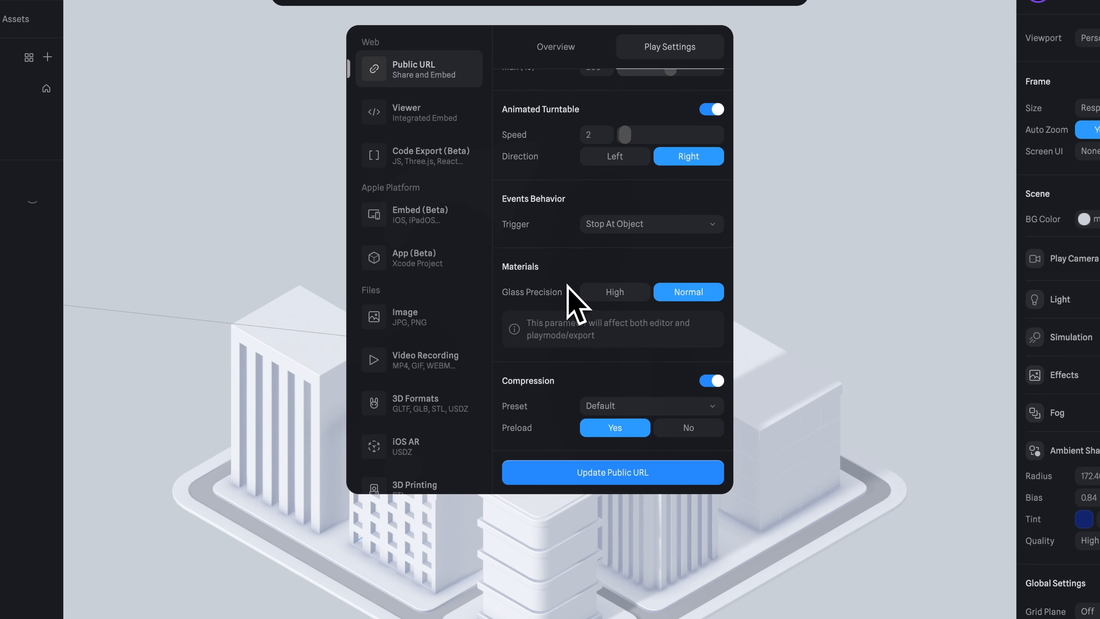
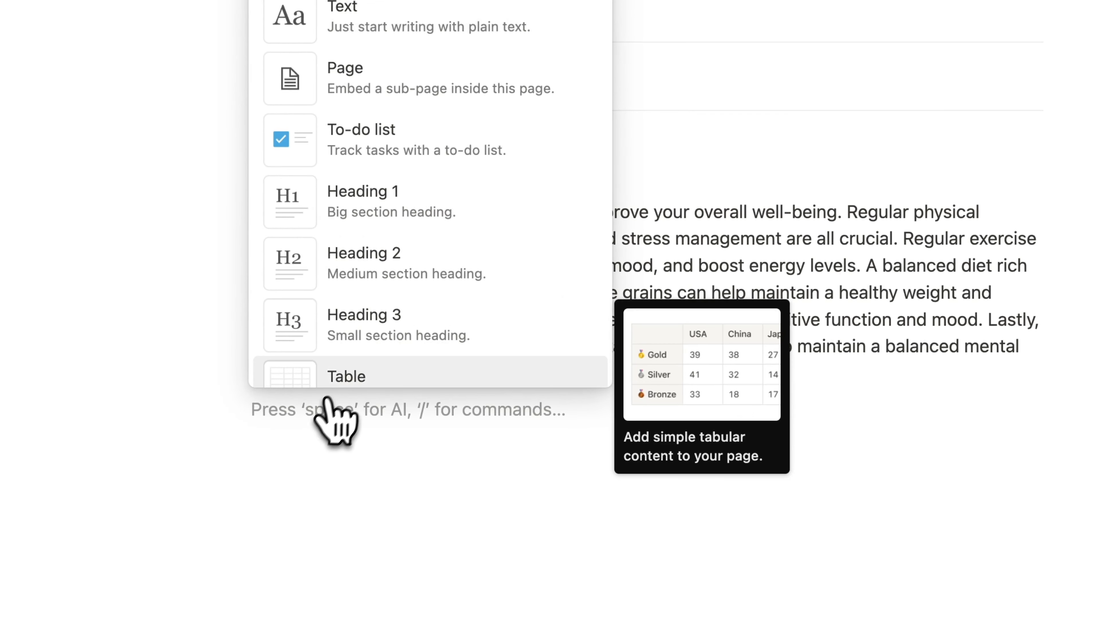
Add an Embed block below the Healthy Habits text, embed the Spline scene's public link in it, and make the embed taller
text(em)
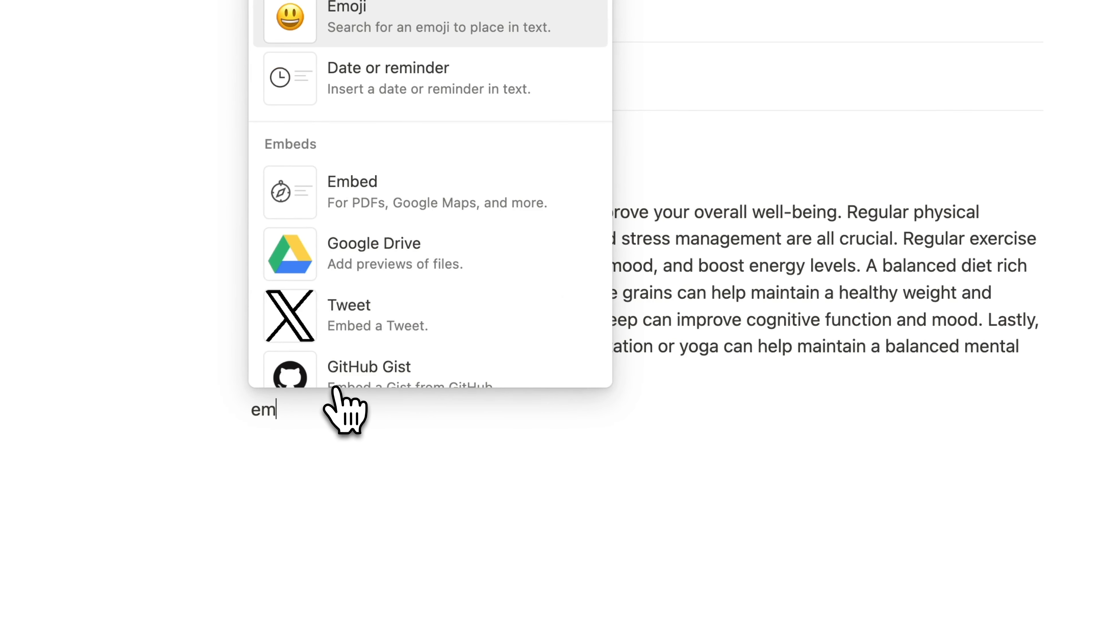
click(365, 197)
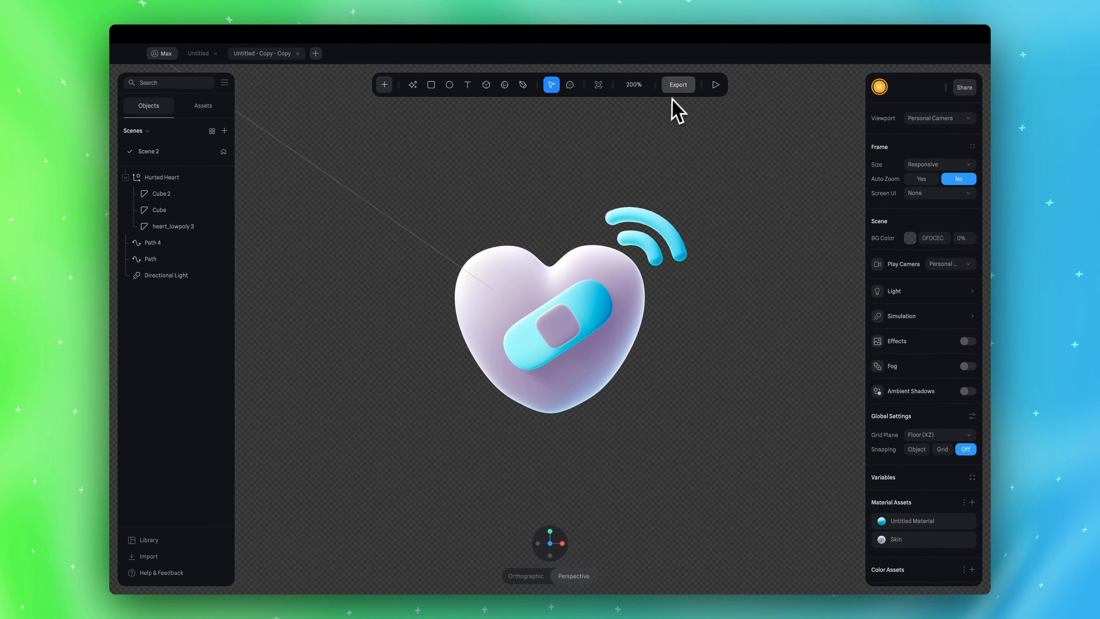
click(678, 85)
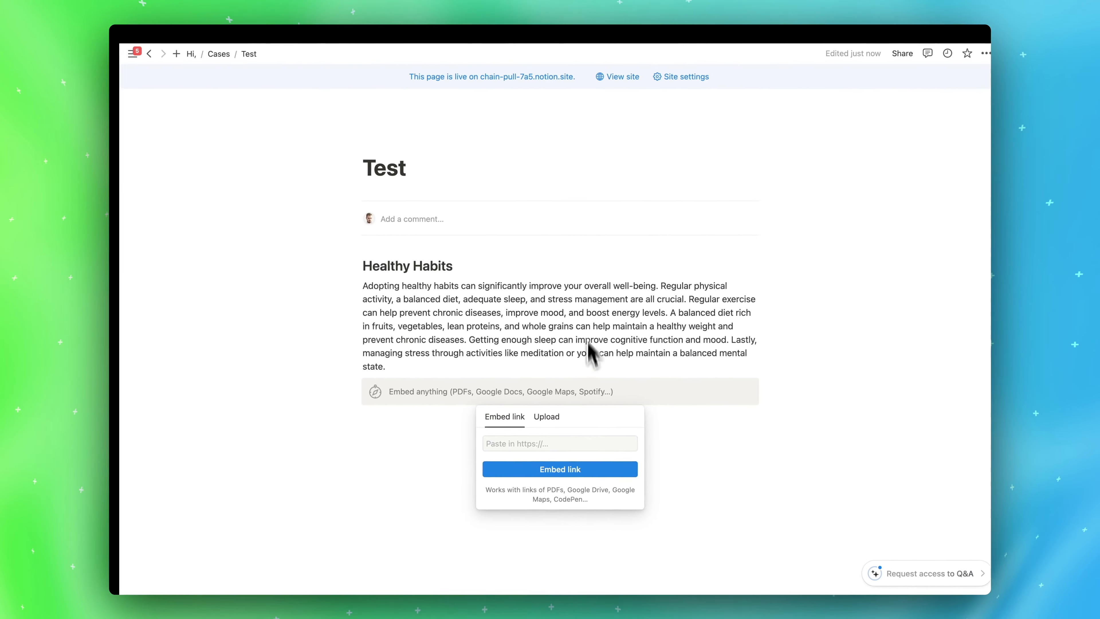
click(542, 443)
key(super+v)
key(Return)
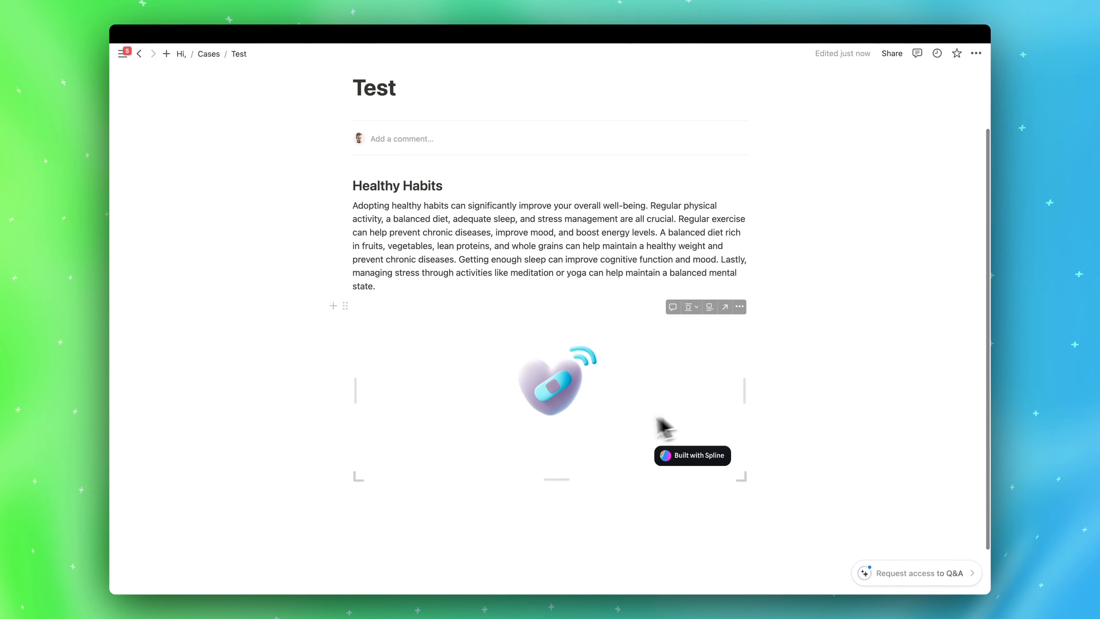
drag(559, 482, 560, 546)
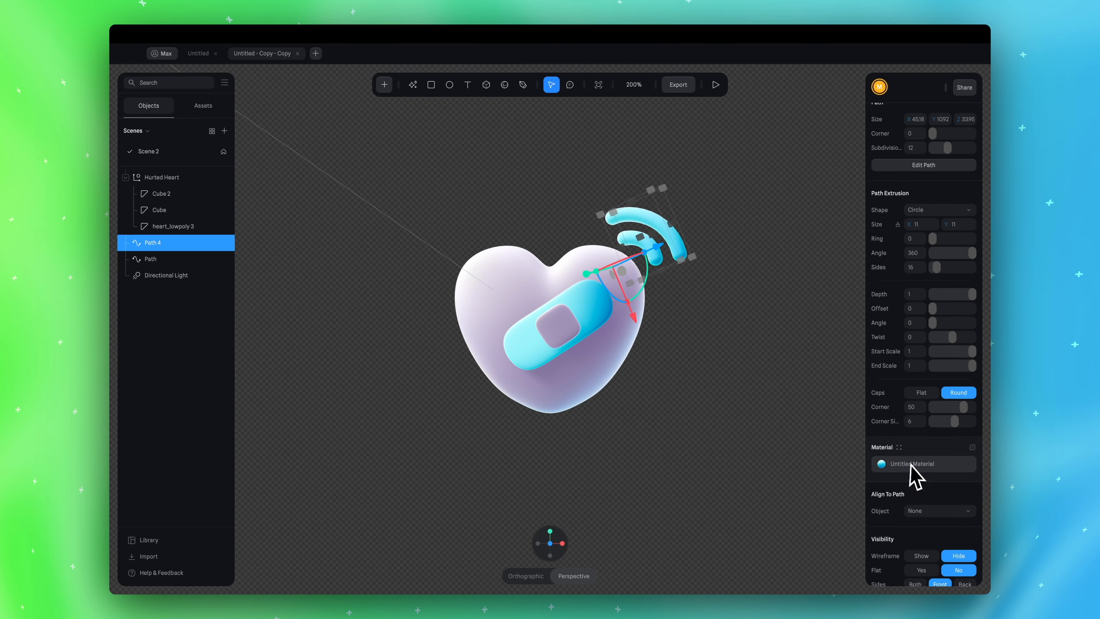
Switch to Spline and change the cyan depth colour of Path 4's Untitled Material to pink
click(909, 463)
click(794, 361)
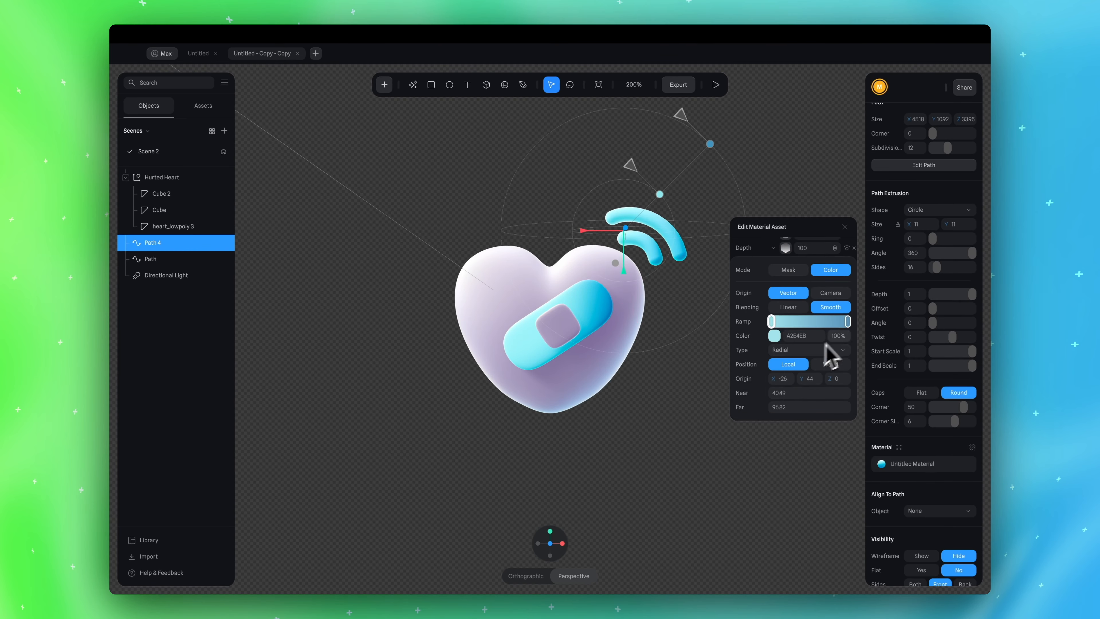
drag(830, 374, 841, 380)
Update the scene's Public URL export with the recoloured material
click(679, 84)
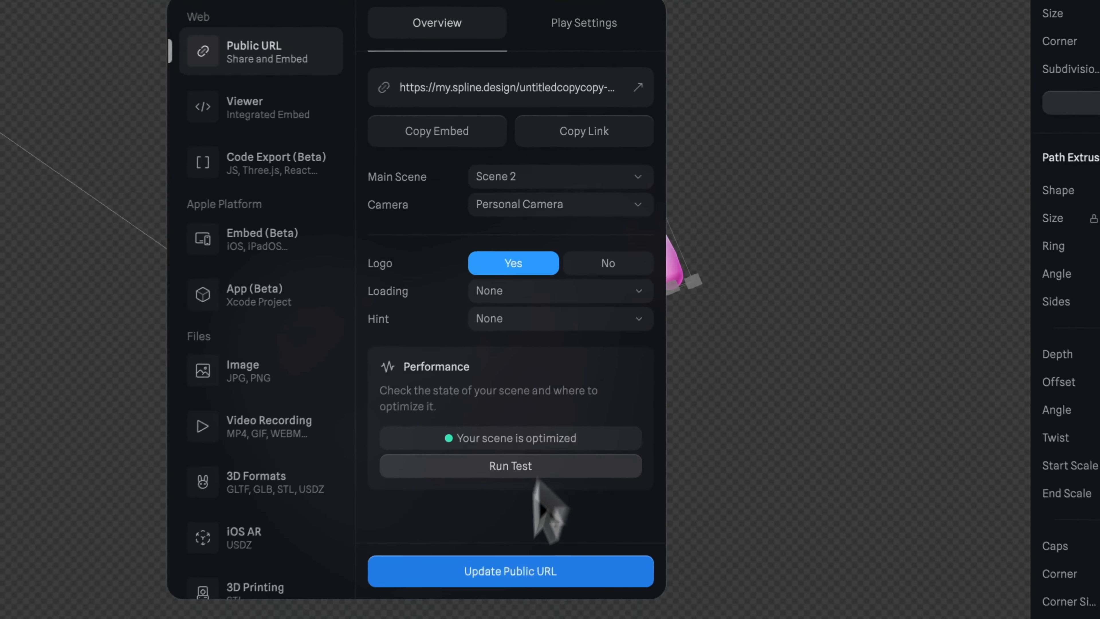
click(533, 453)
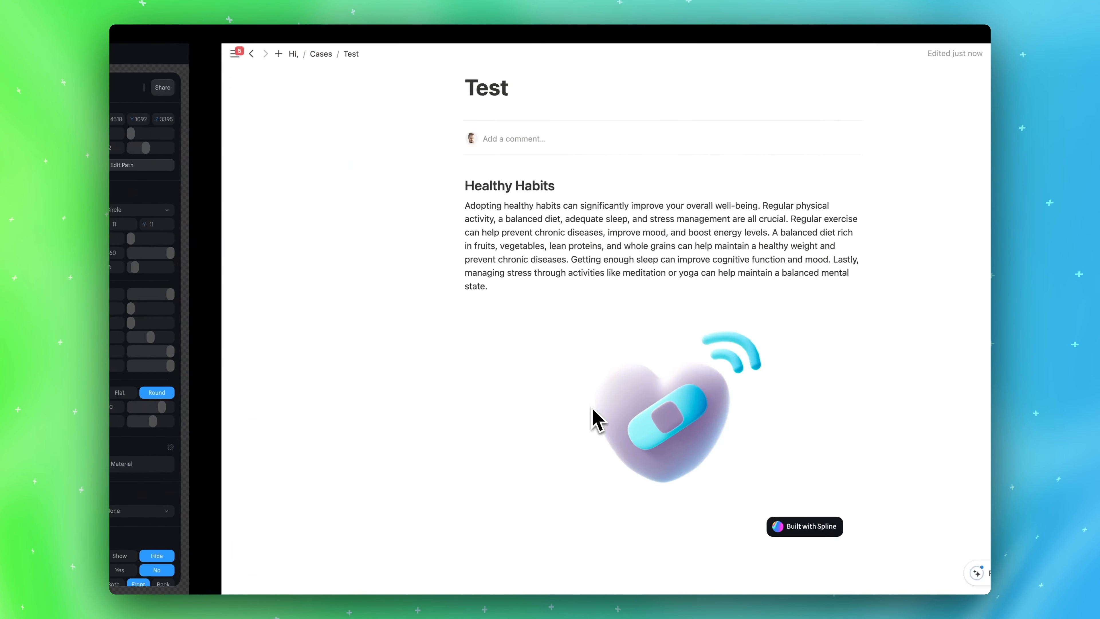
scroll(788, 403, down, 2)
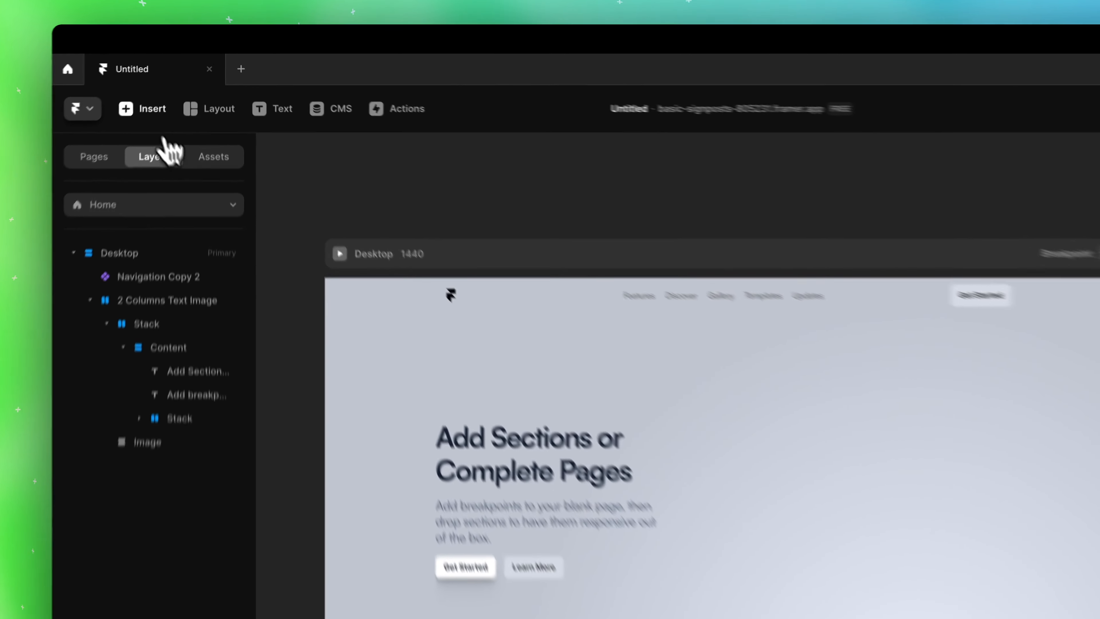
In Framer, place an Embed component from the Utility elements inside the hero section's Image frame and set its height to Fill
click(168, 79)
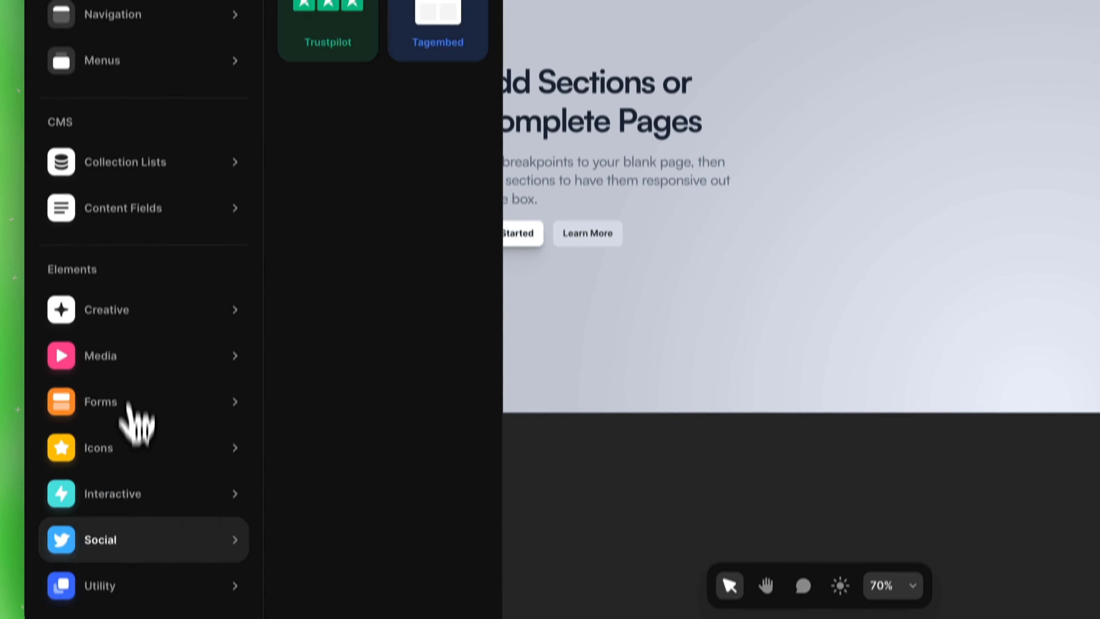
mouse_move(132, 598)
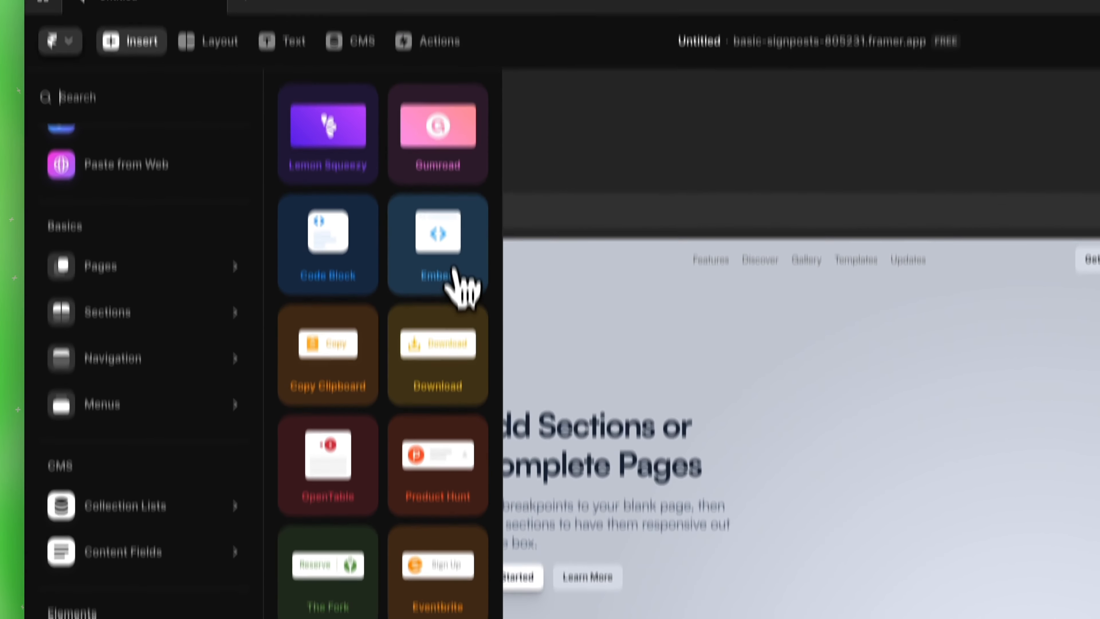
drag(455, 277, 936, 495)
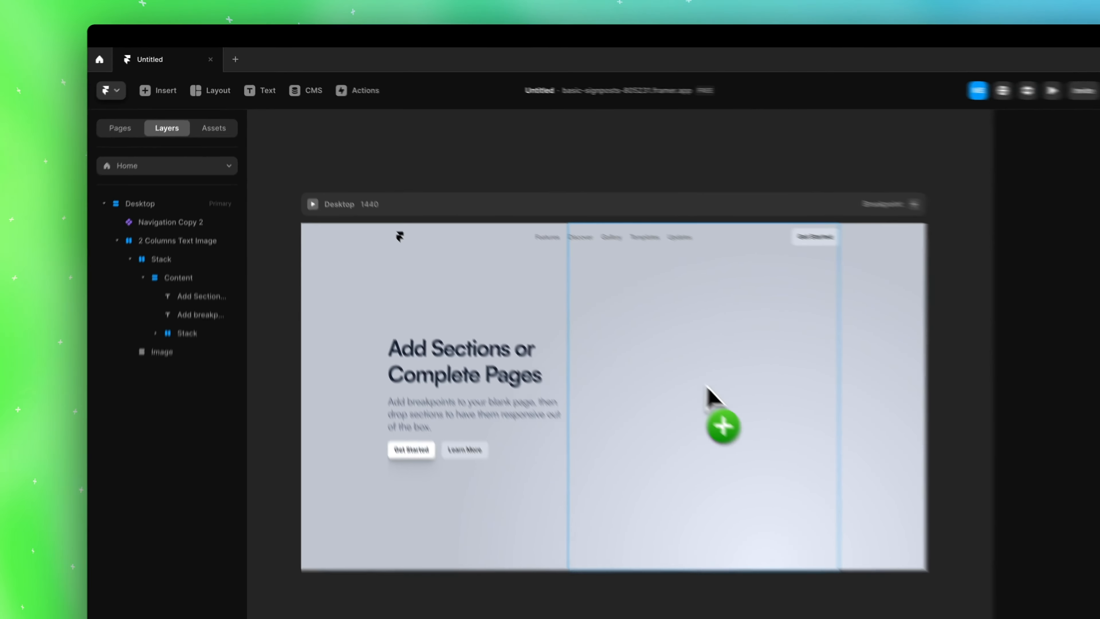
drag(709, 390, 715, 397)
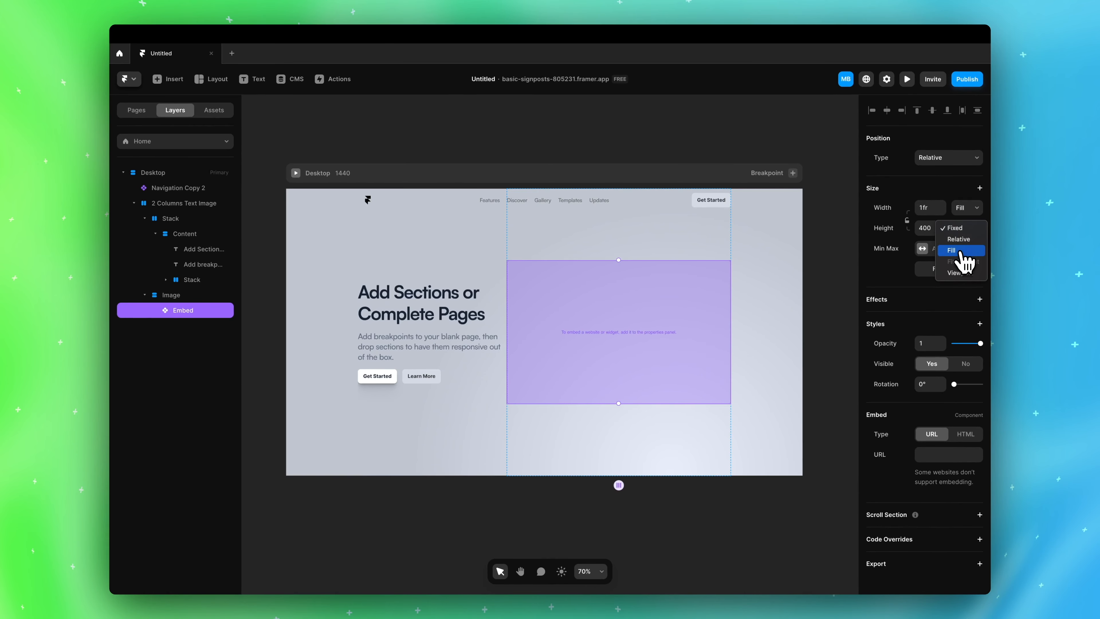
click(960, 251)
click(848, 289)
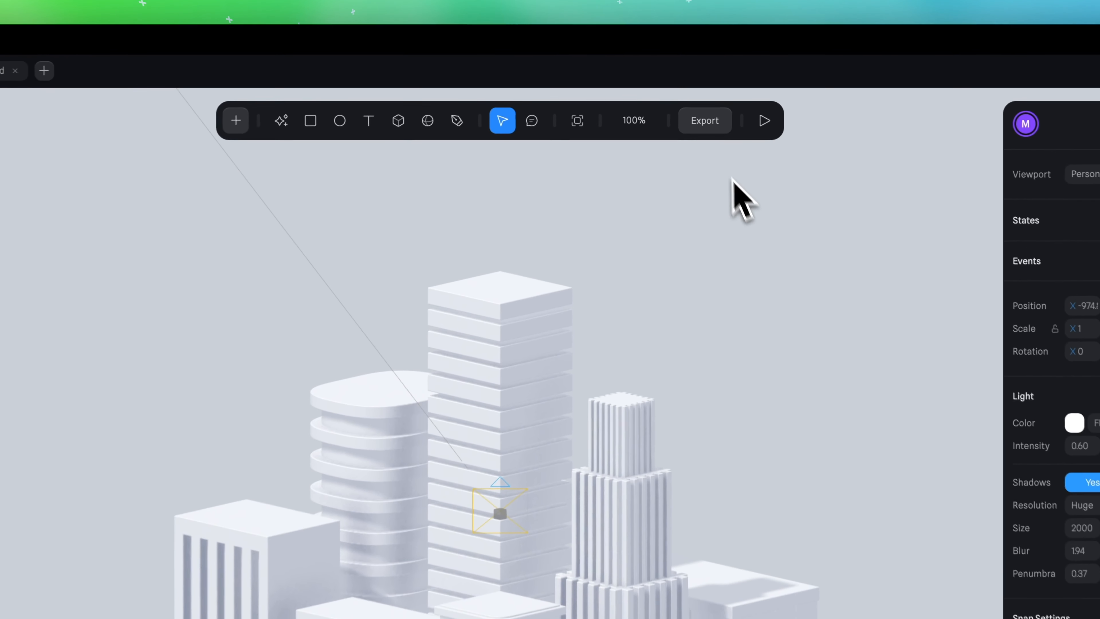
Copy the city scene's Viewer embed code from Spline and paste it into the Framer Embed component with its type set to HTML
click(705, 122)
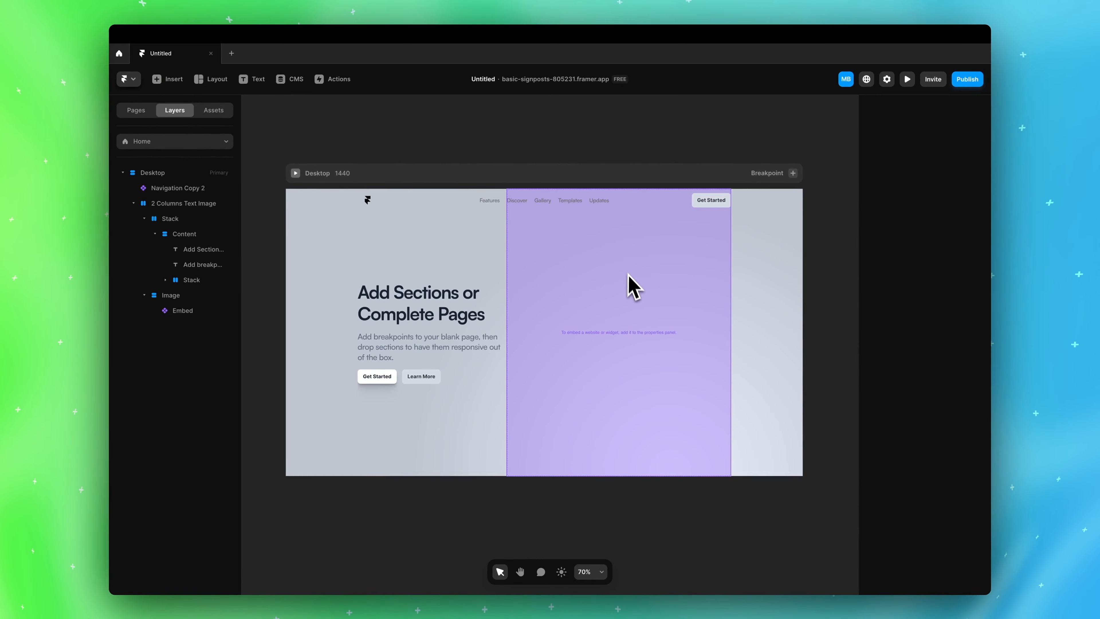
click(181, 310)
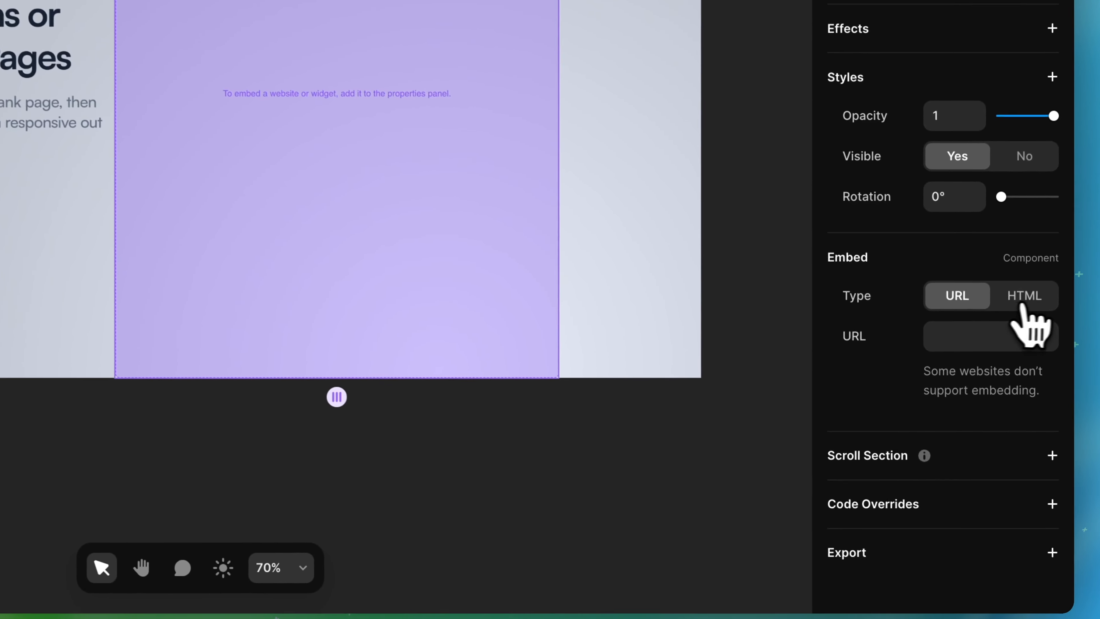
click(1023, 342)
click(983, 326)
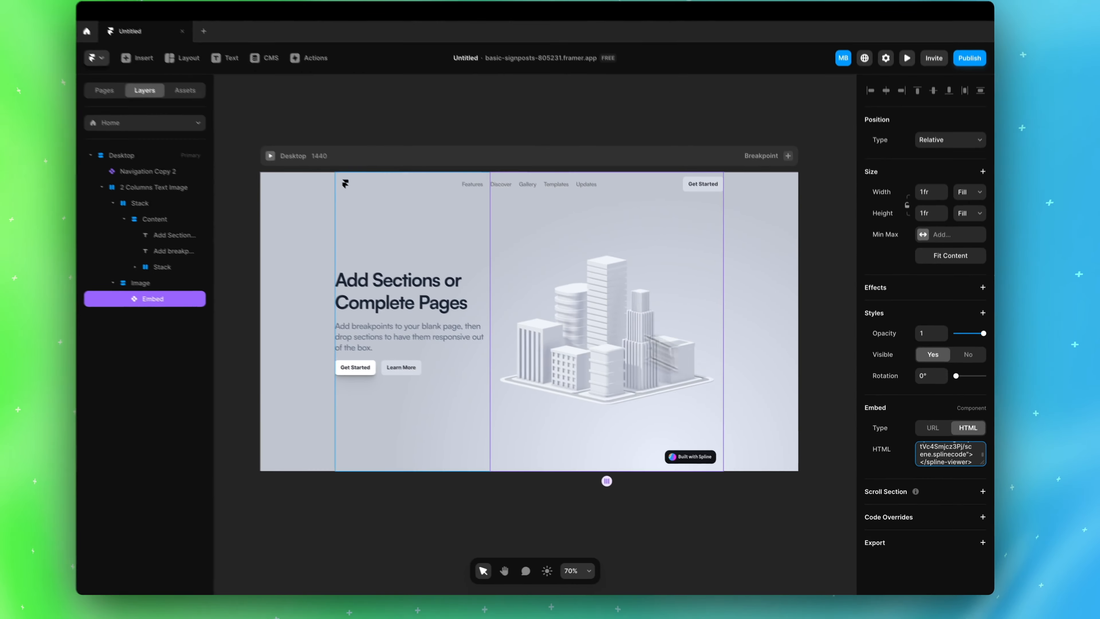
click(270, 155)
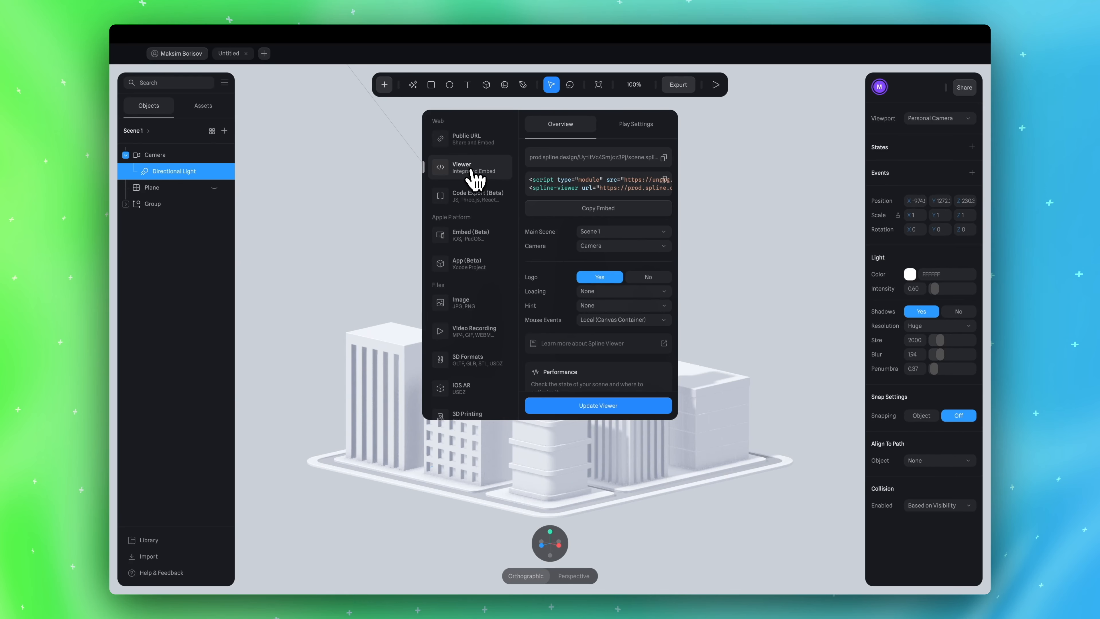
Set the Viewer export's Mouse Events to Global (Full Window) in Spline and update the viewer
scroll(602, 256, down, 3)
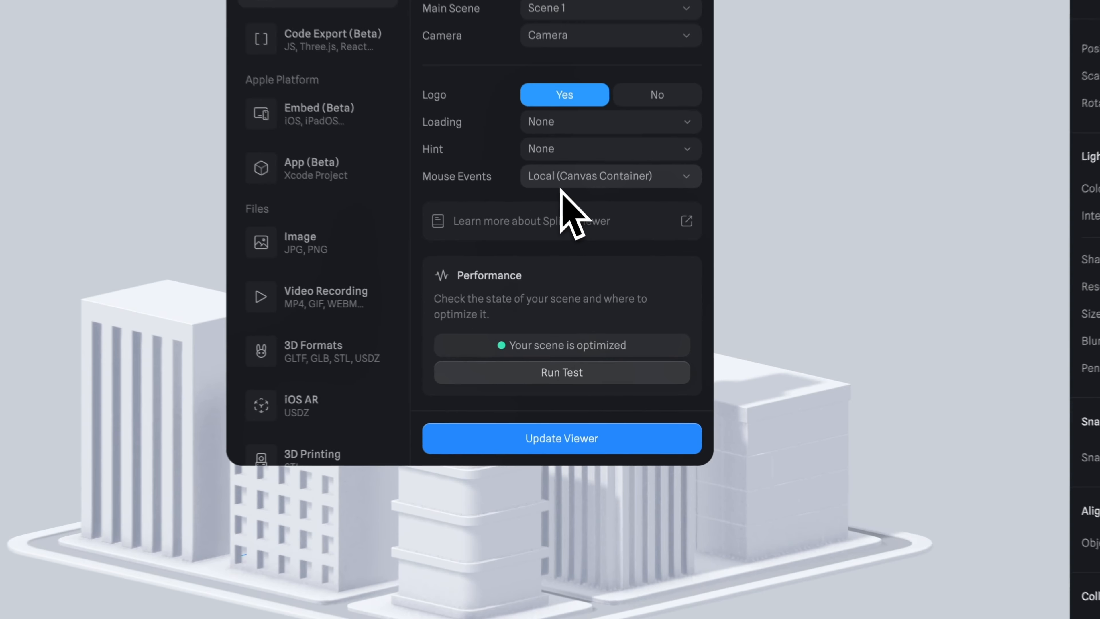
click(598, 272)
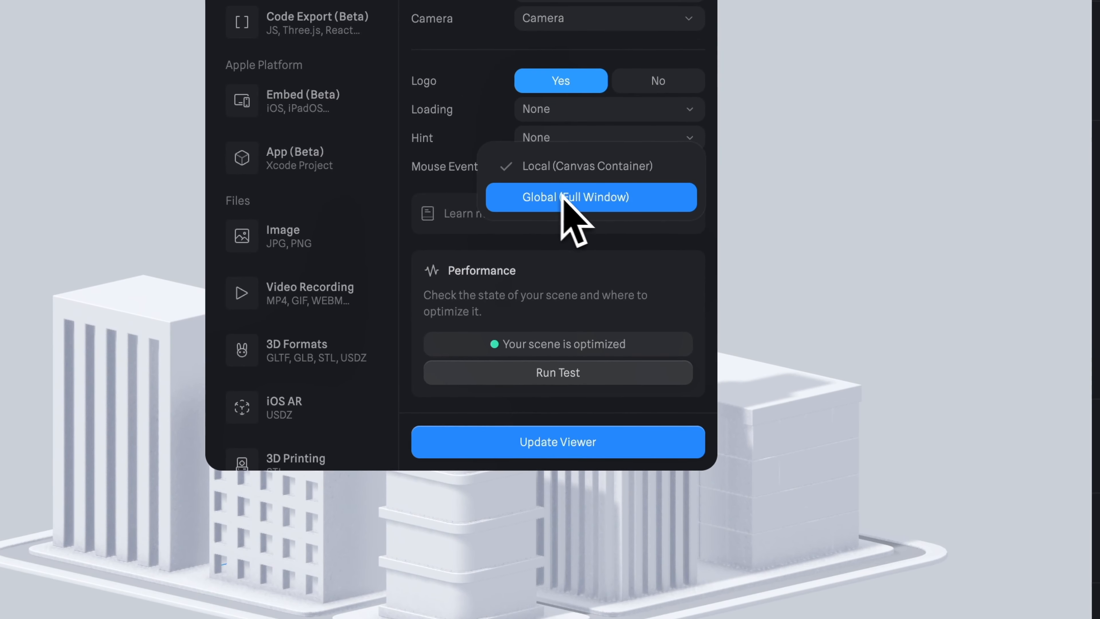
click(596, 199)
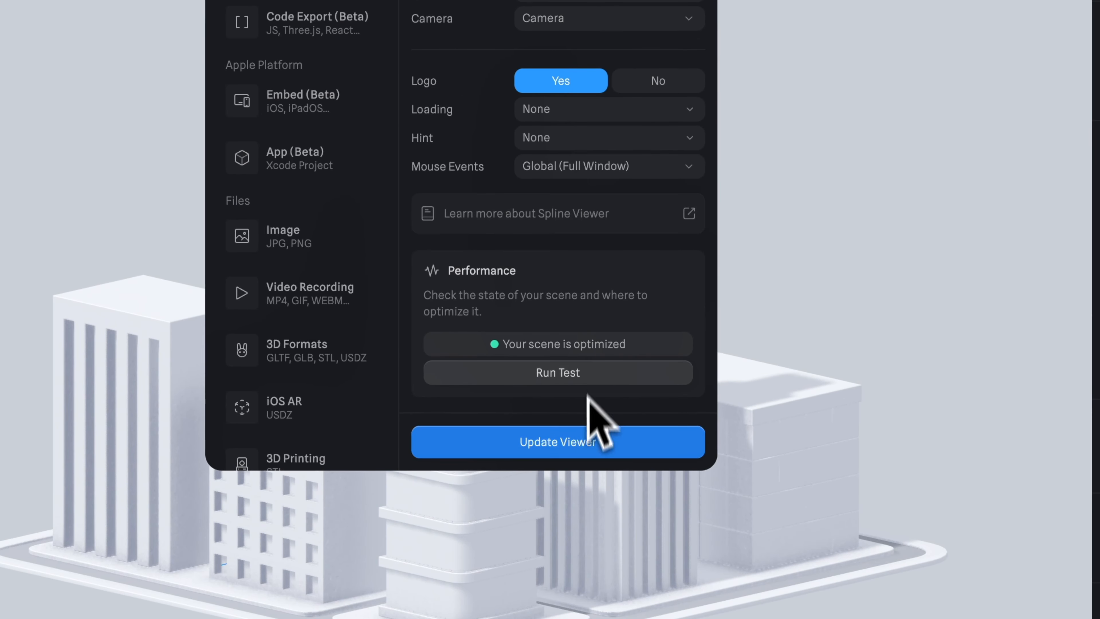
click(581, 446)
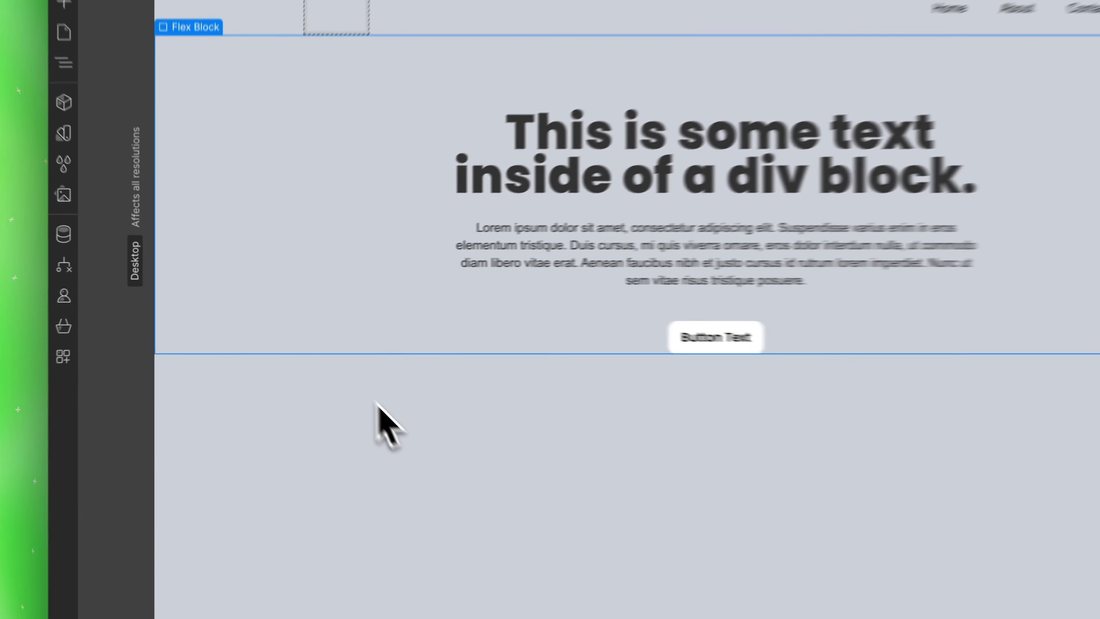
In Webflow, add a Spline Scene element from the Media elements to the page below the hero text block
click(46, 140)
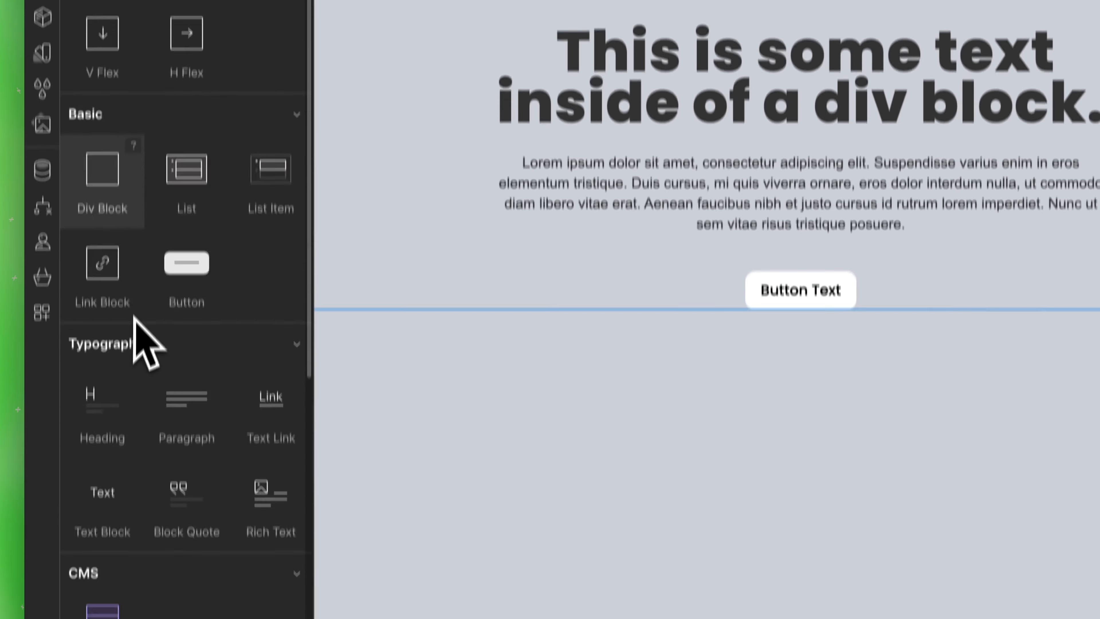
scroll(135, 299, down, 8)
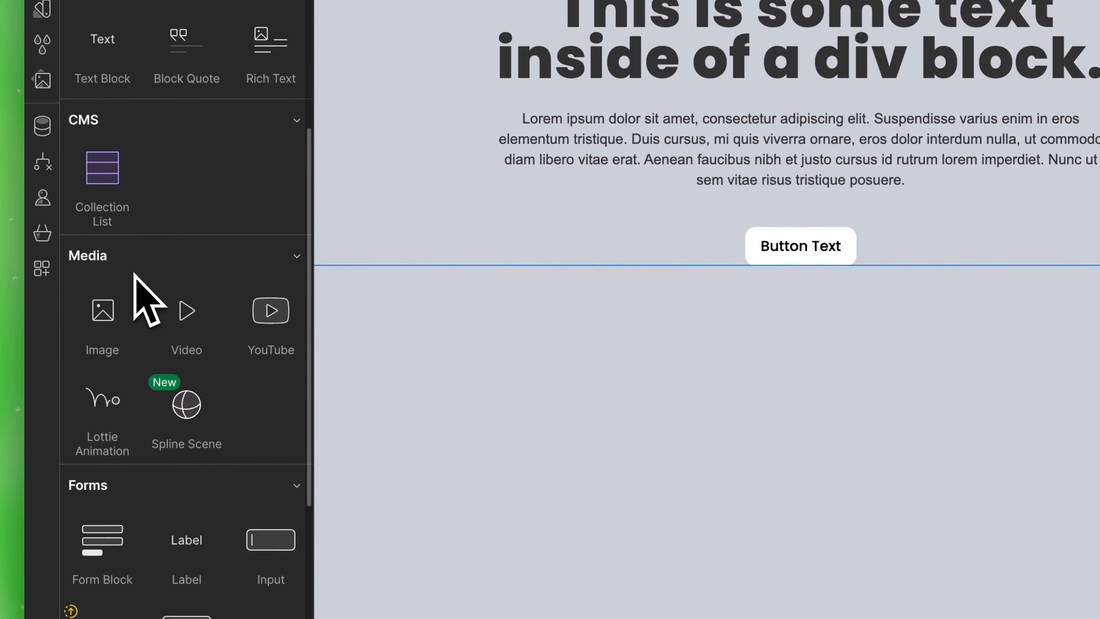
click(194, 416)
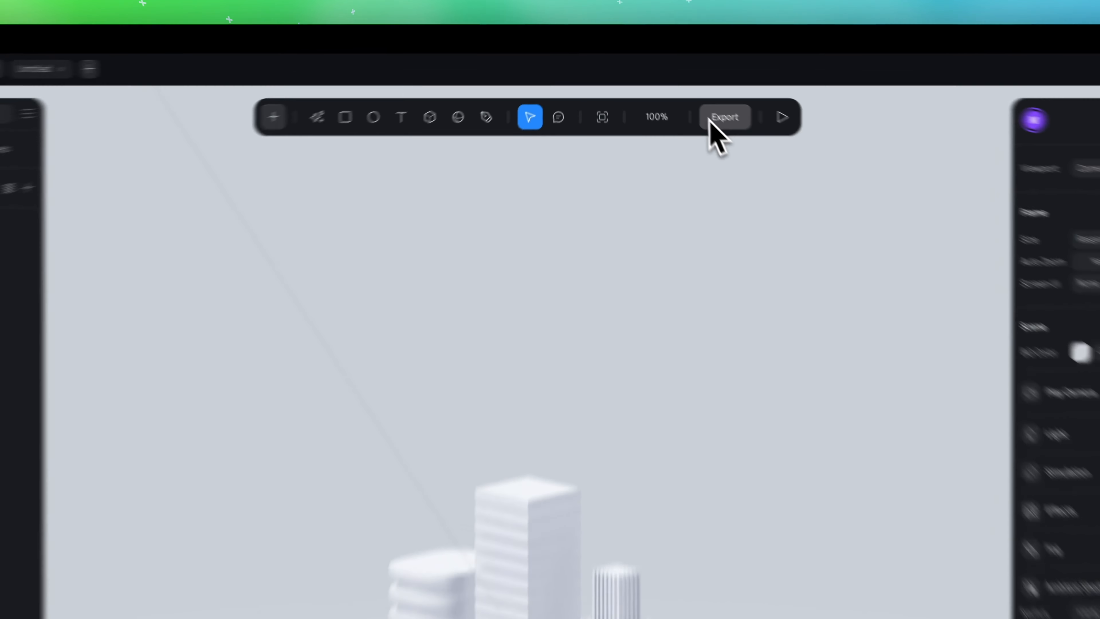
Copy the scene link from Spline's Code Export (Beta) and paste it as the URL in Webflow's Spline Scene Settings
click(715, 119)
click(376, 381)
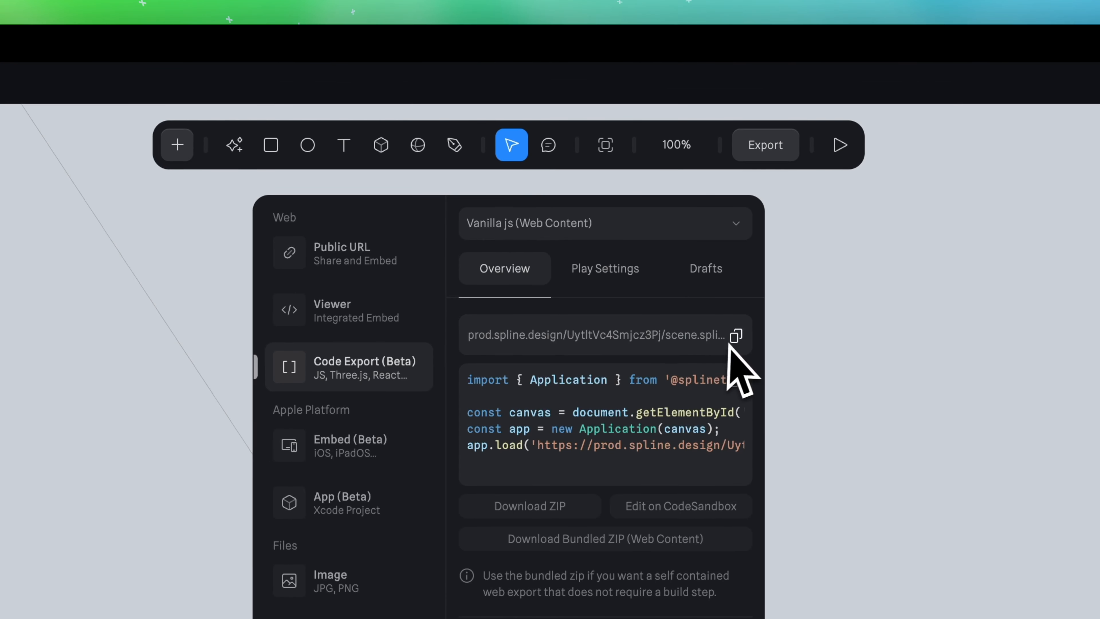
click(737, 336)
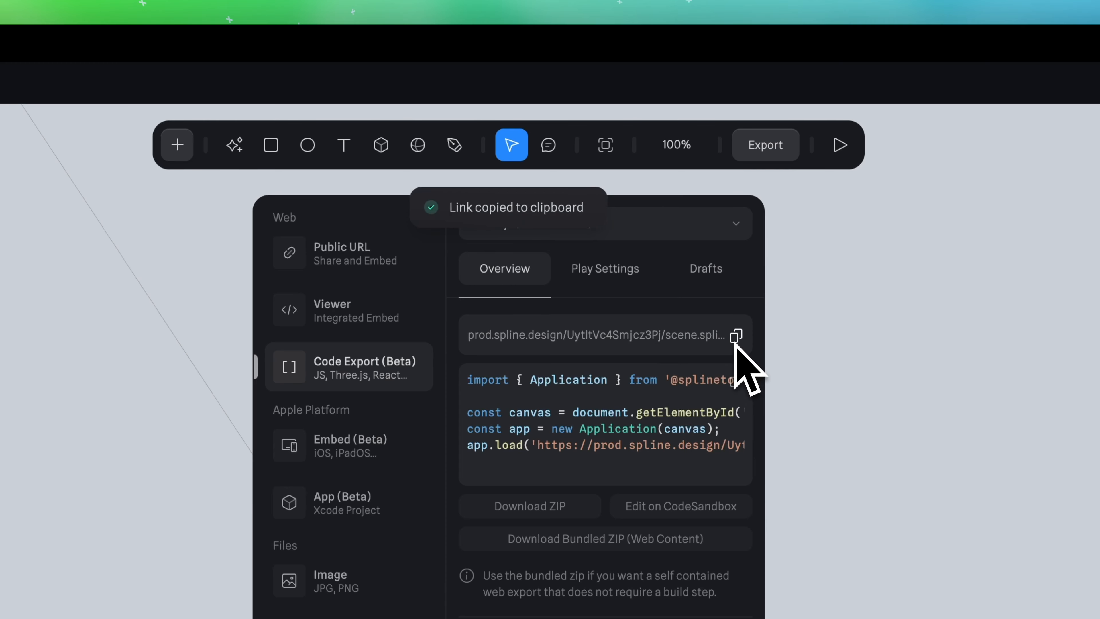
click(719, 229)
click(719, 228)
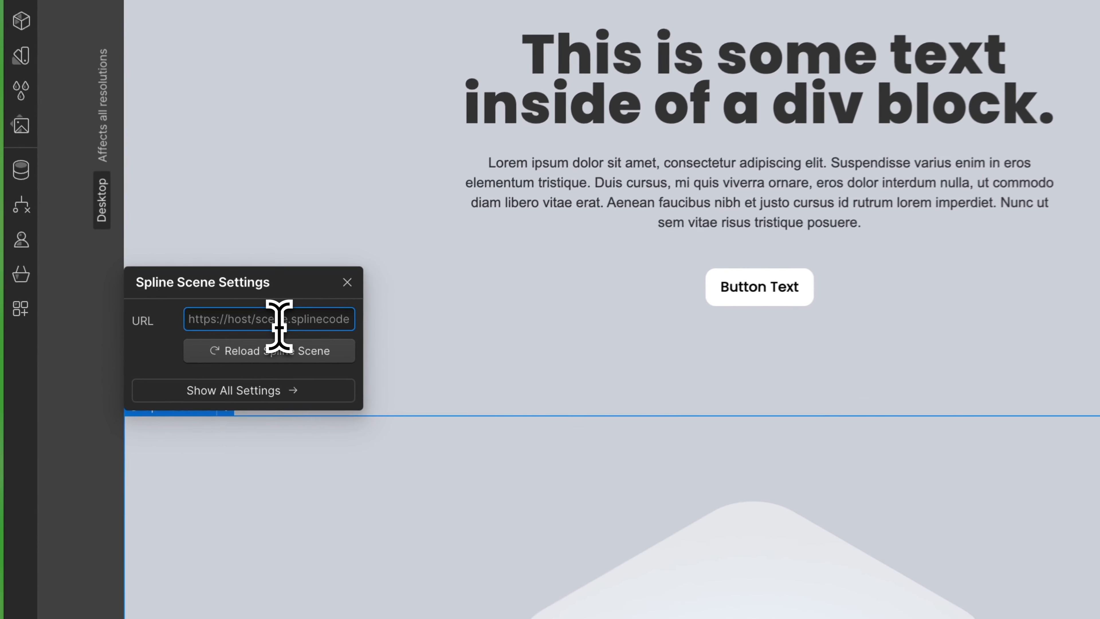
key(ctrl+v)
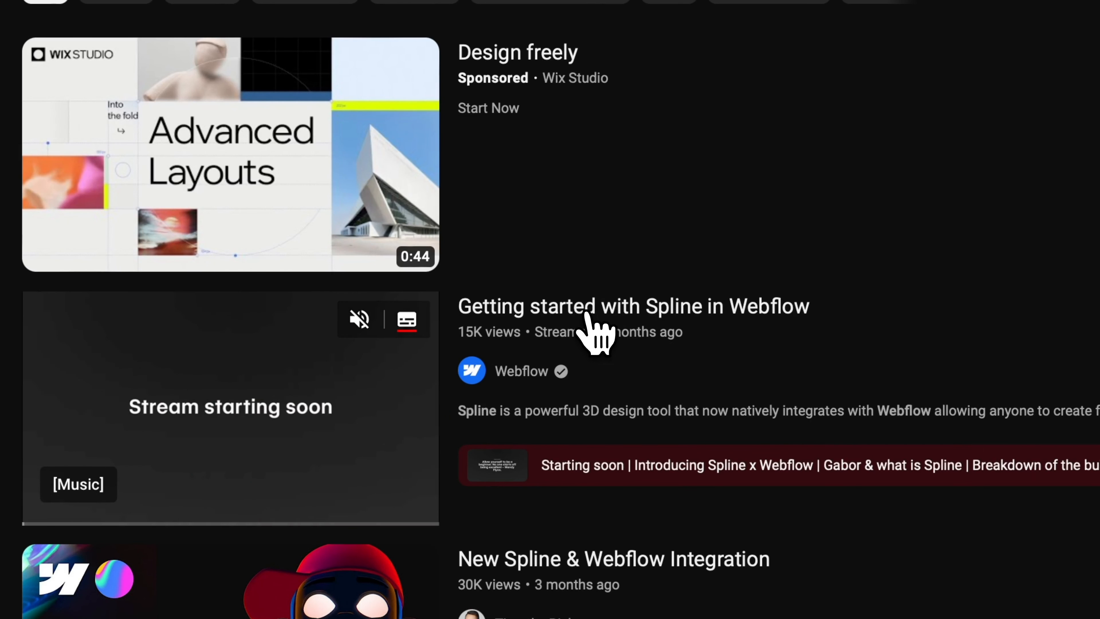
Open the YouTube video "Getting started with Spline in Webflow" and skip through it to the Import Spline scene into Webflow chapter
click(588, 312)
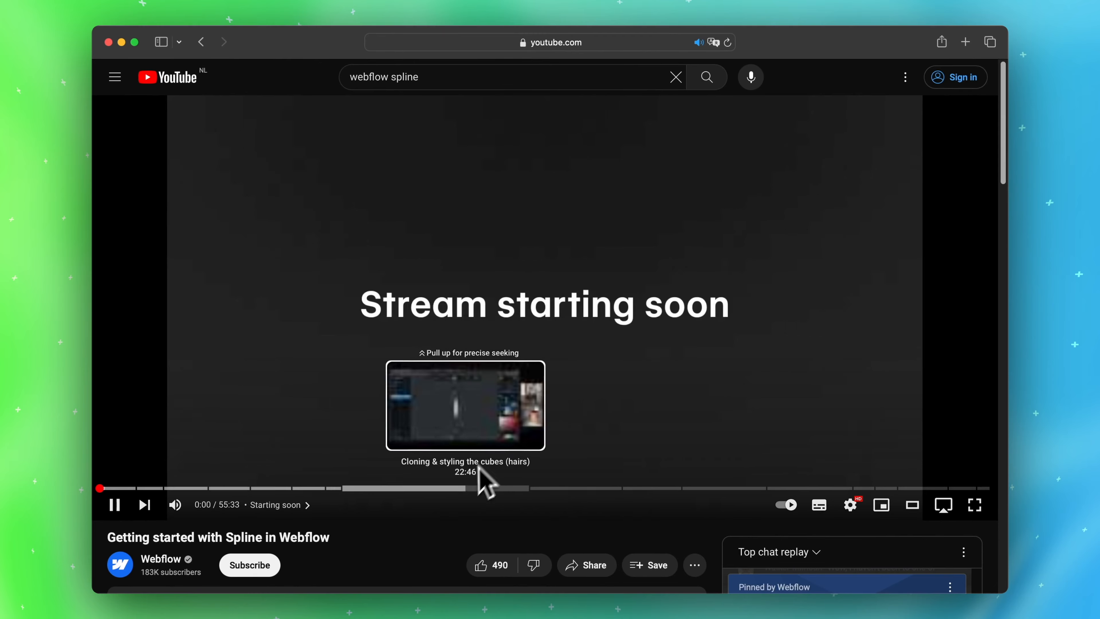
click(459, 489)
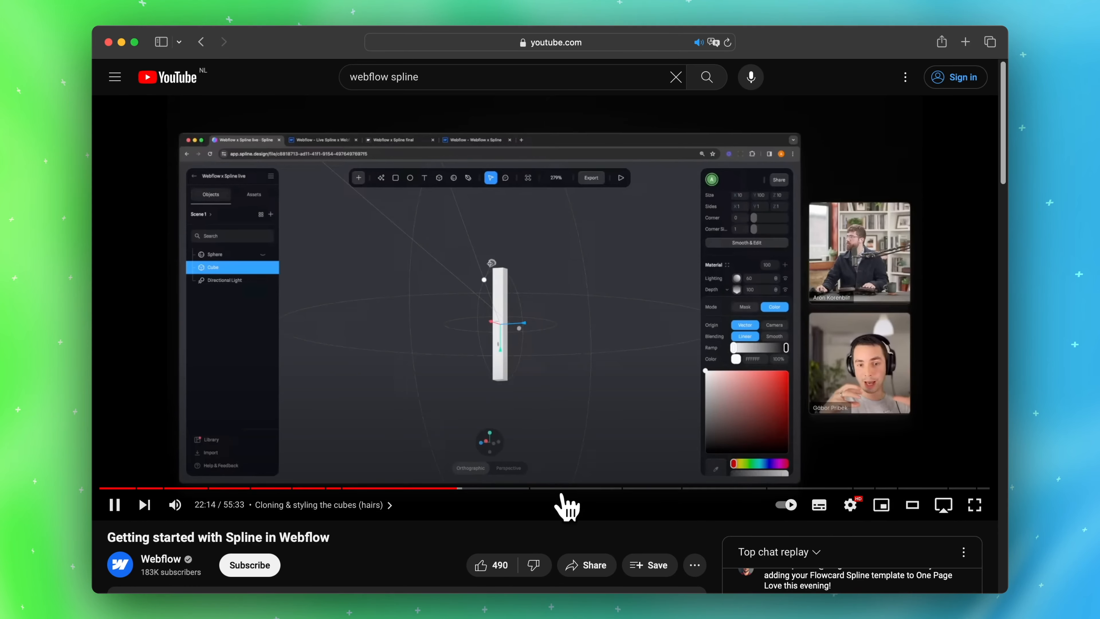
click(572, 490)
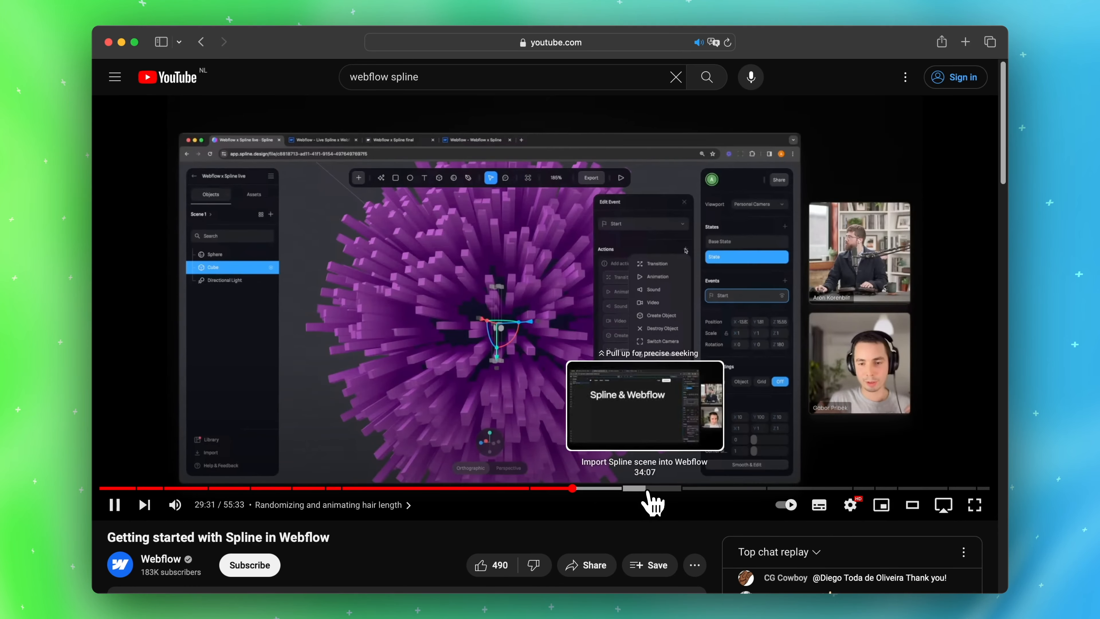
click(647, 489)
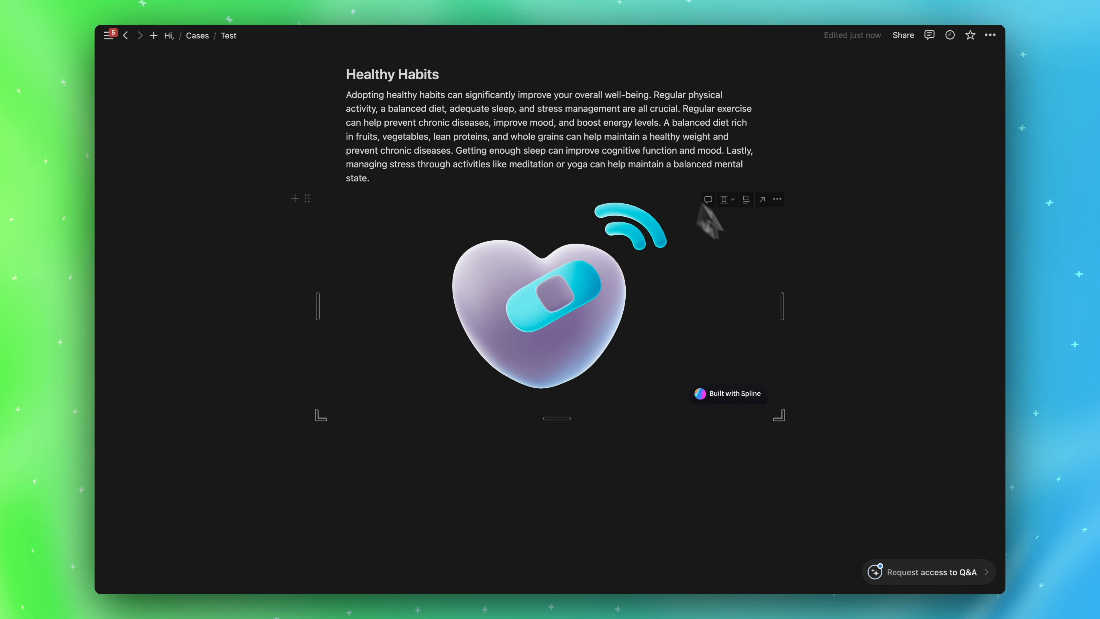
Reduce the height of the heart scene embed on the Notion Test page
scroll(787, 269, up, 1)
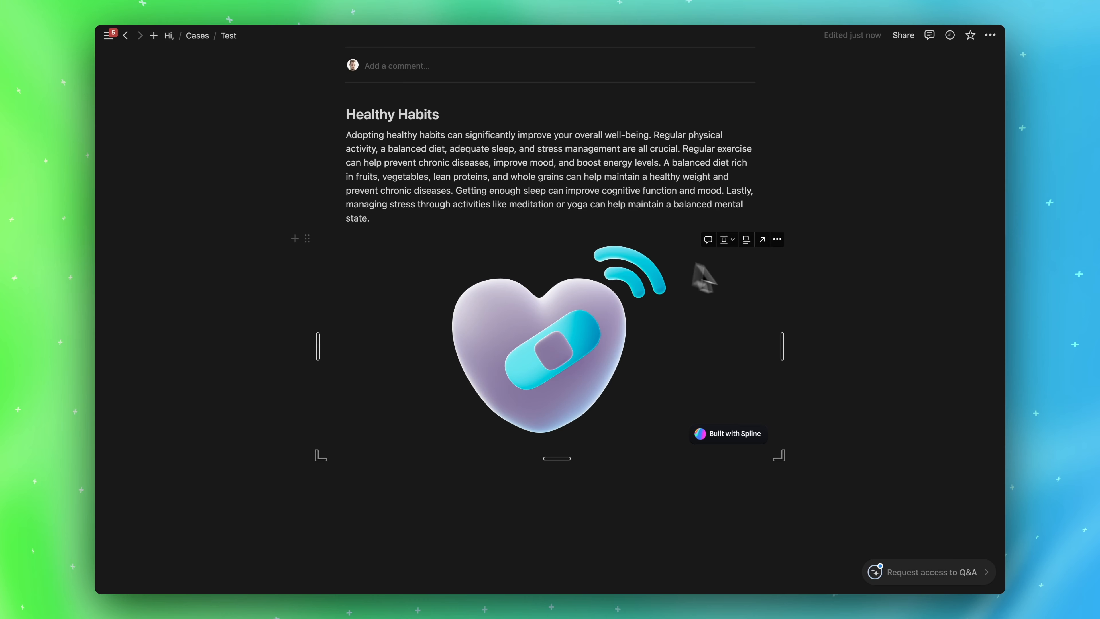
drag(558, 456, 577, 364)
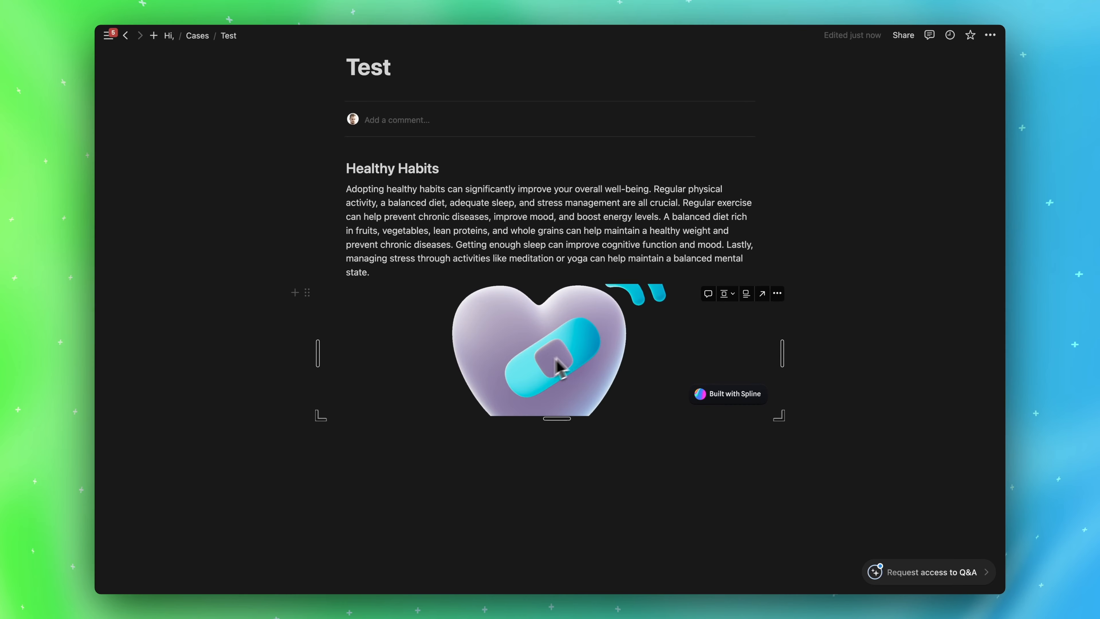
key(ctrl+Right)
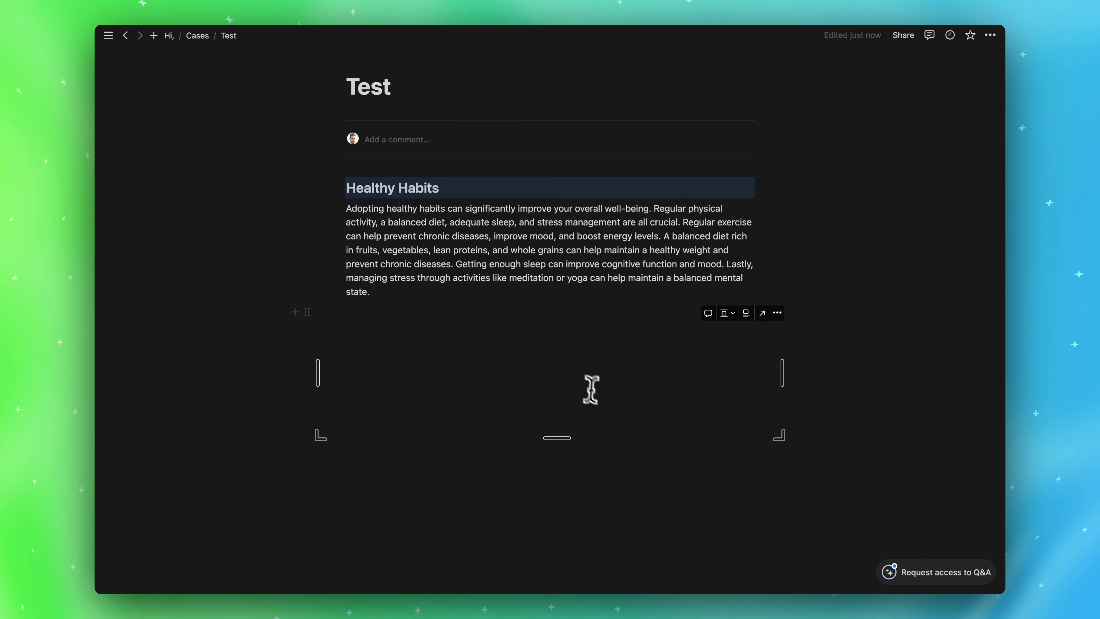
drag(582, 428, 582, 344)
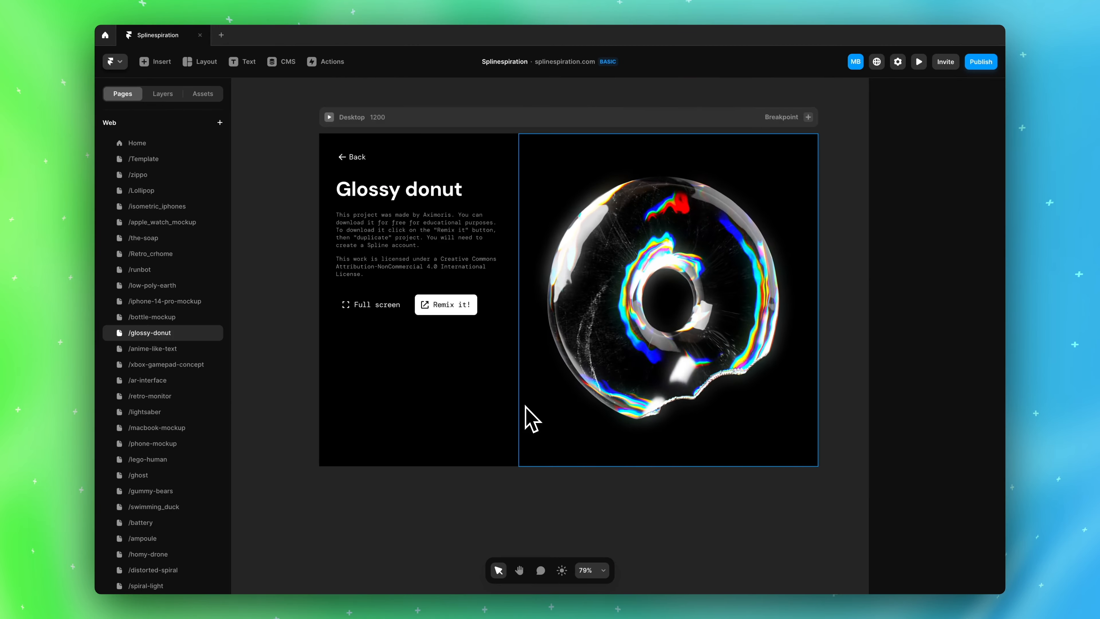
Open the scratched metal texture from the Spline scene's Image Assets for editing
scroll(177, 477, down, 3)
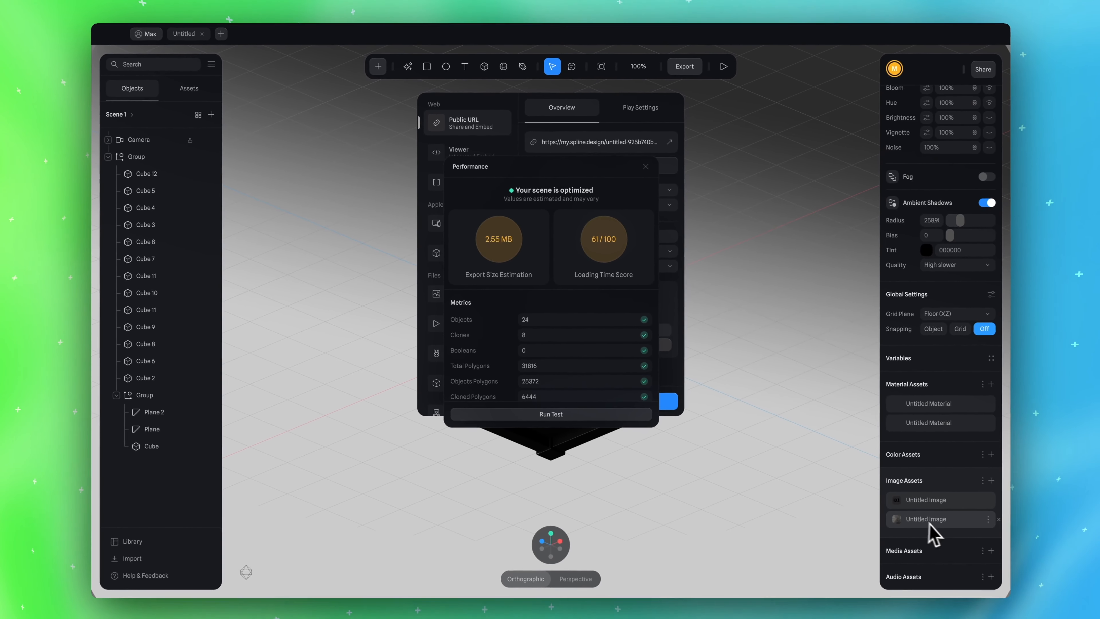
click(929, 520)
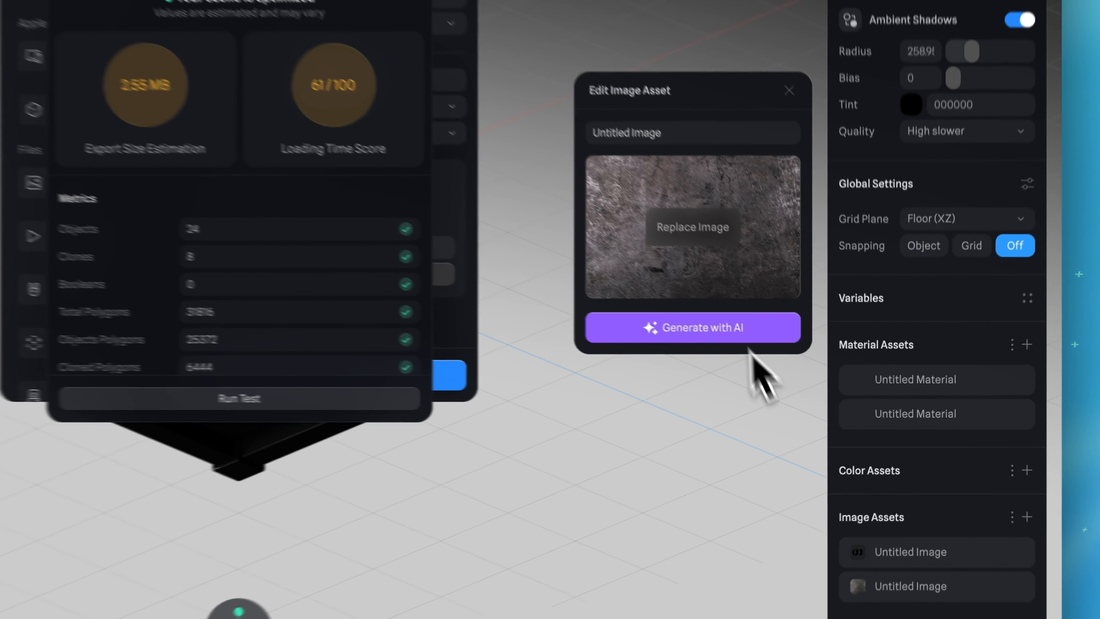